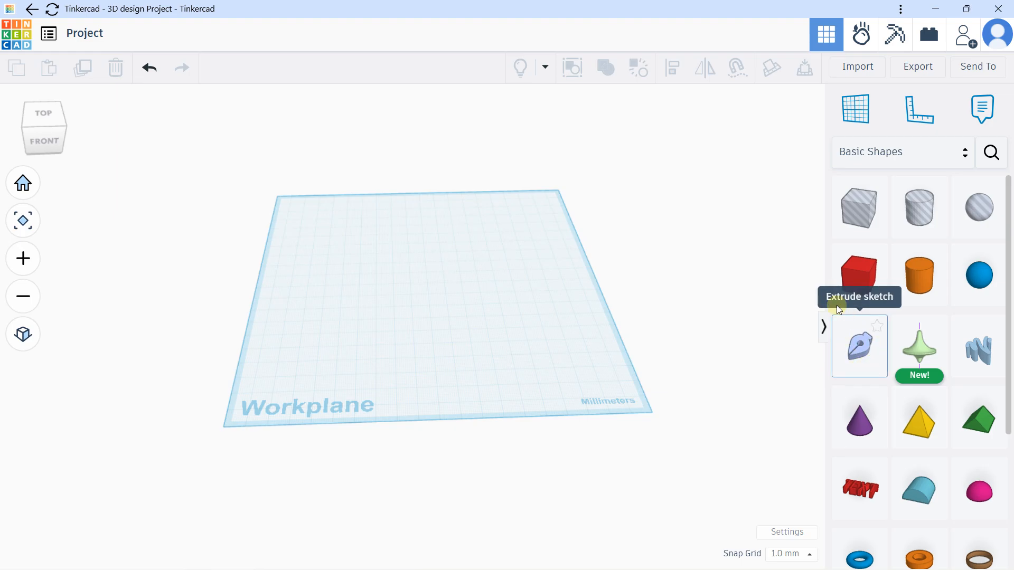
# Step: Place an Extrude sketch on the workplane to start a new sketch
pyautogui.scroll(-4, 552, 353)
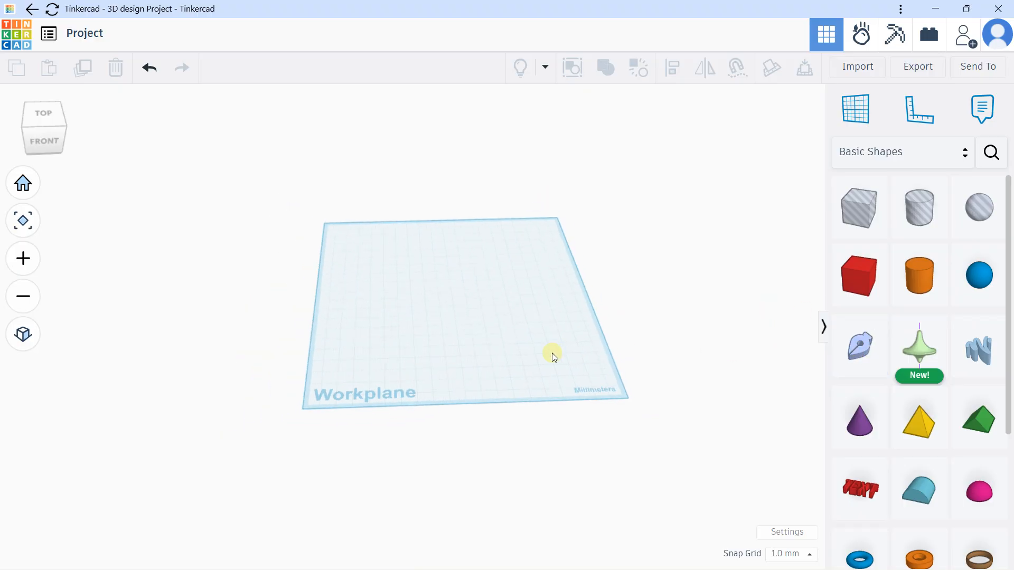
pyautogui.moveTo(864, 347)
pyautogui.mouseDown()
pyautogui.moveTo(795, 322)
pyautogui.moveTo(398, 288)
pyautogui.moveTo(215, 338)
pyautogui.moveTo(606, 341)
pyautogui.moveTo(437, 186)
pyautogui.moveTo(433, 316)
pyautogui.moveTo(461, 294)
pyautogui.mouseUp()
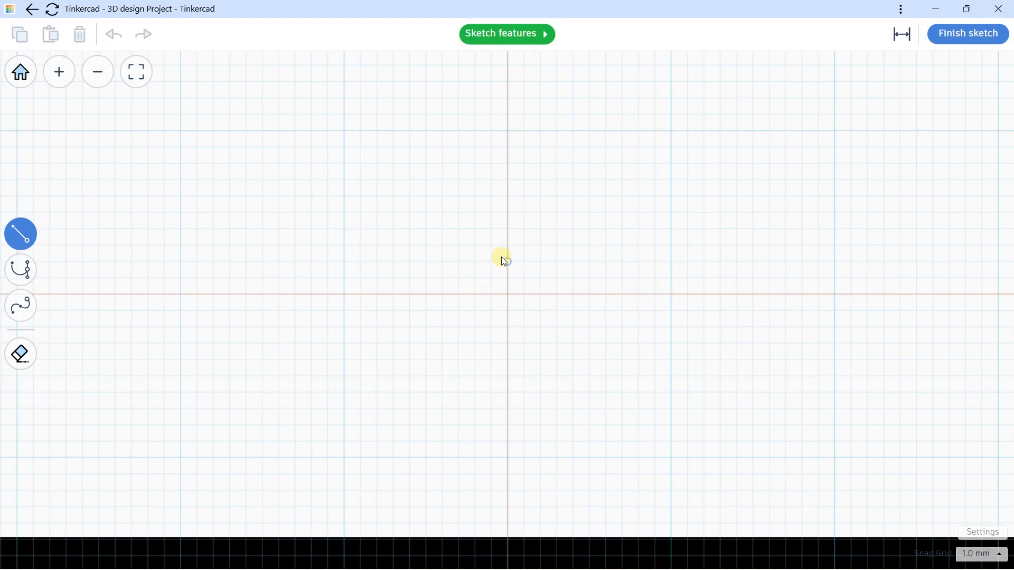
pyautogui.scroll(-2, 503, 261)
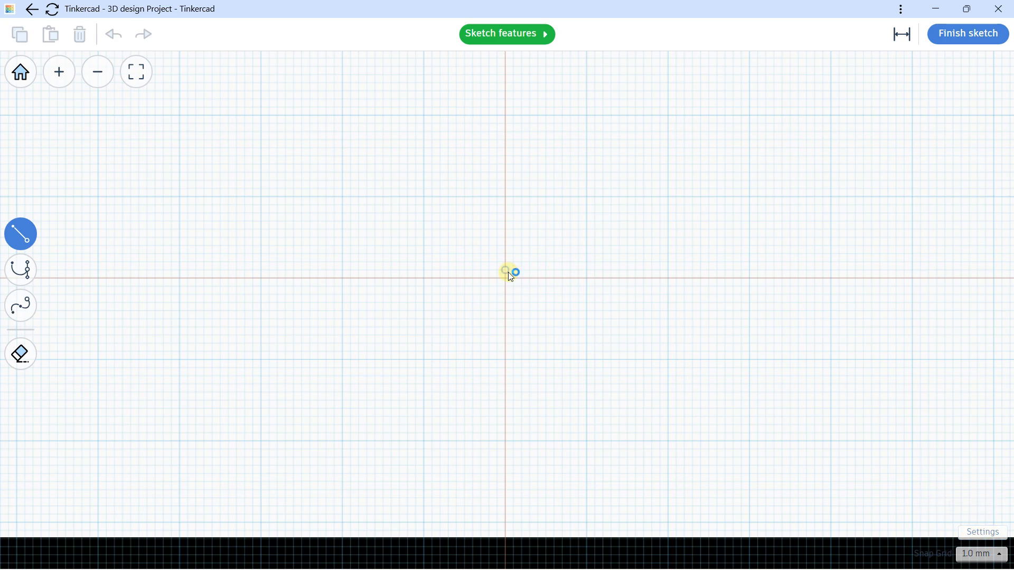
pyautogui.scroll(-2, 355, 264)
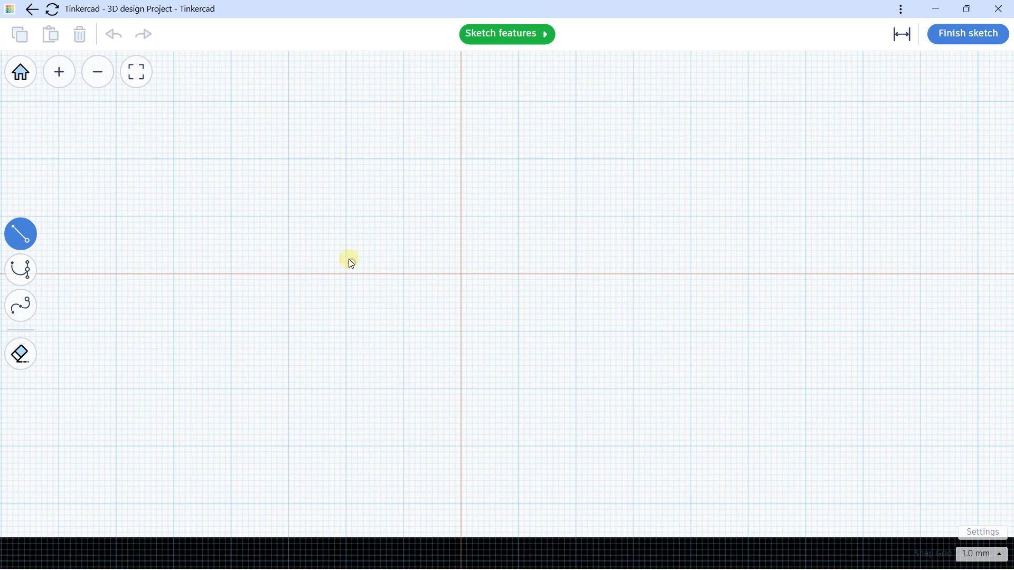
# Step: Draw connected lines from 30 mm left of the origin: 10 mm up, 10 right, 20 up, 50 right, 20 down and 20 right
pyautogui.click(289, 274)
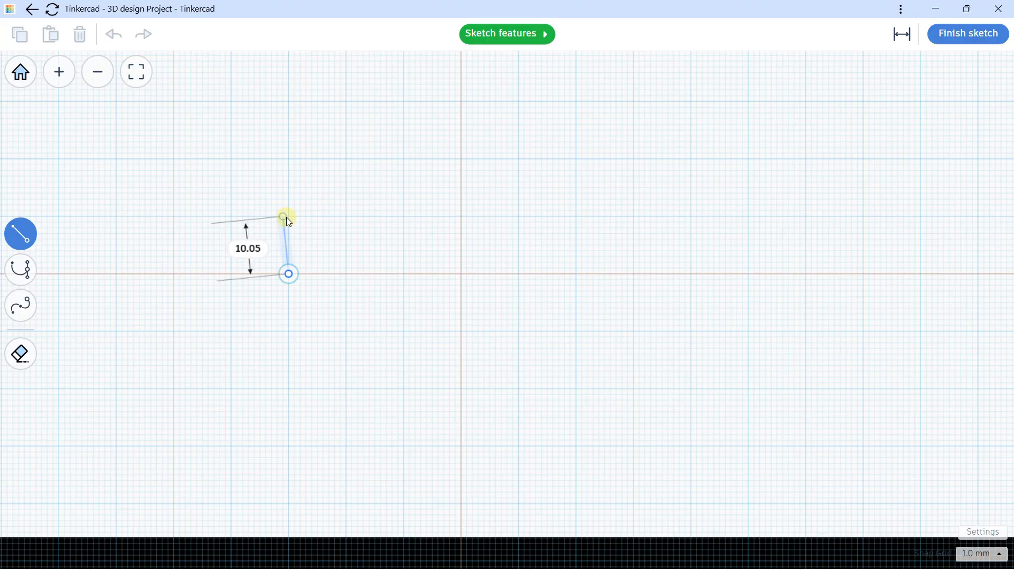
pyautogui.click(290, 217)
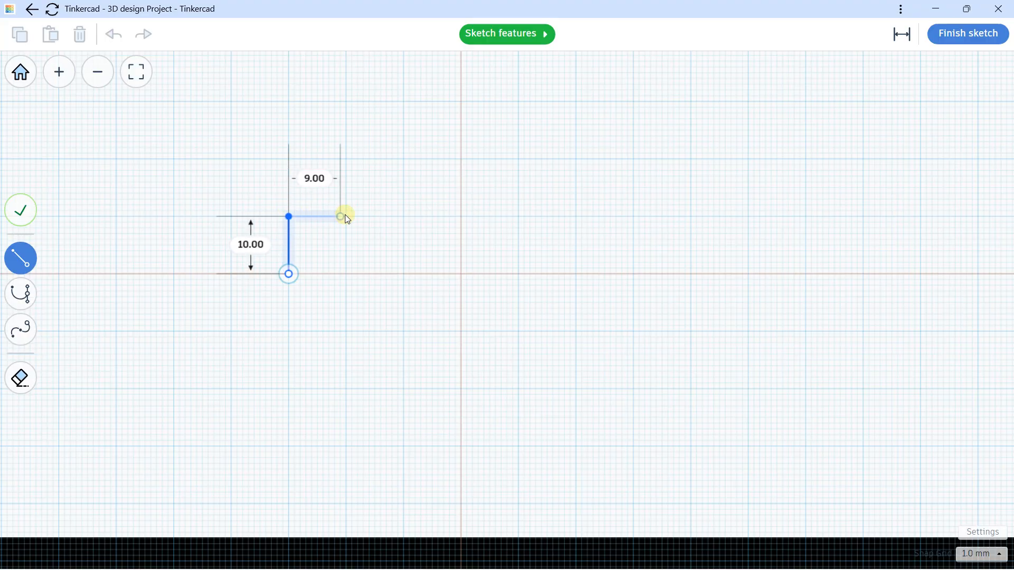
pyautogui.click(346, 216)
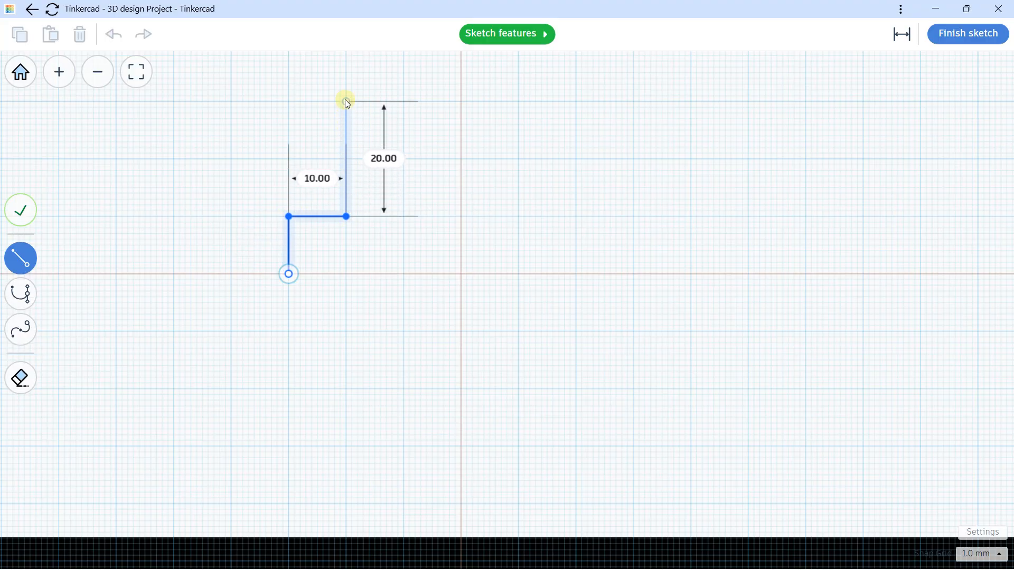
pyautogui.click(346, 101)
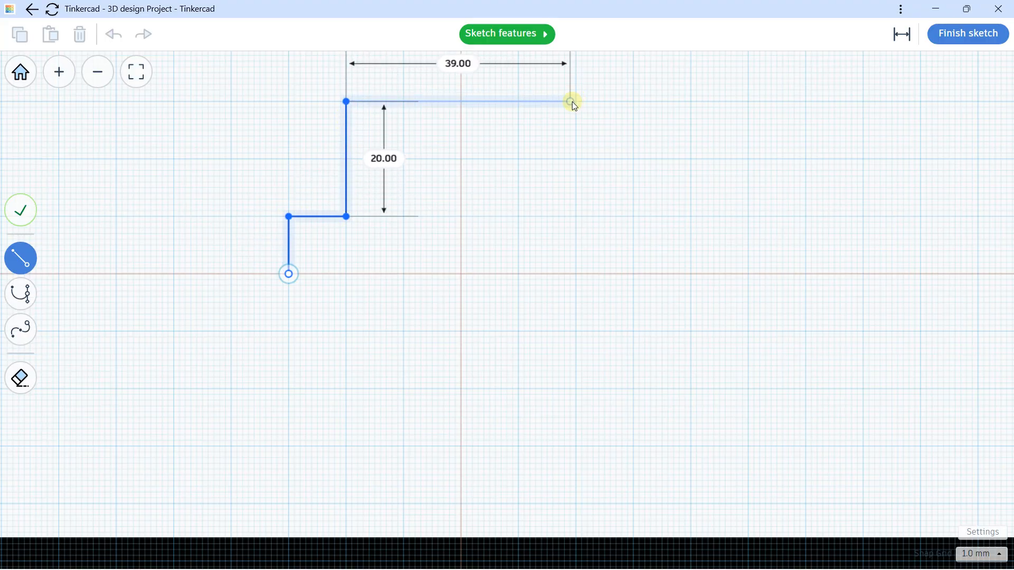
pyautogui.click(635, 101)
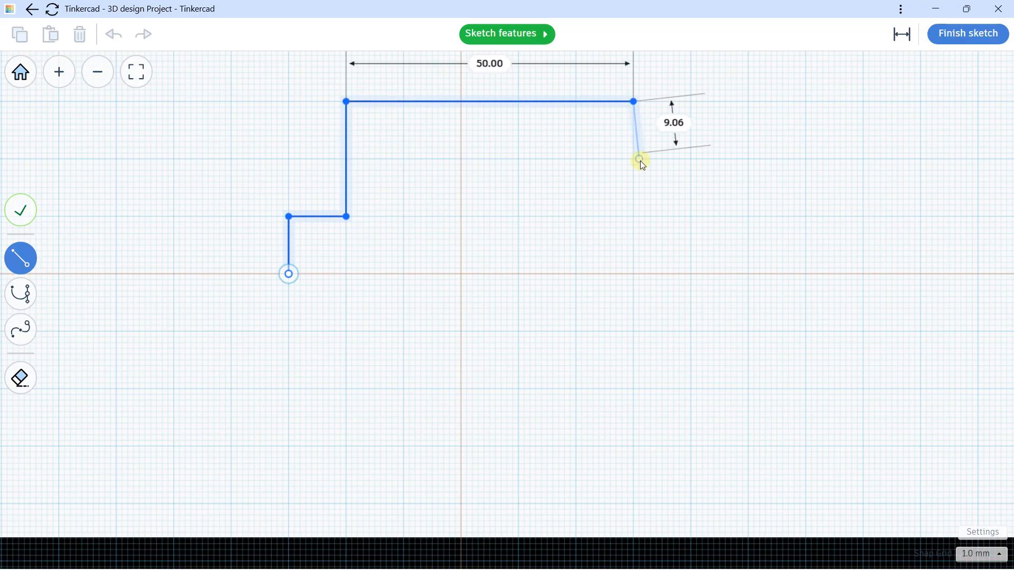
pyautogui.click(634, 216)
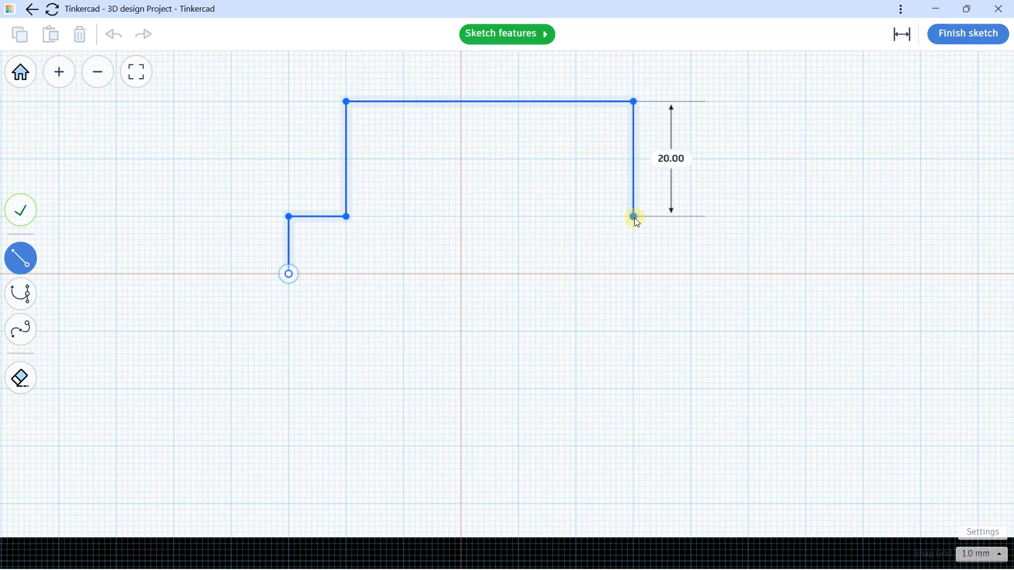
pyautogui.click(749, 216)
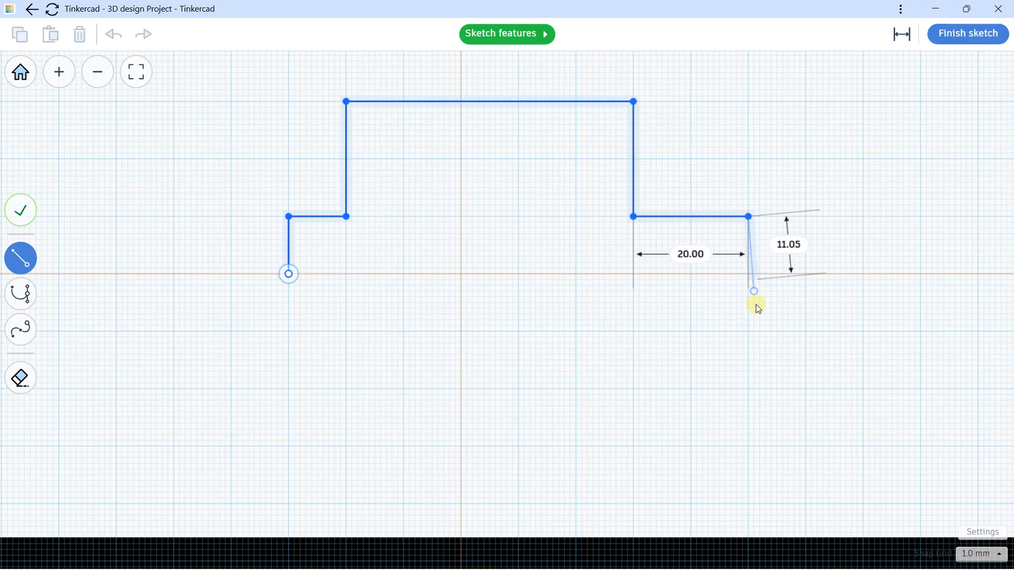
# Step: Close the outline with lines 20 mm down, 20 left, 20 down, 50 left, 20 up and 10 left, ending at the start point
pyautogui.click(748, 331)
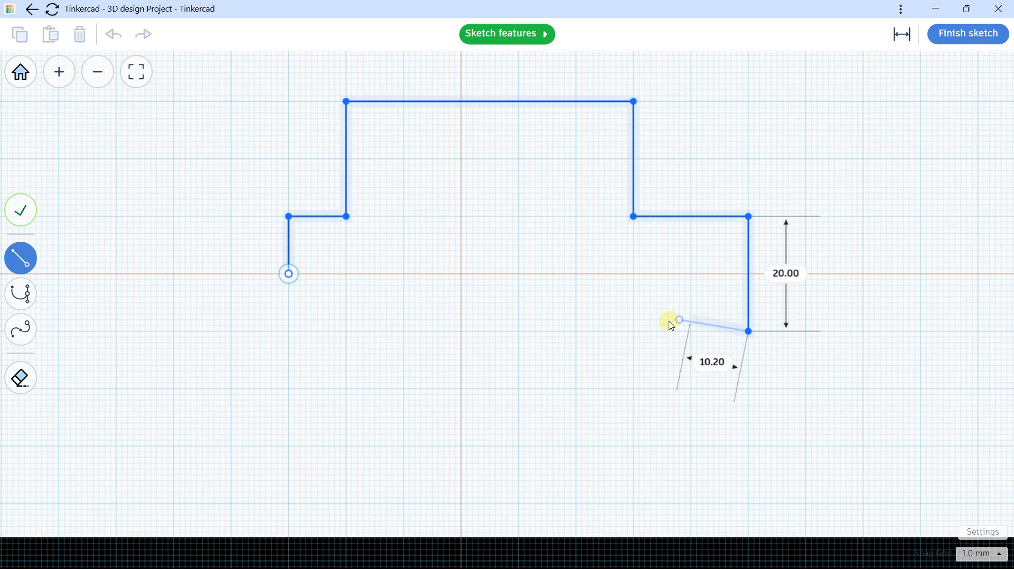
pyautogui.click(635, 331)
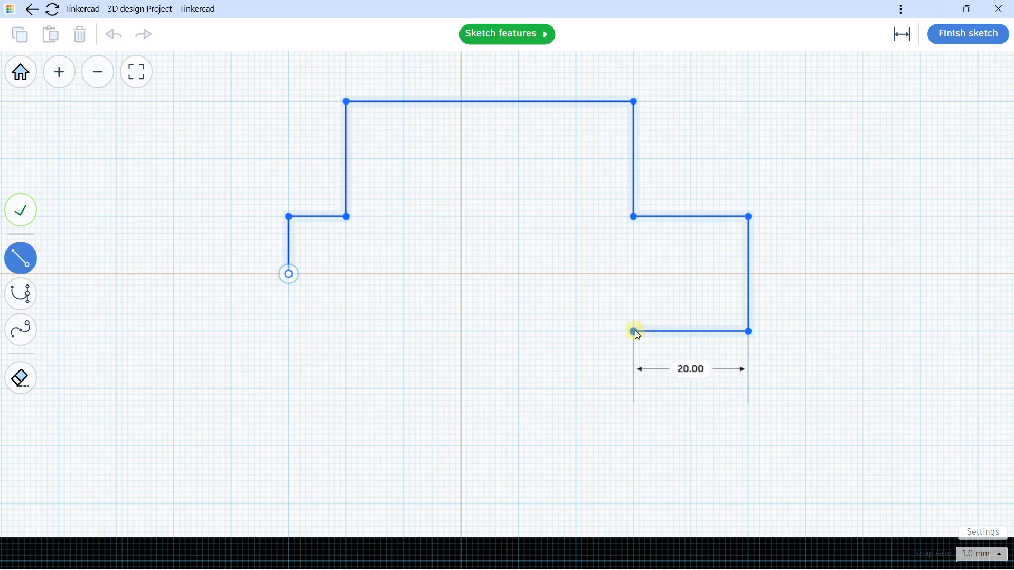
pyautogui.click(634, 446)
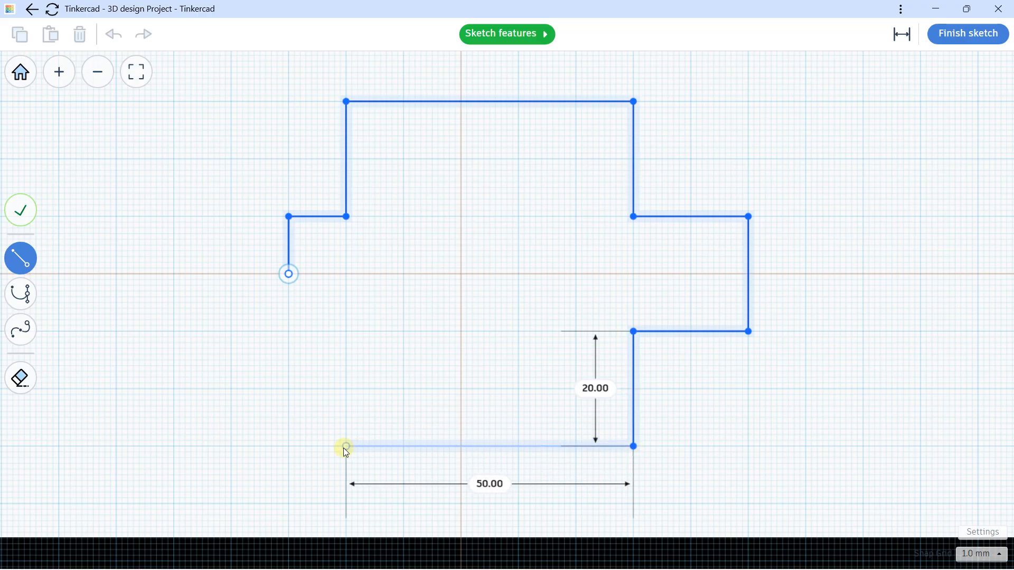
pyautogui.click(345, 447)
pyautogui.click(347, 331)
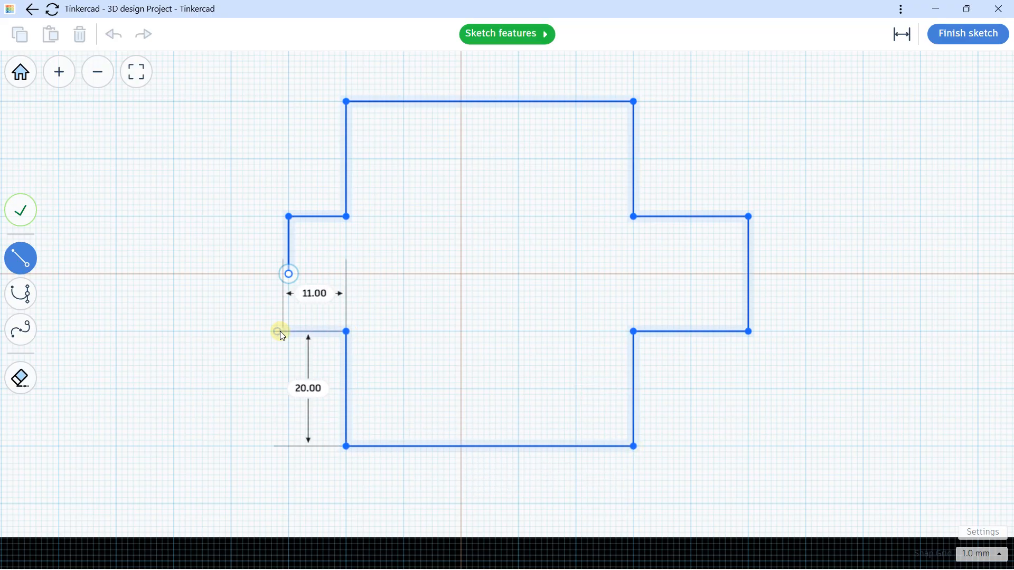
pyautogui.click(289, 331)
pyautogui.click(289, 273)
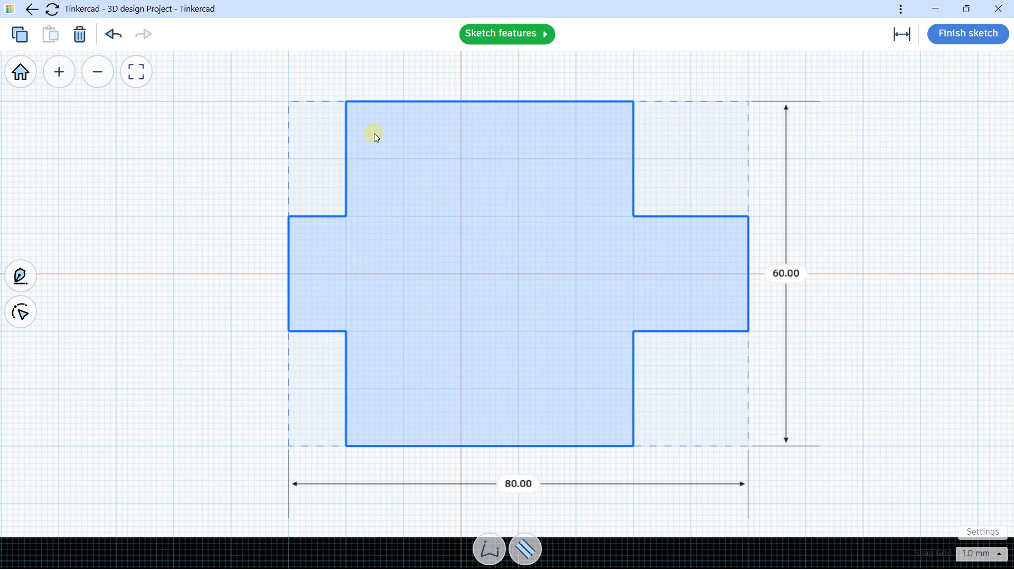
# Step: Try resizing the whole outline to 40 mm high and 60 mm wide, and undo both changes
pyautogui.scroll(-1, 380, 130)
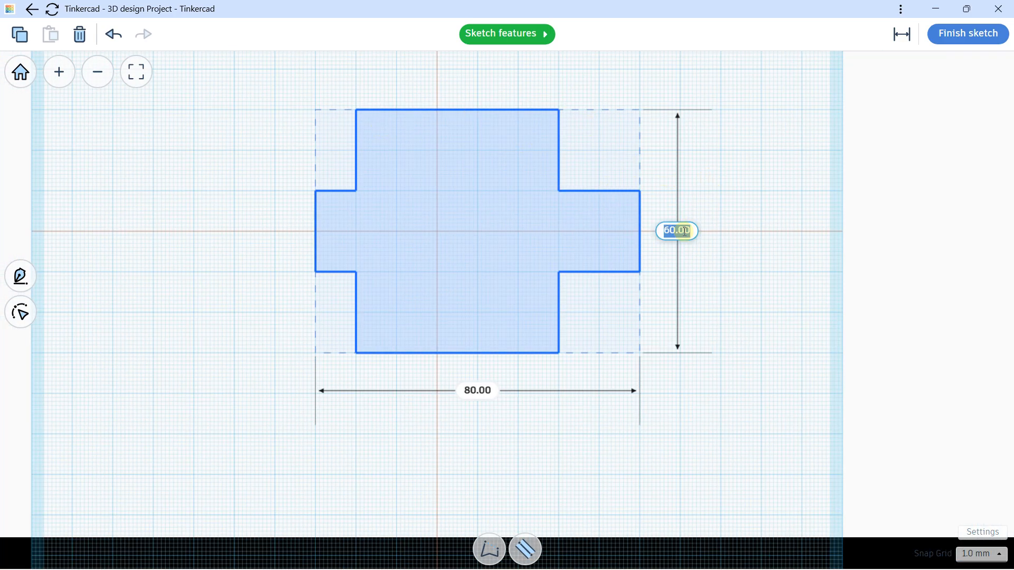
pyautogui.press('BackSpace')
pyautogui.write('40')
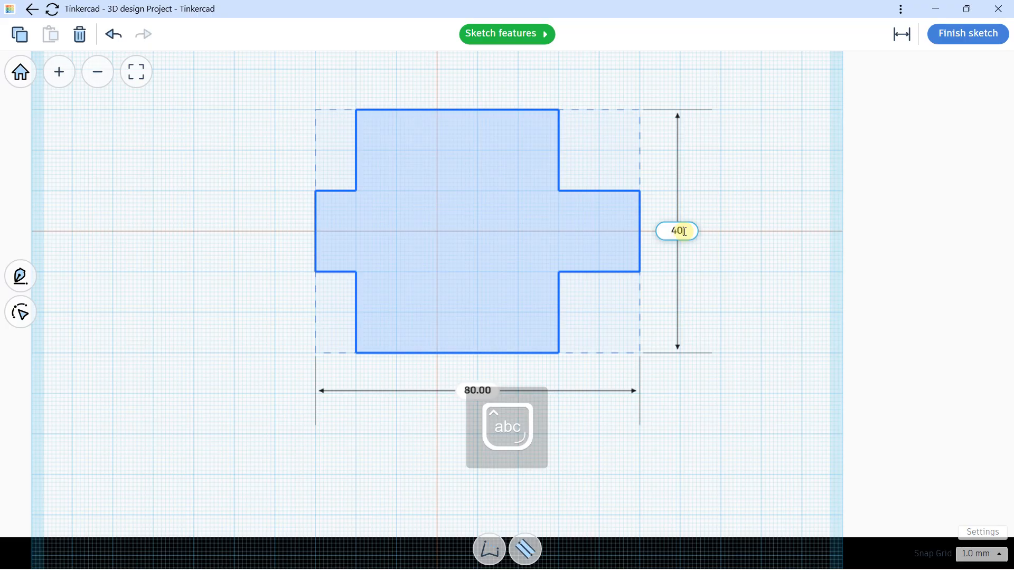
pyautogui.press('Return')
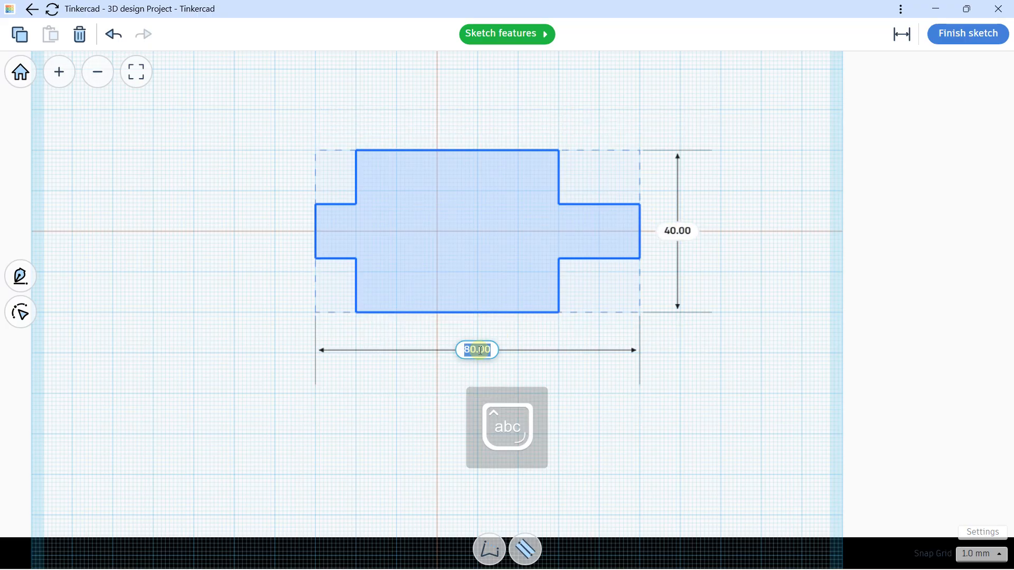
pyautogui.write('60')
pyautogui.press('Return')
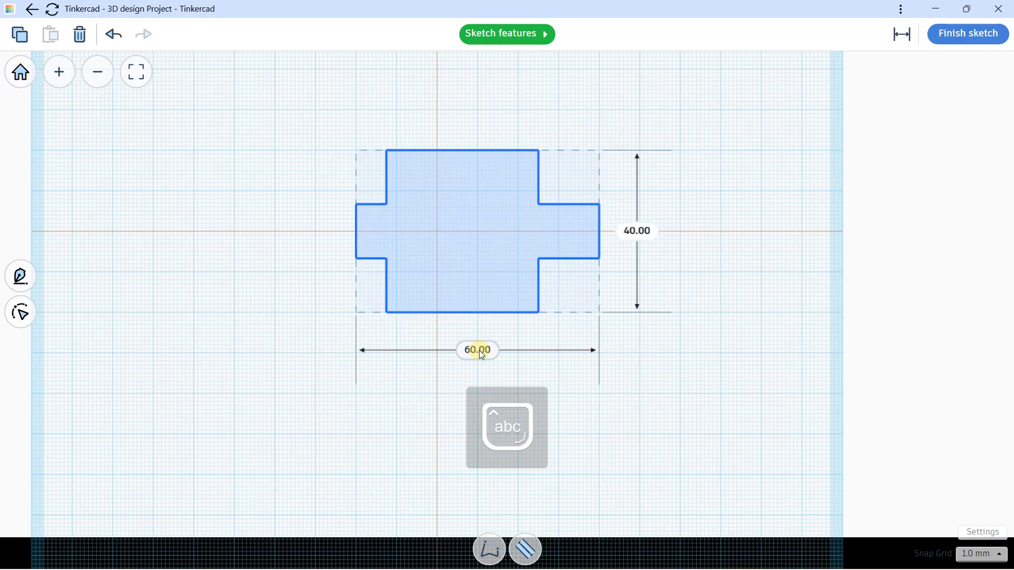
pyautogui.click(110, 37)
pyautogui.click(109, 37)
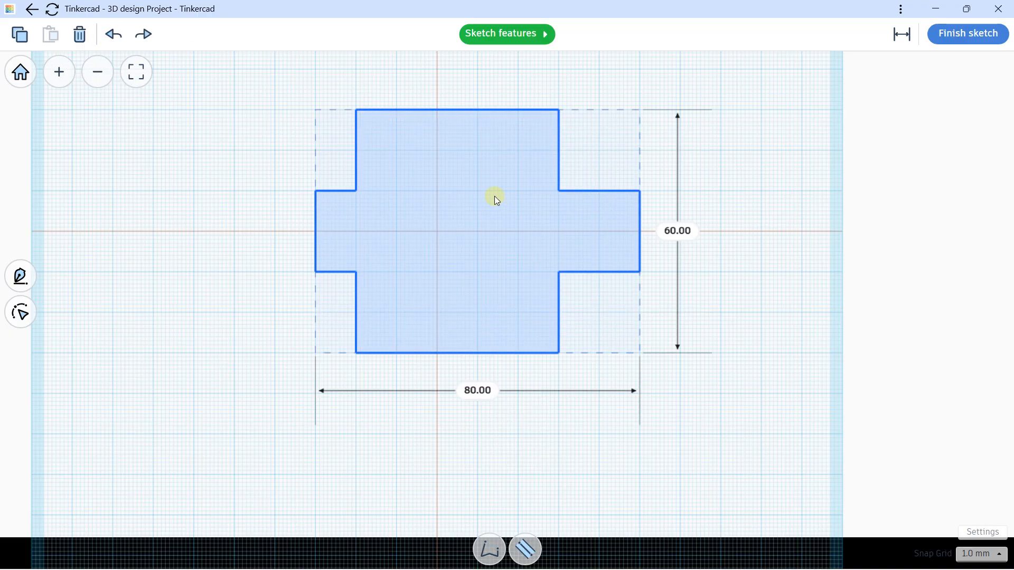
# Step: Draw a separate closed six-point shape with the Pen, about 37 mm wide and 41 mm high, at the lower left of the cross-shaped outline
pyautogui.click(26, 278)
pyautogui.click(27, 313)
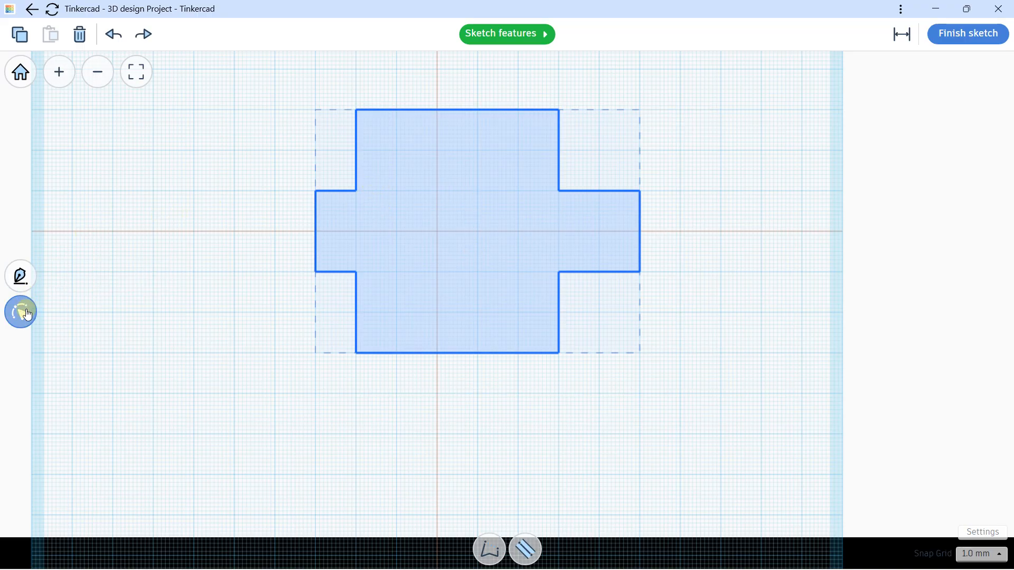
pyautogui.click(27, 283)
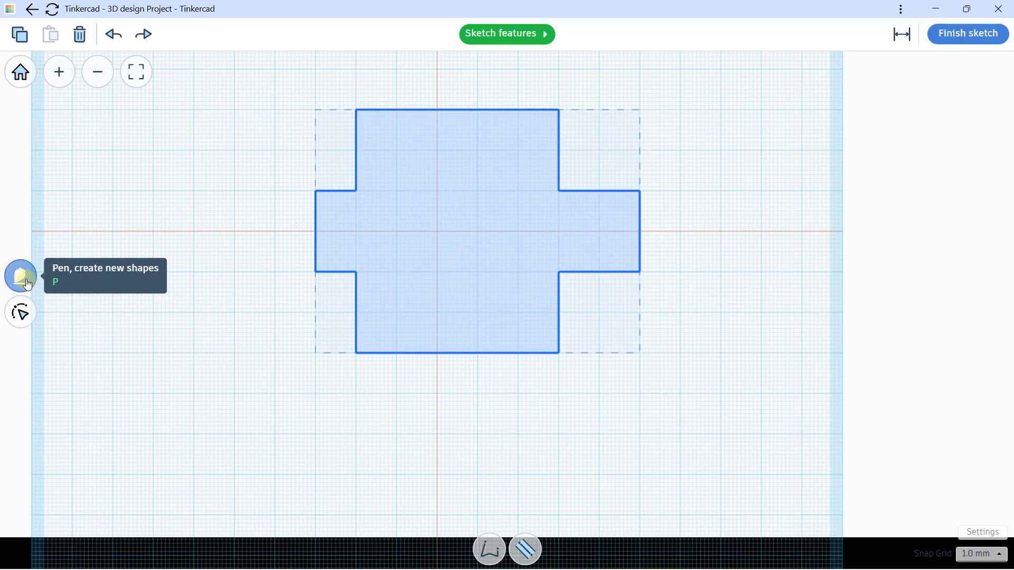
pyautogui.click(132, 290)
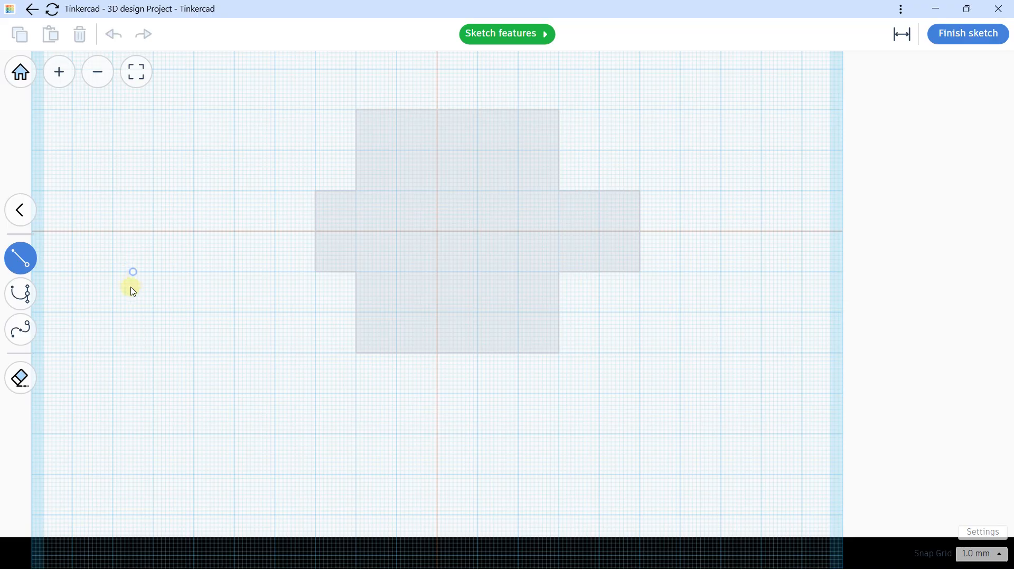
pyautogui.click(161, 304)
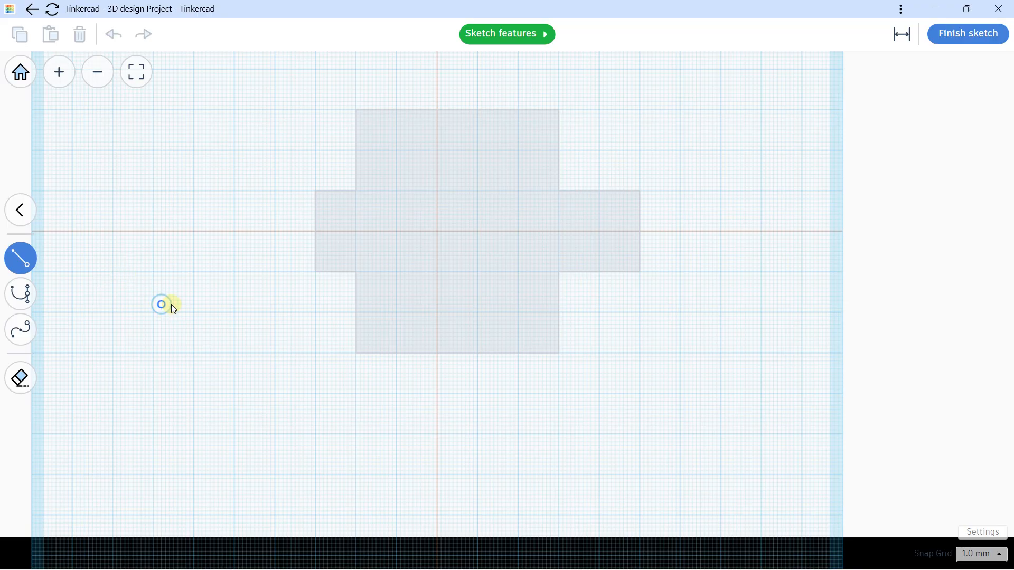
pyautogui.click(271, 305)
pyautogui.click(271, 417)
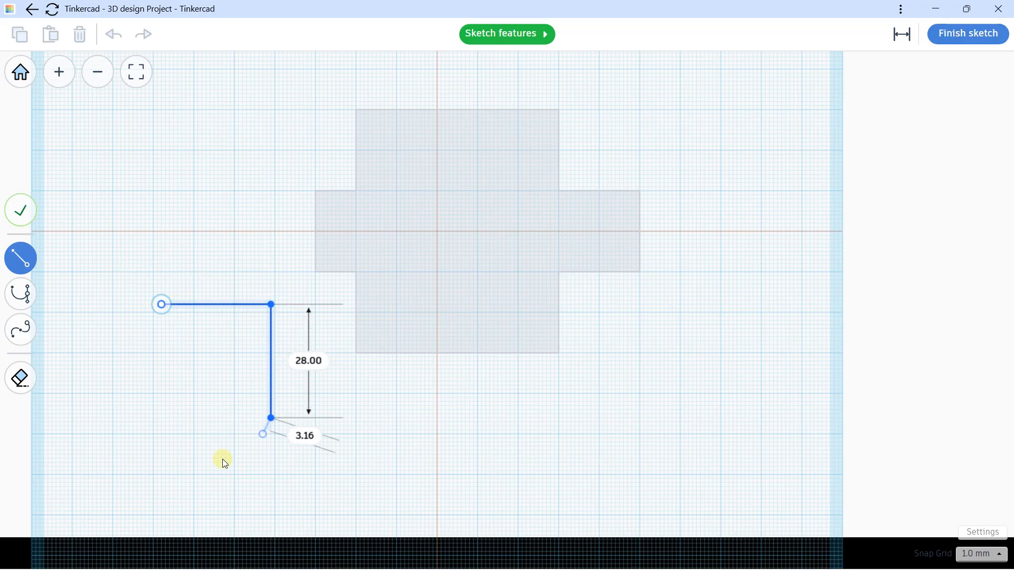
pyautogui.click(197, 470)
pyautogui.click(121, 426)
pyautogui.click(189, 358)
pyautogui.click(161, 304)
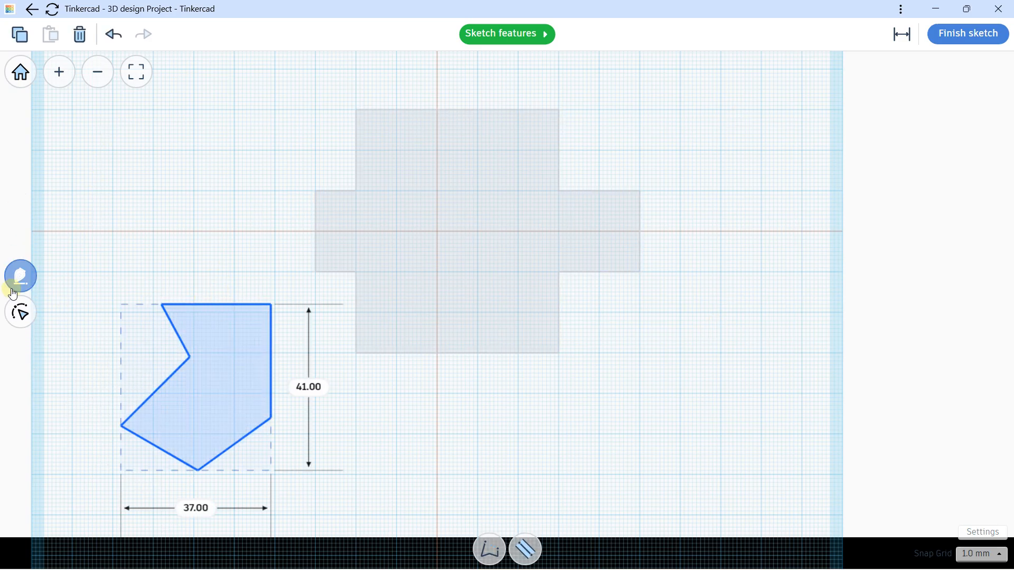
# Step: Draw another closed six-point Pen shape about 40 mm wide and 34 mm high, at the upper left of the cross-shaped outline, and deselect it
pyautogui.click(20, 275)
pyautogui.click(197, 123)
pyautogui.click(259, 93)
pyautogui.click(267, 163)
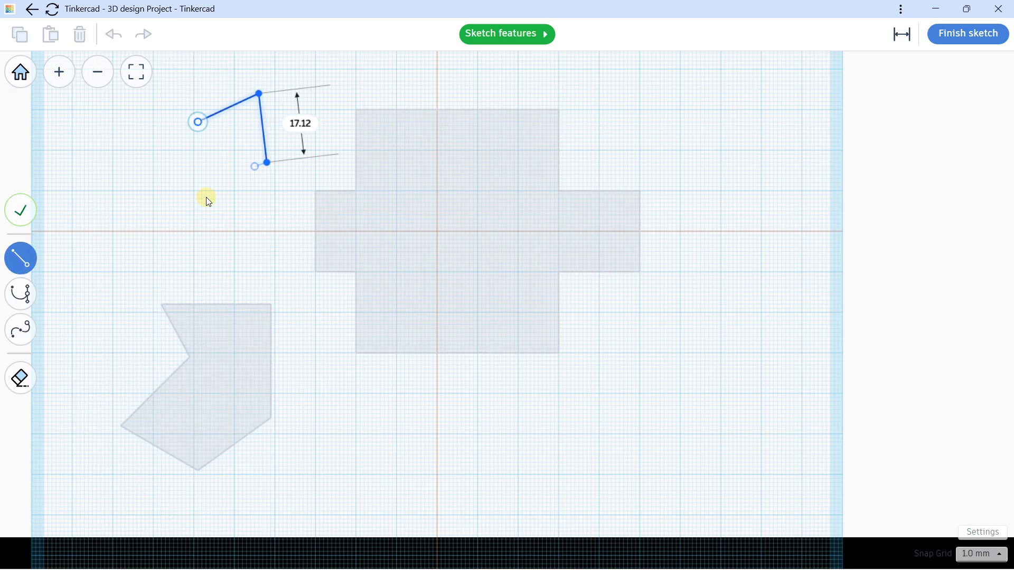
pyautogui.click(166, 219)
pyautogui.click(105, 151)
pyautogui.click(173, 82)
pyautogui.click(198, 121)
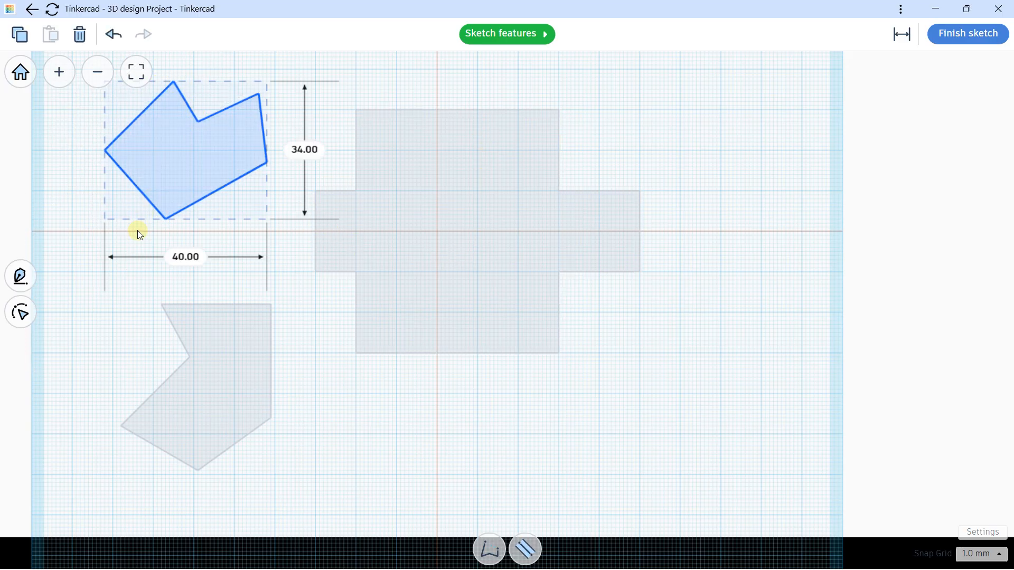
pyautogui.click(115, 288)
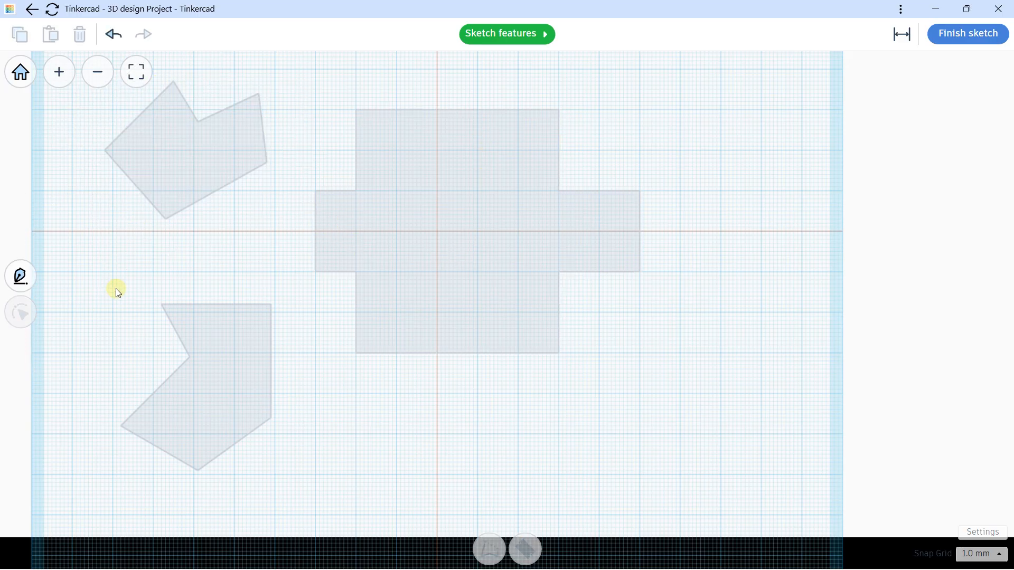
# Step: Delete the two extra six-point shapes, keeping only the cross-shaped outline
pyautogui.click(197, 183)
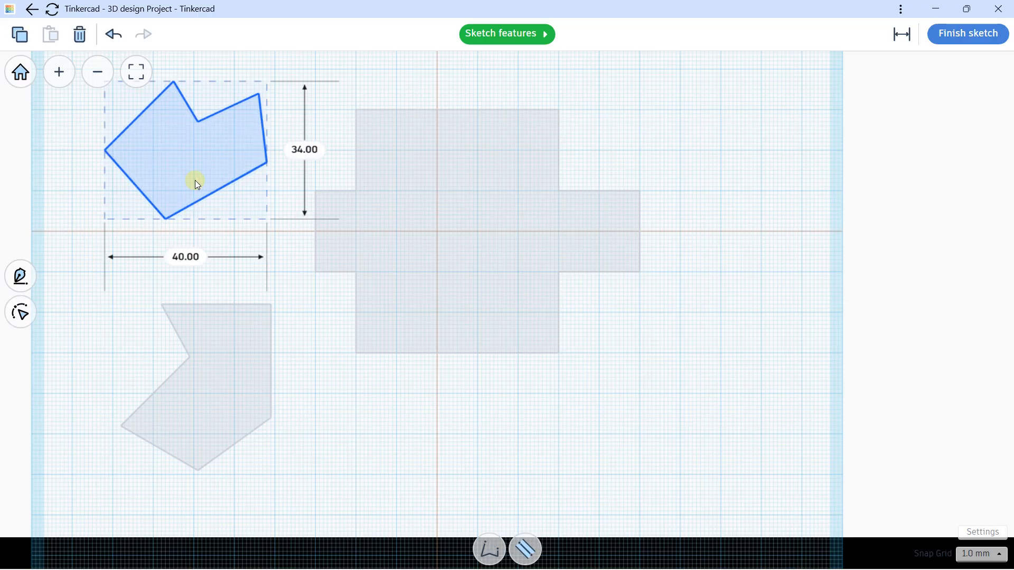
pyautogui.press('Delete')
pyautogui.click(248, 362)
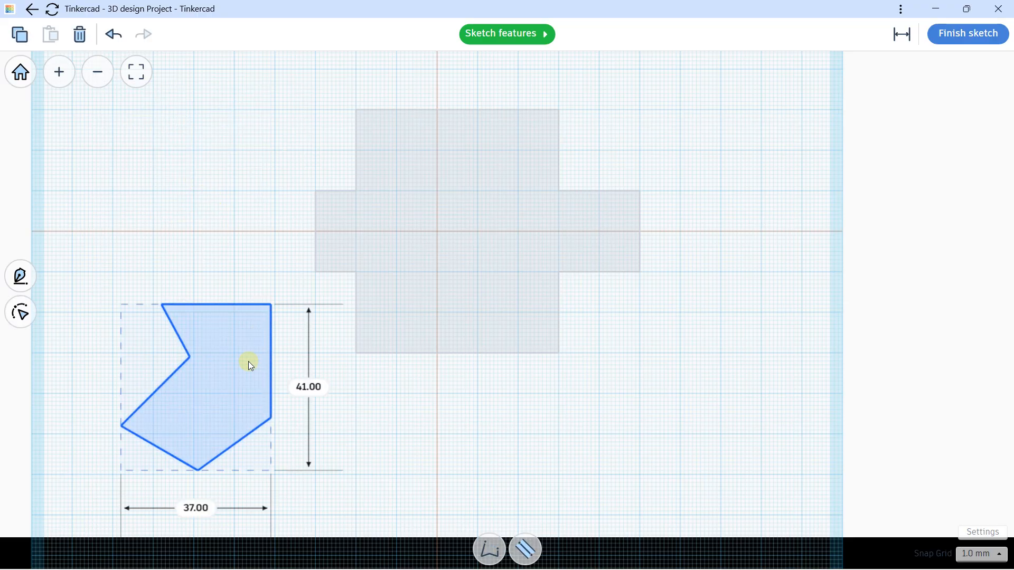
pyautogui.press('Delete')
# Step: Select the cross-shaped outline and open its corner points for editing
pyautogui.click(320, 260)
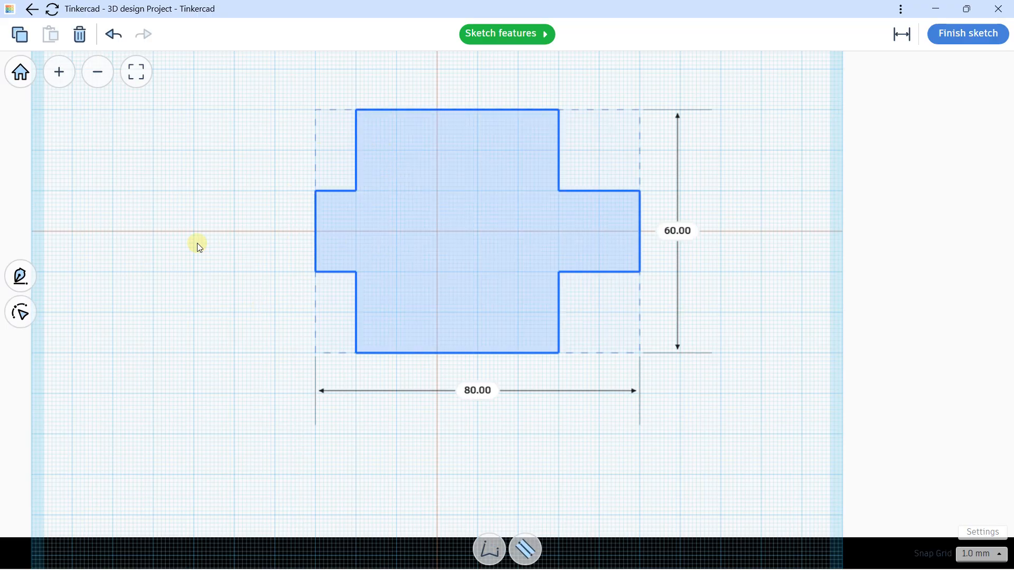
pyautogui.click(26, 279)
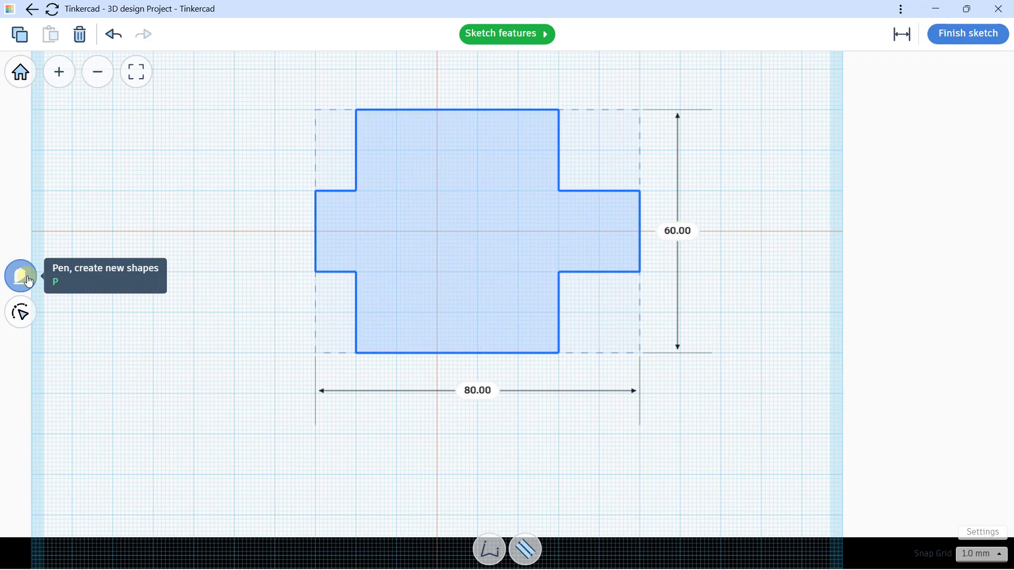
pyautogui.click(20, 314)
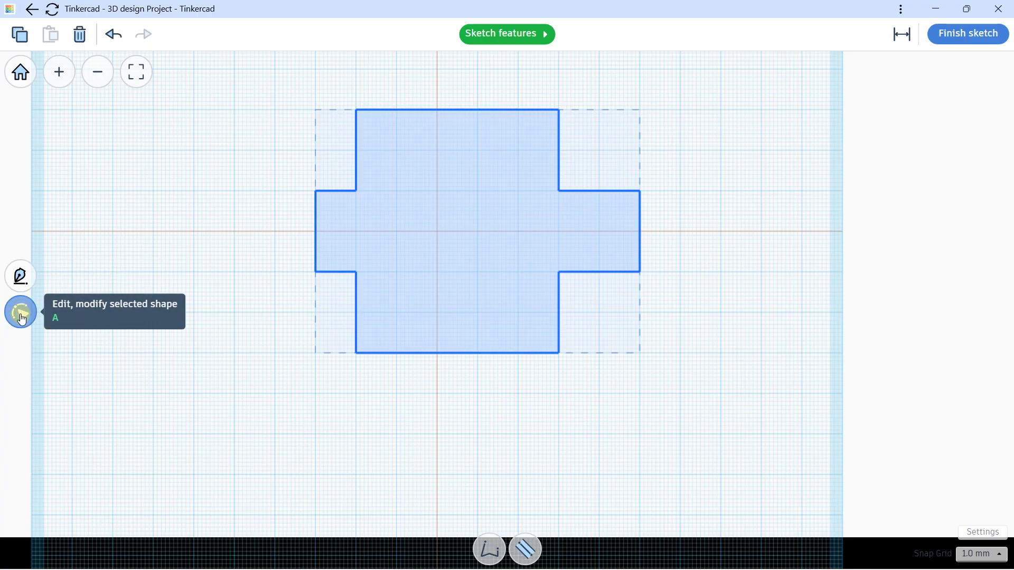
pyautogui.click(904, 36)
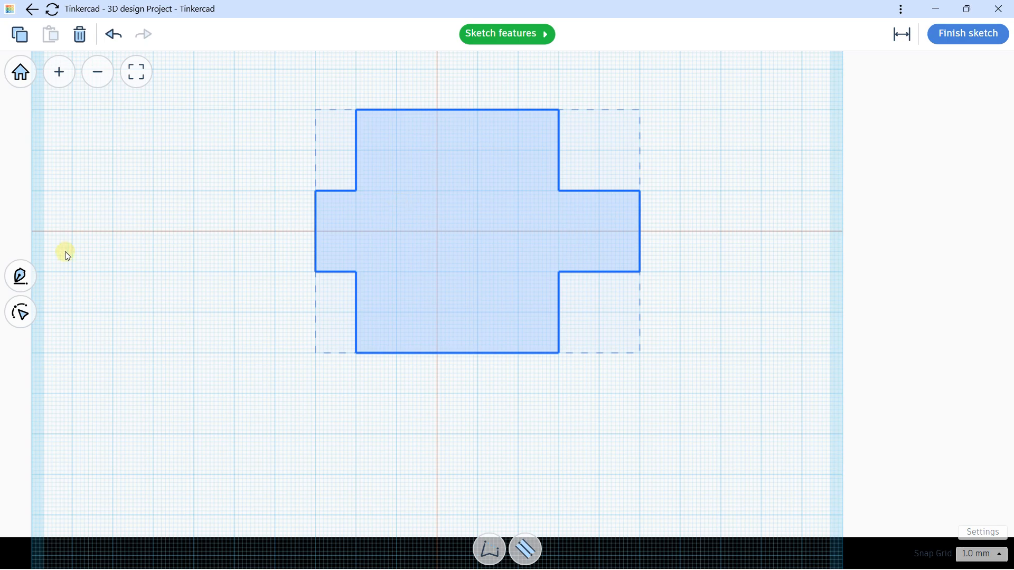
pyautogui.click(22, 324)
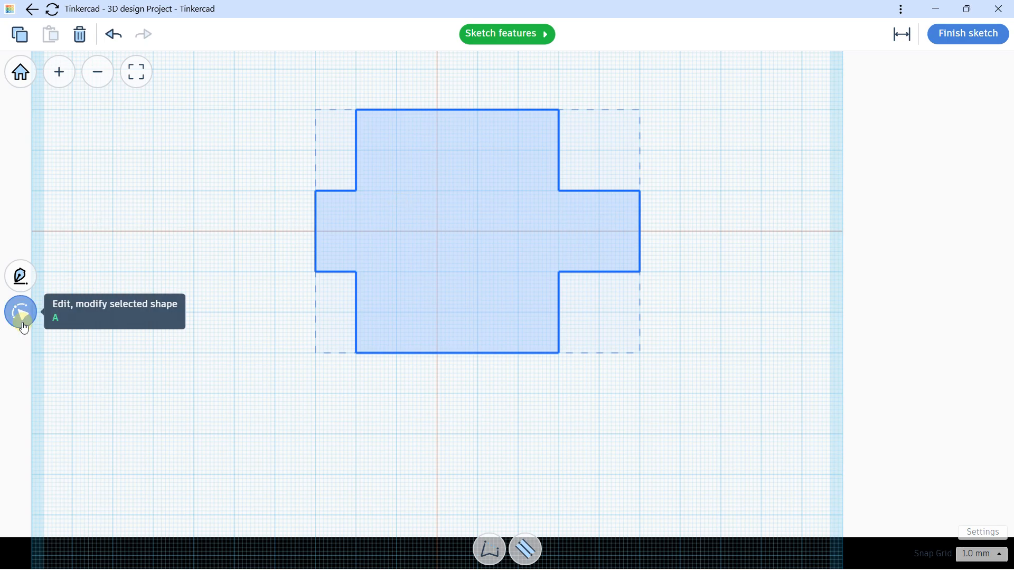
pyautogui.click(23, 326)
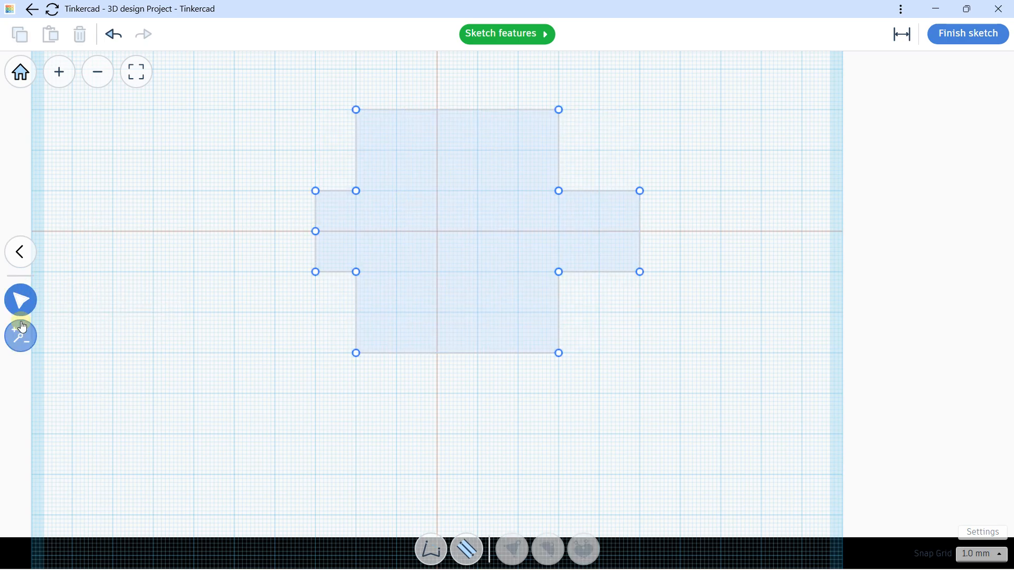
# Step: Try moving the upper-left inner corner point of the outline, and put it back in its original position
pyautogui.scroll(2, 341, 192)
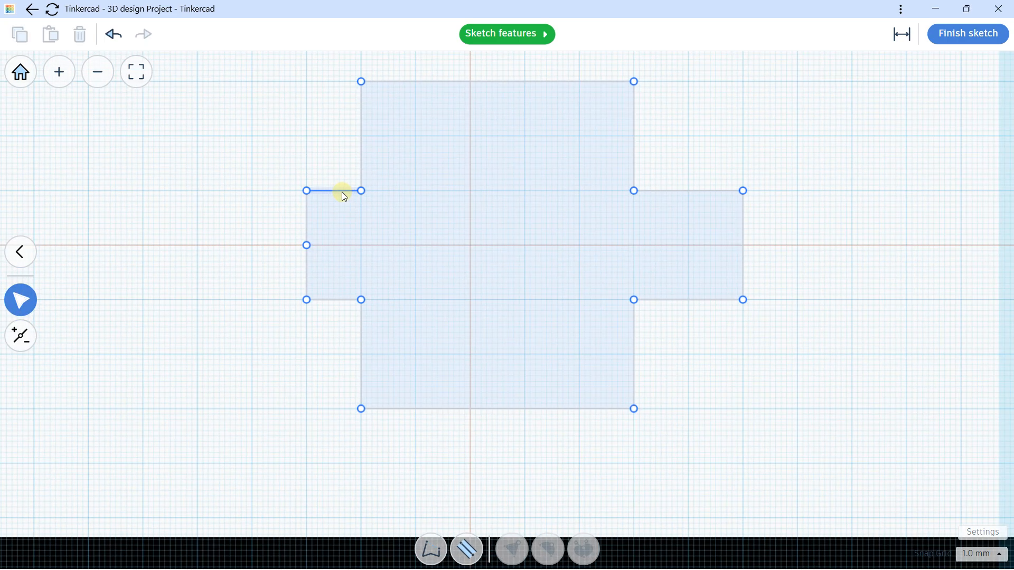
pyautogui.scroll(1, 341, 192)
pyautogui.click(365, 192)
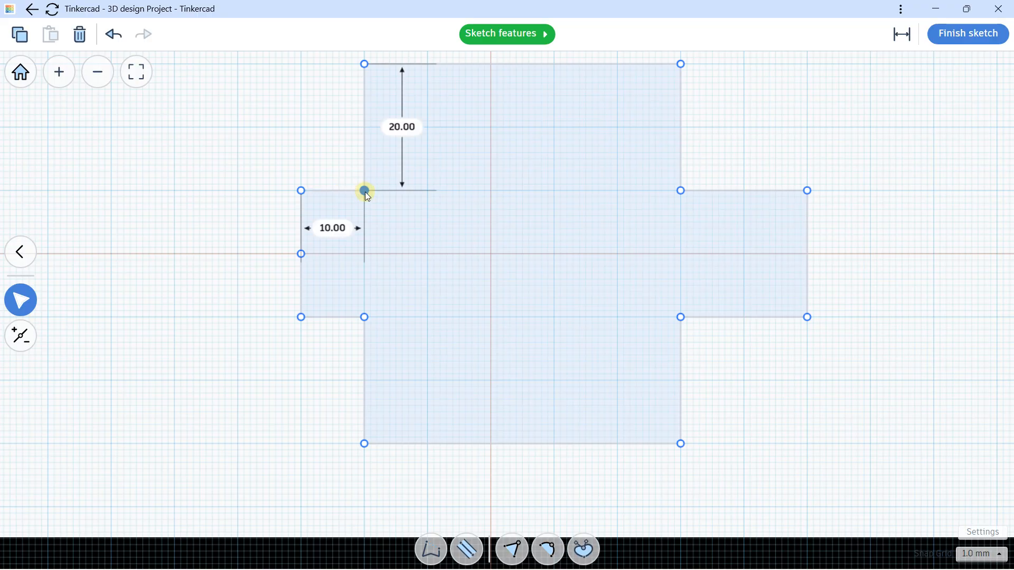
pyautogui.moveTo(365, 192)
pyautogui.mouseDown()
pyautogui.moveTo(364, 128)
pyautogui.moveTo(364, 190)
pyautogui.mouseUp()
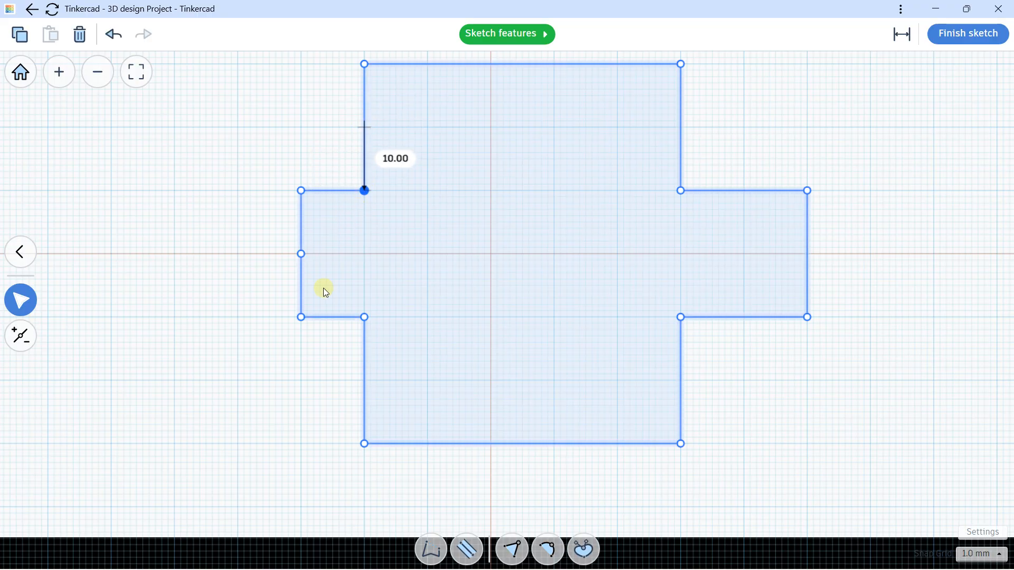
# Step: Add two new points near the middle of the outline's bottom edge
pyautogui.click(15, 333)
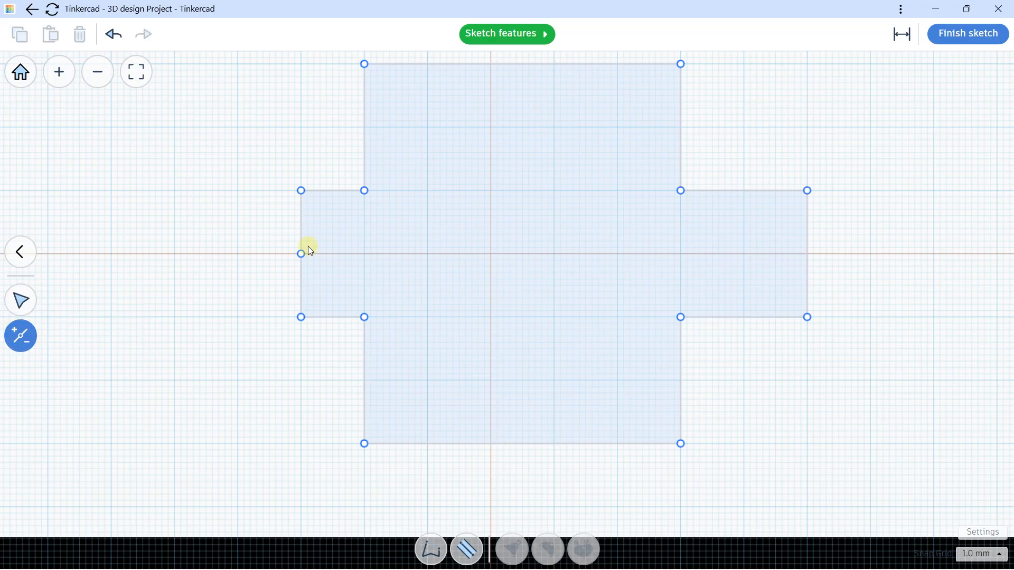
pyautogui.click(554, 444)
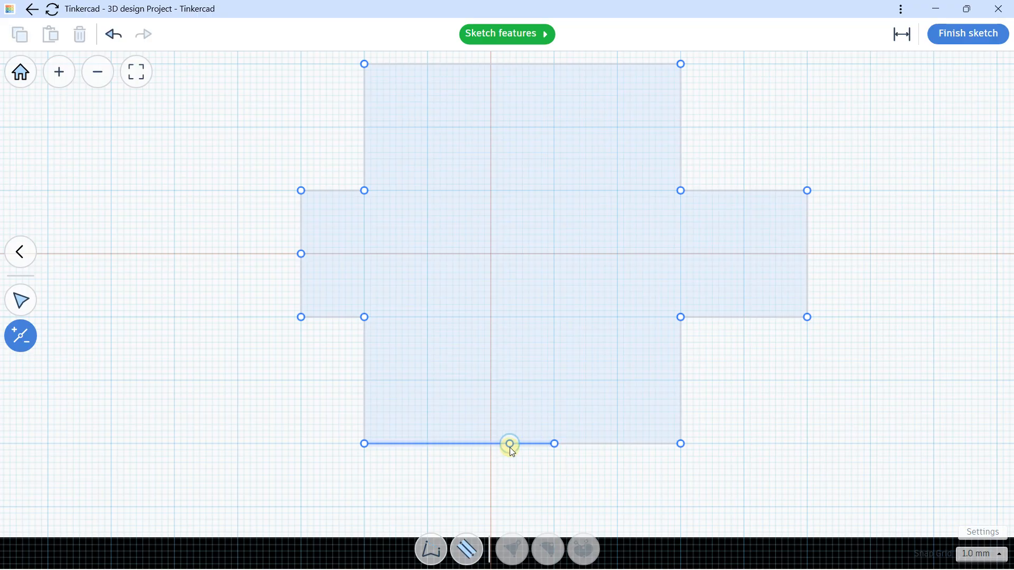
pyautogui.click(501, 445)
# Step: Add four closely spaced points near the middle of the outline's top edge
pyautogui.moveTo(486, 123); pyautogui.dragTo(470, 223, button='middle')
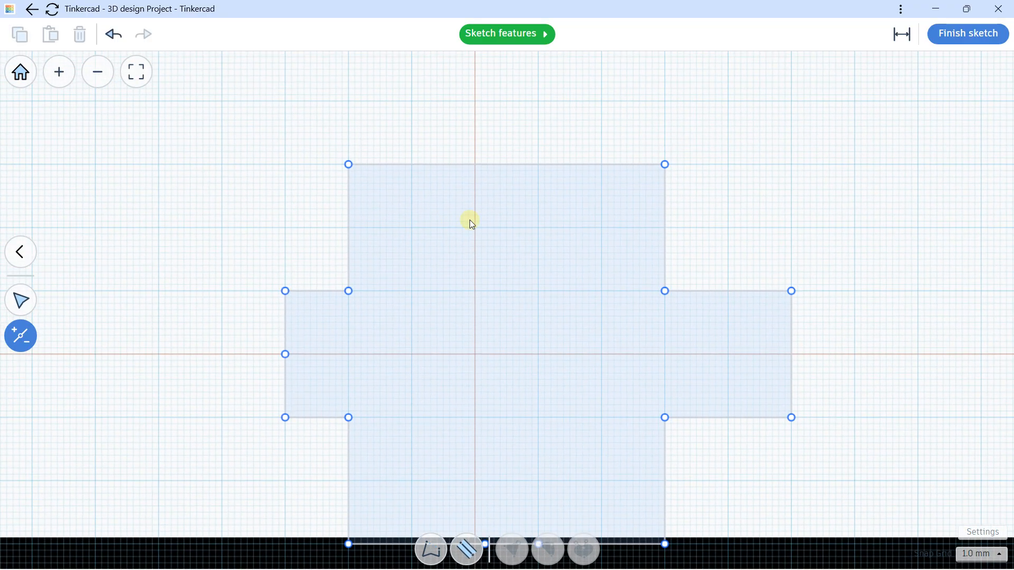
pyautogui.click(490, 164)
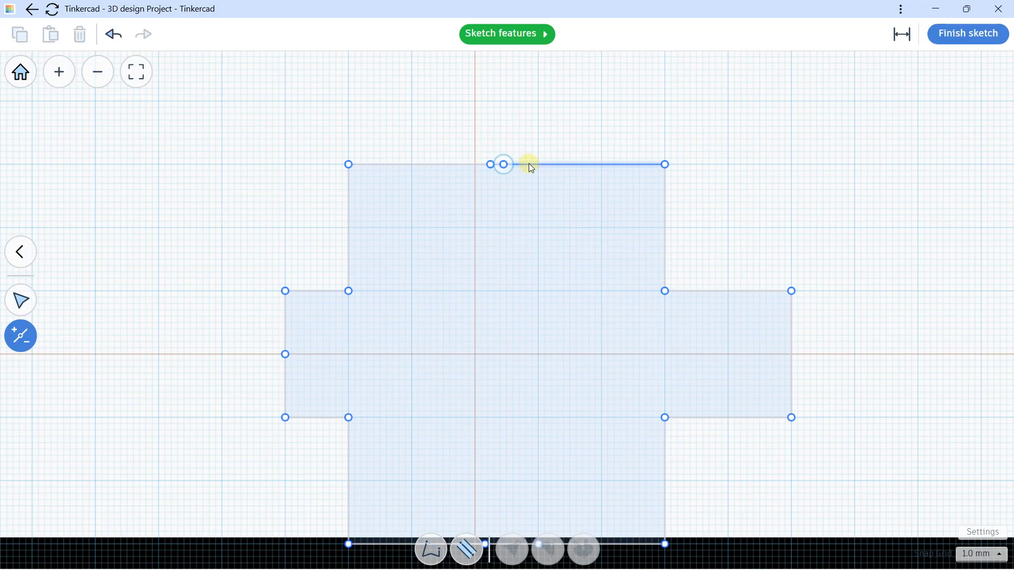
pyautogui.click(533, 165)
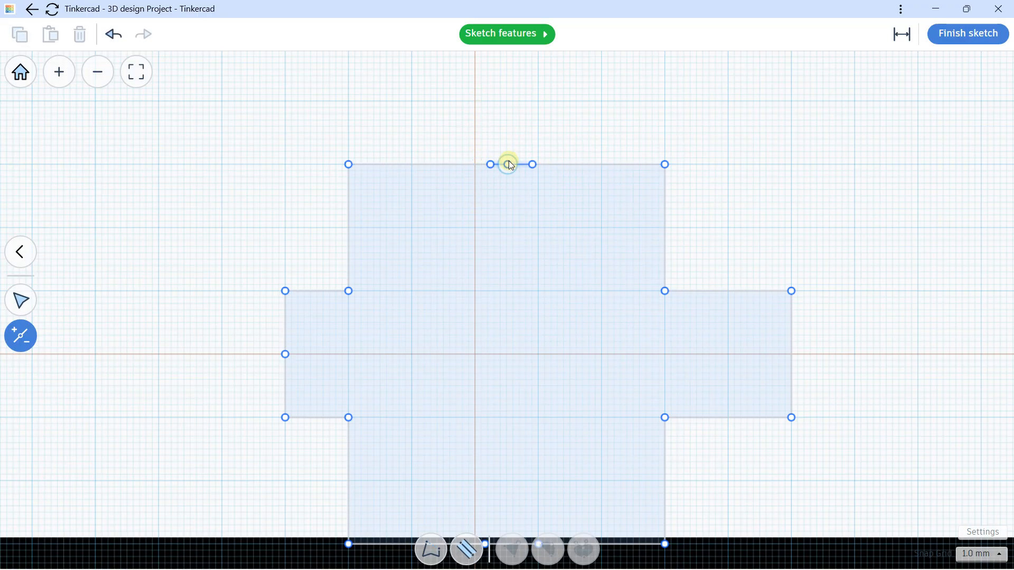
pyautogui.click(521, 164)
# Step: Add two more points between the two new ones on the bottom edge, making four in total
pyautogui.scroll(-3, 512, 204)
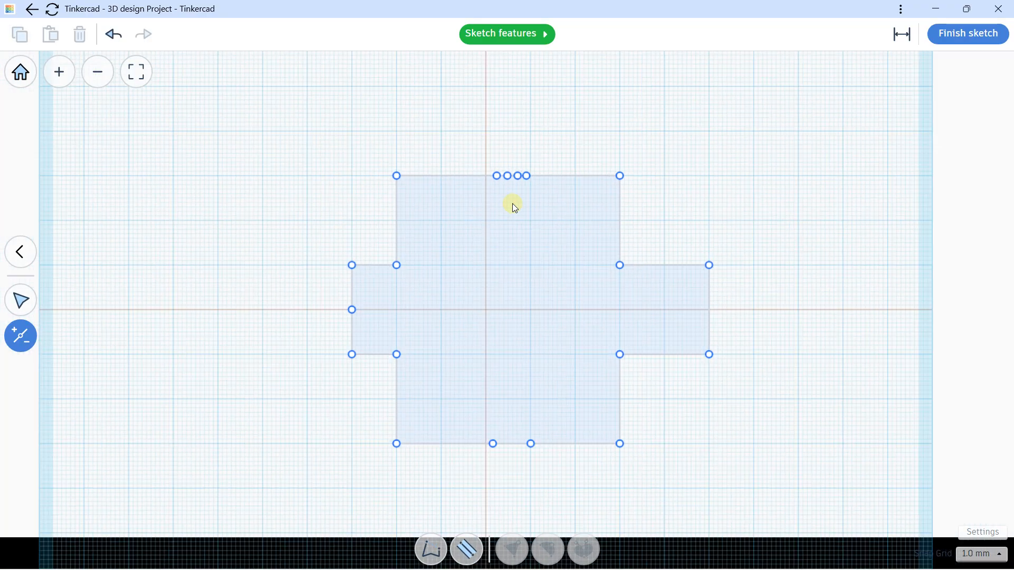
pyautogui.moveTo(524, 256); pyautogui.dragTo(510, 164, button='middle')
pyautogui.scroll(2, 490, 317)
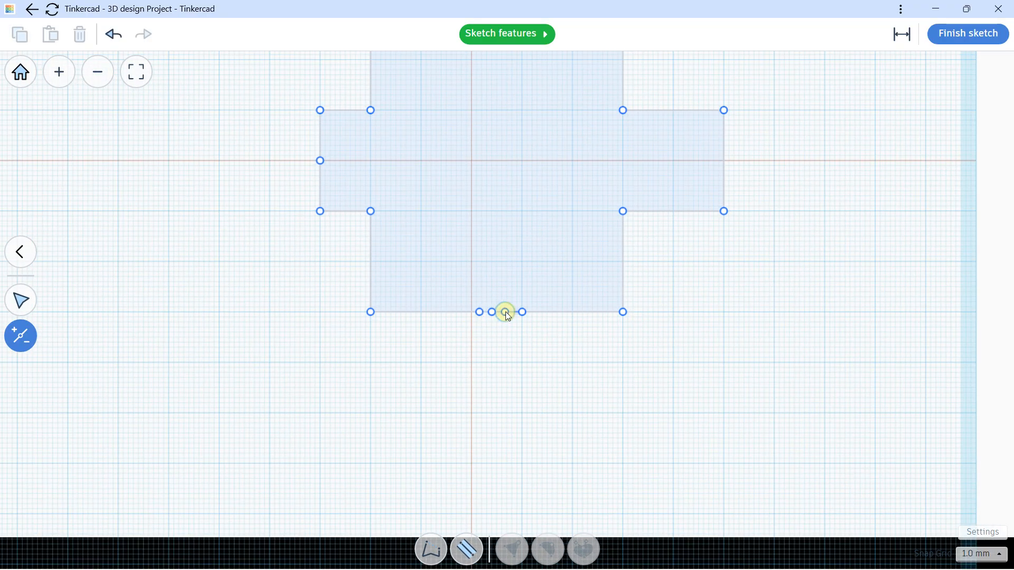
pyautogui.click(506, 311)
# Step: Move the four top-edge points to form a tab 10 mm wide and 10 mm high, starting 20 mm from the edge's left corner
pyautogui.moveTo(457, 69); pyautogui.dragTo(436, 321, button='middle')
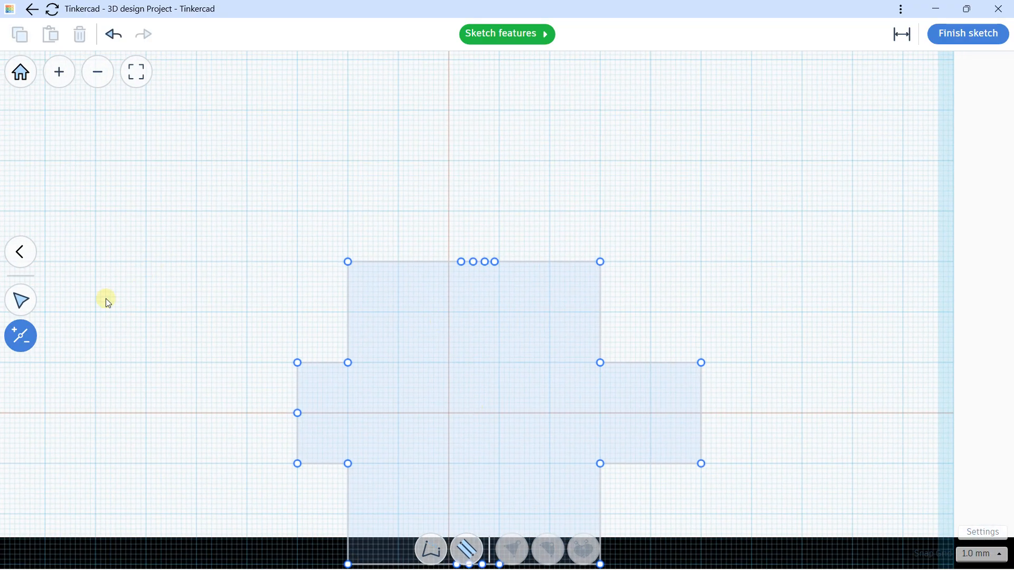
pyautogui.click(29, 304)
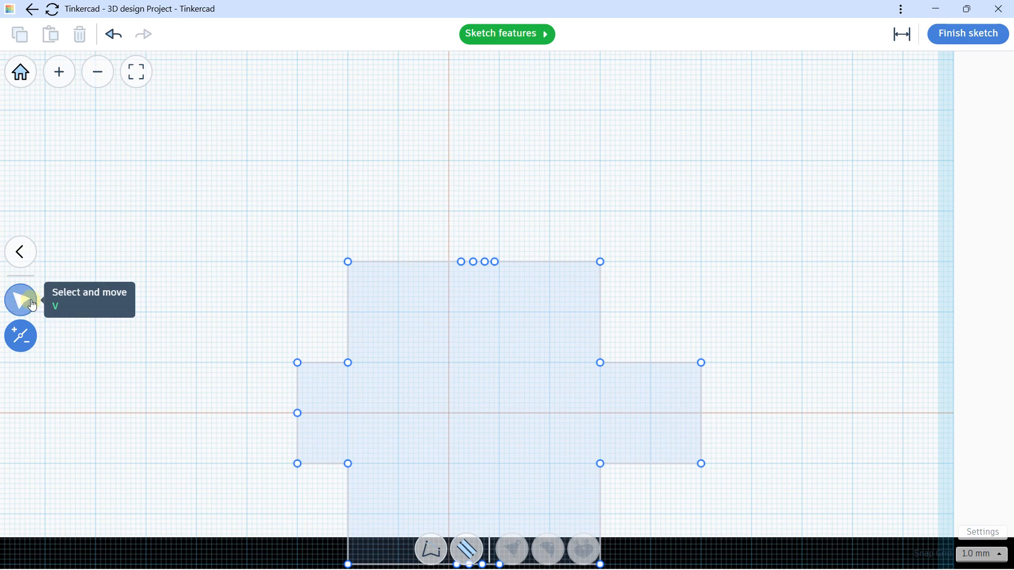
pyautogui.scroll(2, 448, 211)
pyautogui.moveTo(466, 278); pyautogui.dragTo(449, 279)
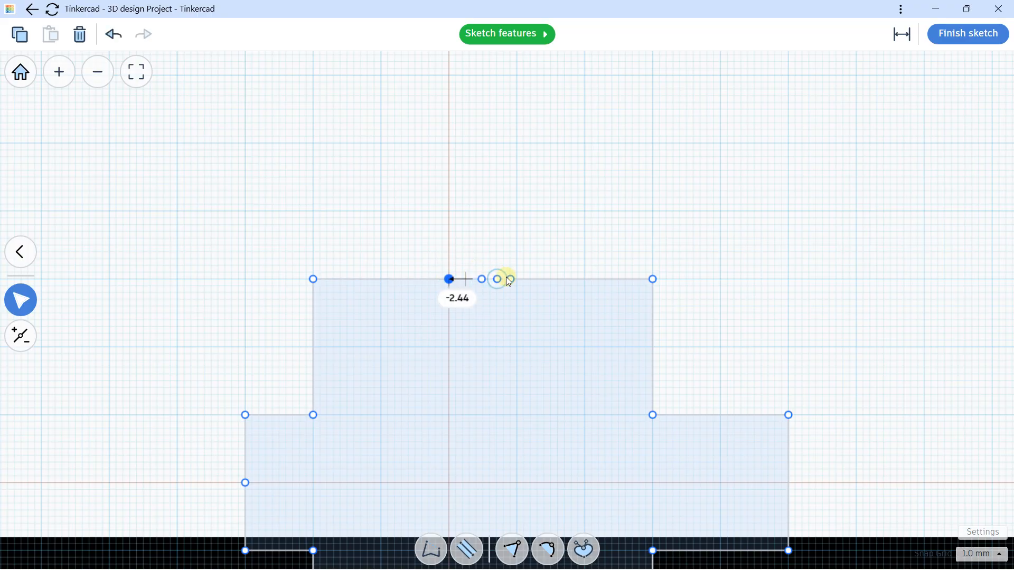
pyautogui.moveTo(510, 279); pyautogui.dragTo(516, 279)
pyautogui.moveTo(481, 279); pyautogui.dragTo(515, 210)
pyautogui.scroll(3, 497, 265)
pyautogui.moveTo(393, 299)
pyautogui.mouseDown()
pyautogui.moveTo(378, 299)
pyautogui.moveTo(394, 287)
pyautogui.moveTo(394, 299)
pyautogui.mouseUp()
pyautogui.click(394, 299)
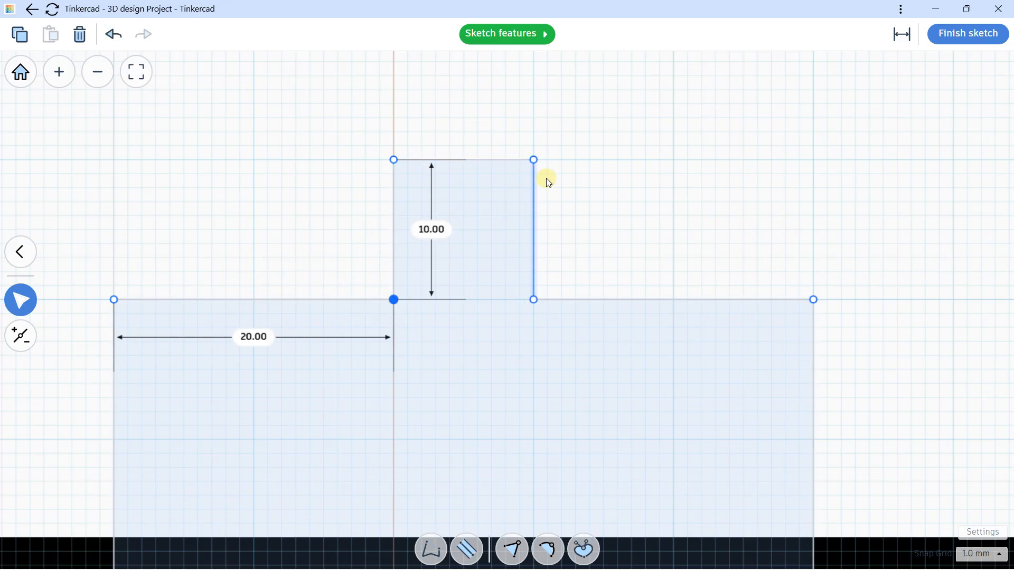
# Step: Move the four bottom-edge points to form a downward tab 10 mm wide and 10 mm high, aligned with the top tab
pyautogui.scroll(-3, 422, 154)
pyautogui.scroll(-3, 428, 157)
pyautogui.scroll(6, 434, 276)
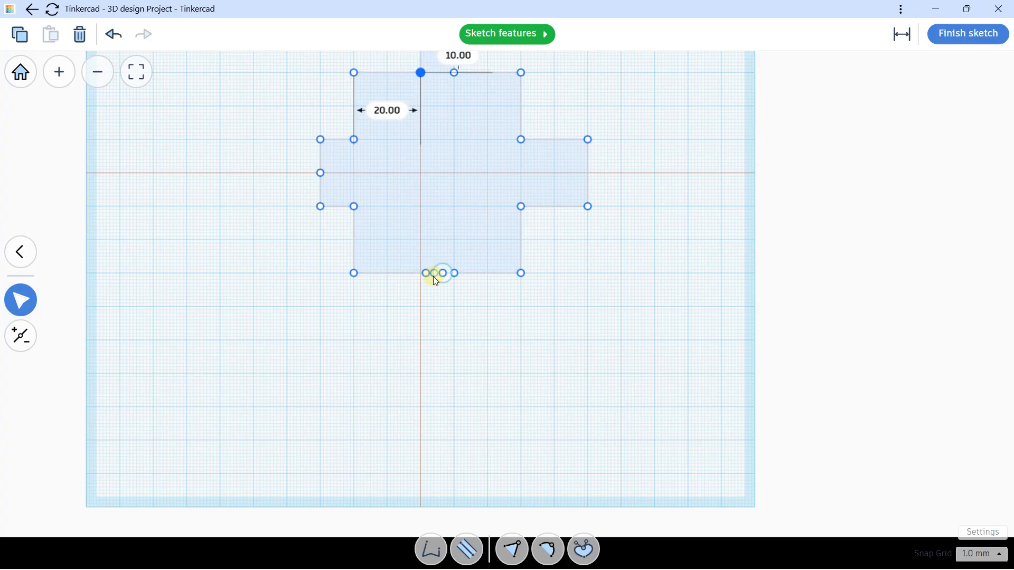
pyautogui.moveTo(410, 269); pyautogui.dragTo(394, 391)
pyautogui.moveTo(471, 270); pyautogui.dragTo(512, 390)
pyautogui.moveTo(514, 270)
pyautogui.mouseDown()
pyautogui.moveTo(467, 282)
pyautogui.moveTo(514, 268)
pyautogui.mouseUp()
pyautogui.scroll(-5, 475, 210)
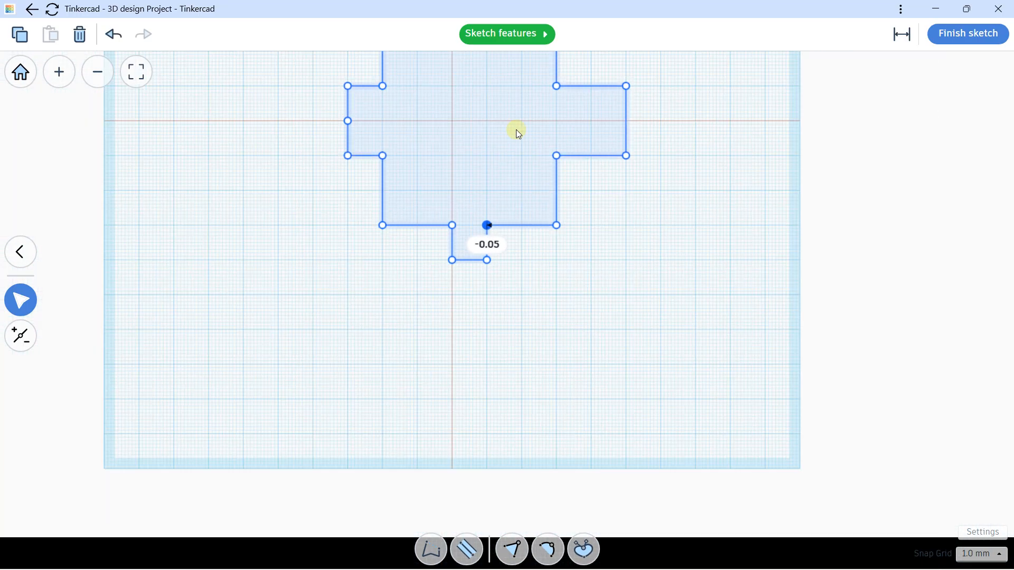
# Step: Finish the sketch to turn the edited outline into an extruded solid
pyautogui.moveTo(516, 134); pyautogui.dragTo(449, 296, button='middle')
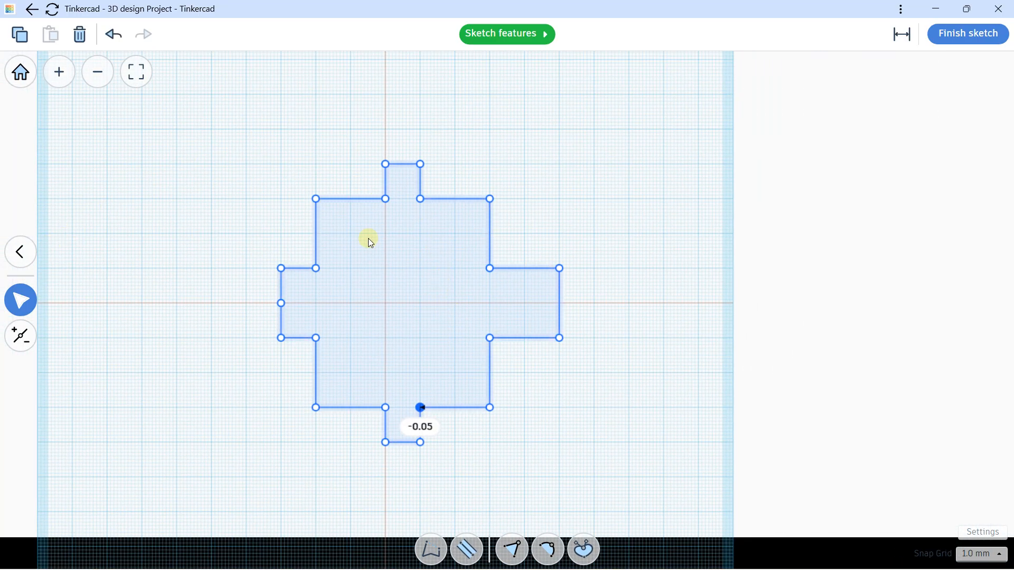
pyautogui.click(480, 446)
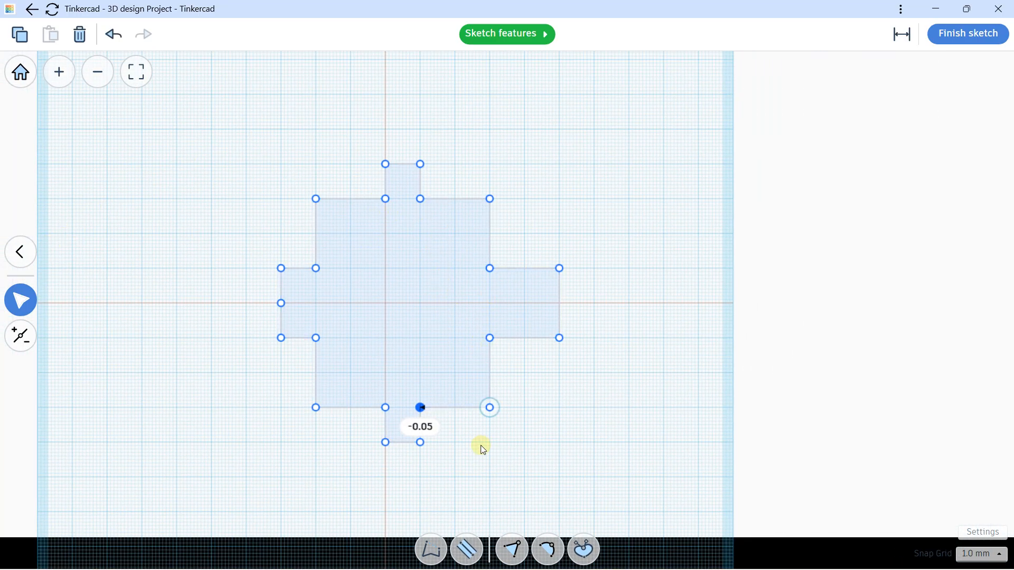
pyautogui.click(432, 547)
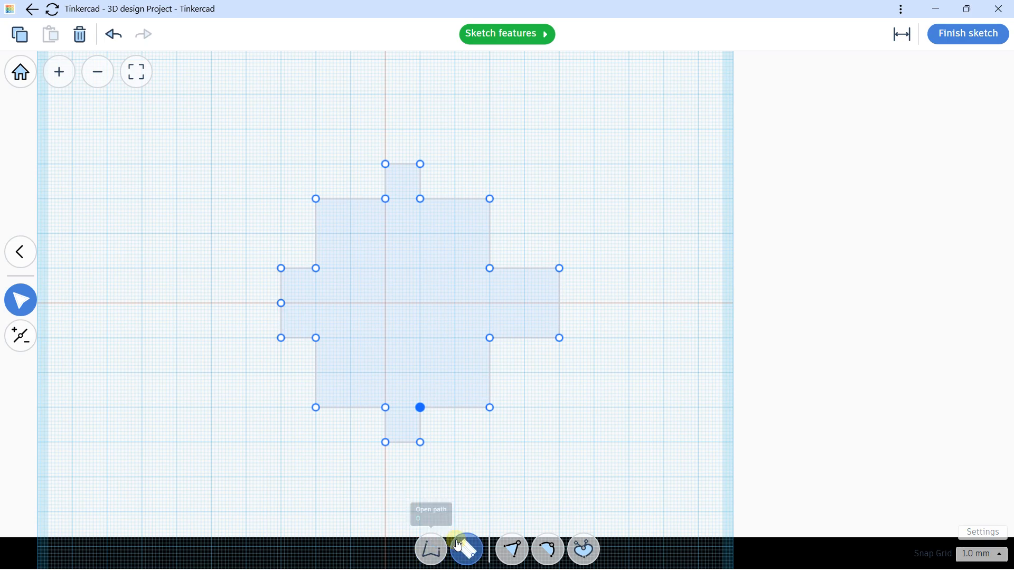
pyautogui.click(957, 35)
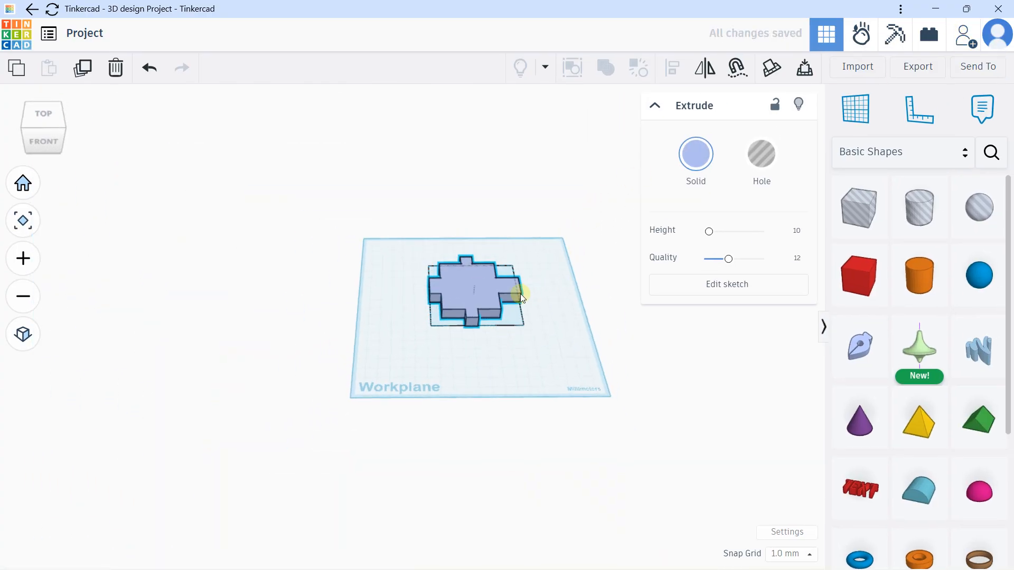
# Step: Change the extruded shape's solid colour to the bright orange preset
pyautogui.moveTo(572, 302); pyautogui.dragTo(388, 268, button='right')
pyautogui.scroll(2, 491, 237)
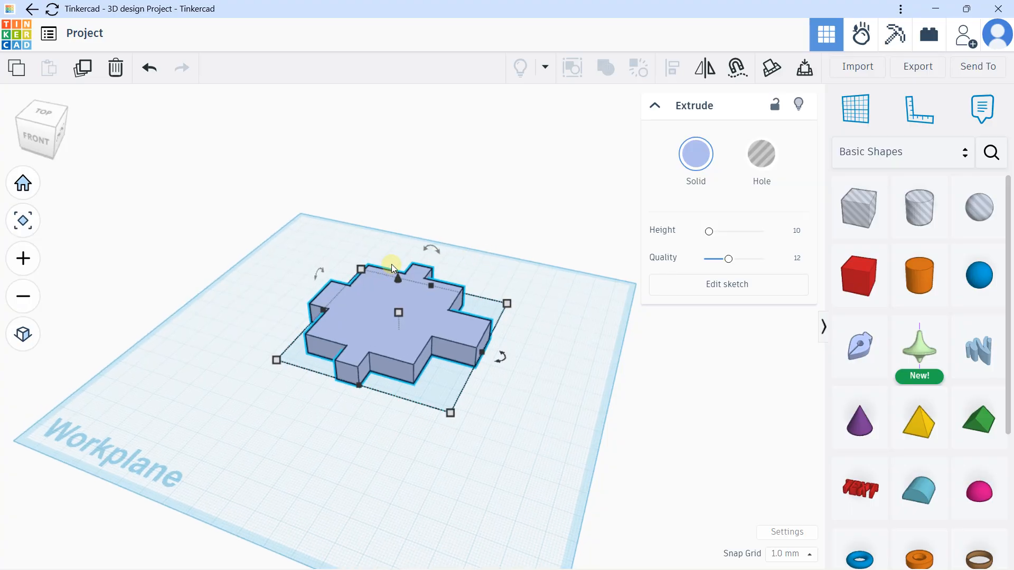
pyautogui.scroll(2, 392, 264)
pyautogui.moveTo(393, 264); pyautogui.dragTo(360, 182, button='middle')
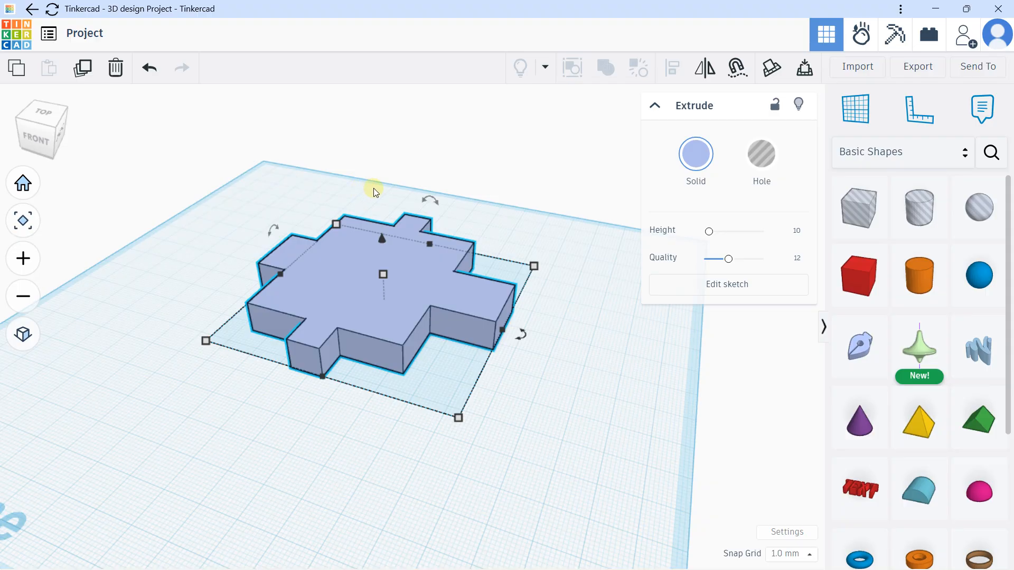
pyautogui.moveTo(340, 220); pyautogui.dragTo(400, 172, button='right')
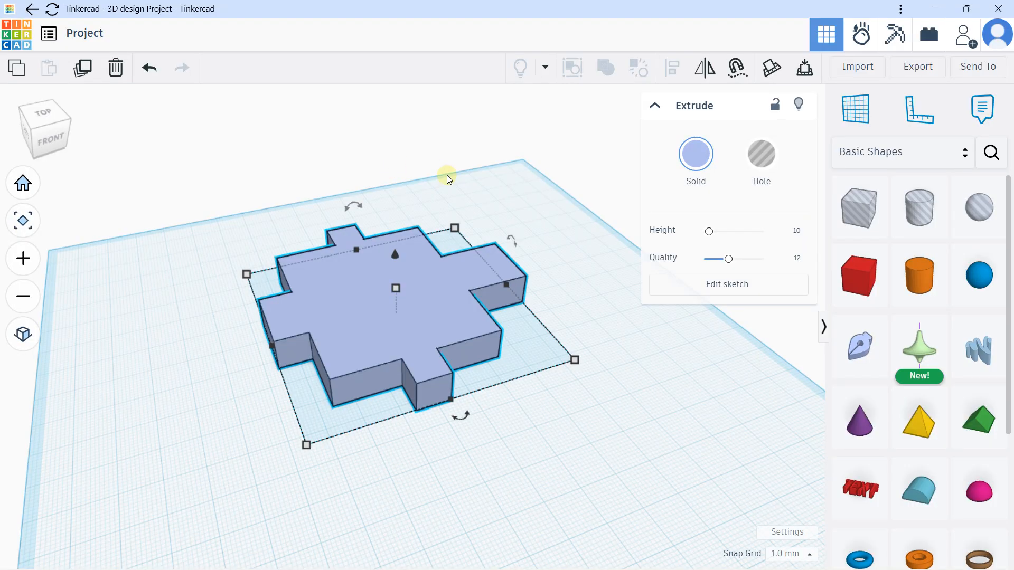
pyautogui.scroll(2, 459, 187)
pyautogui.click(695, 153)
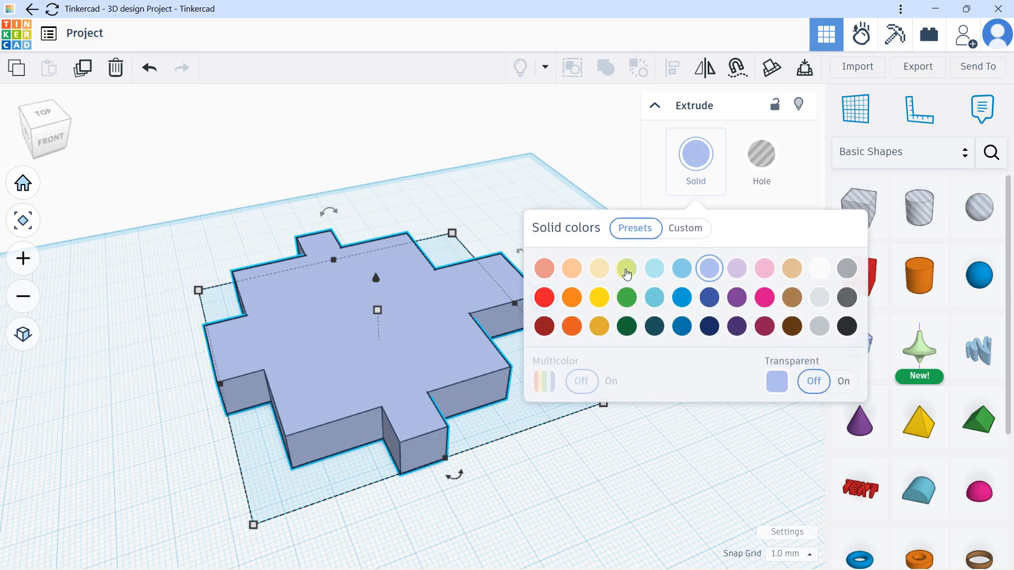
pyautogui.click(572, 298)
# Step: Try turning the extruded shape into a hole, and return it to a solid
pyautogui.click(761, 153)
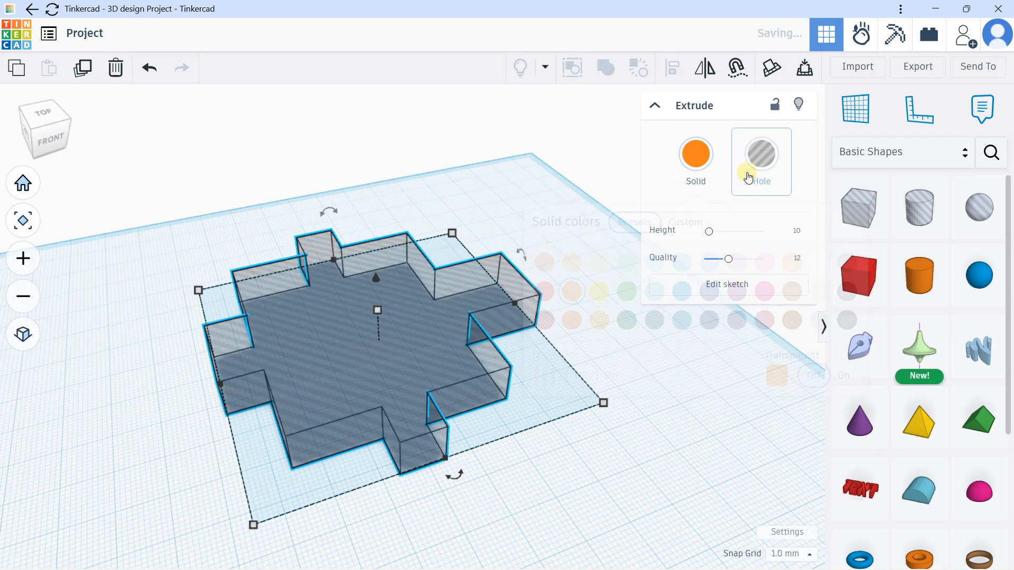
pyautogui.click(694, 154)
pyautogui.click(765, 158)
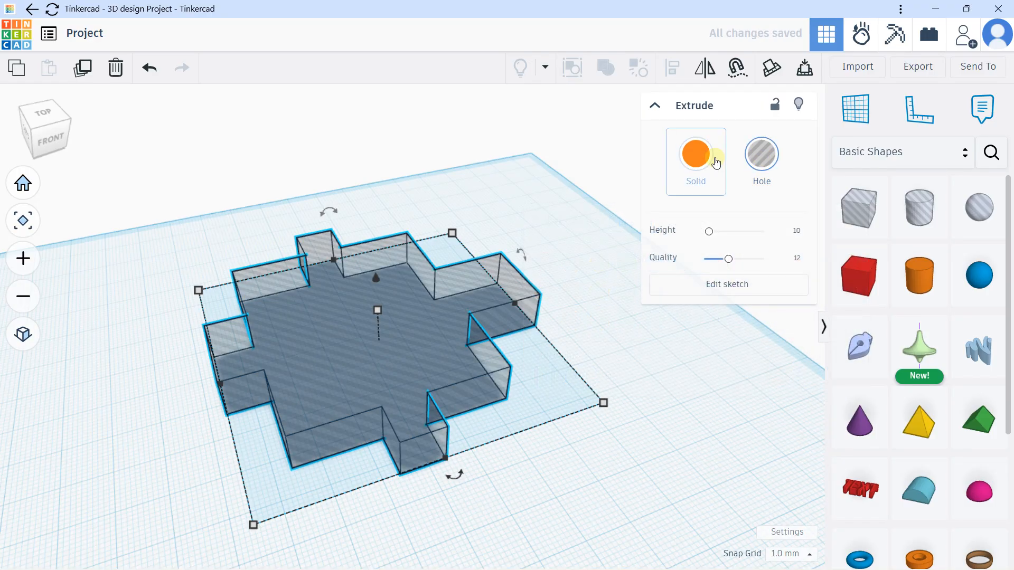
pyautogui.click(695, 154)
pyautogui.click(658, 170)
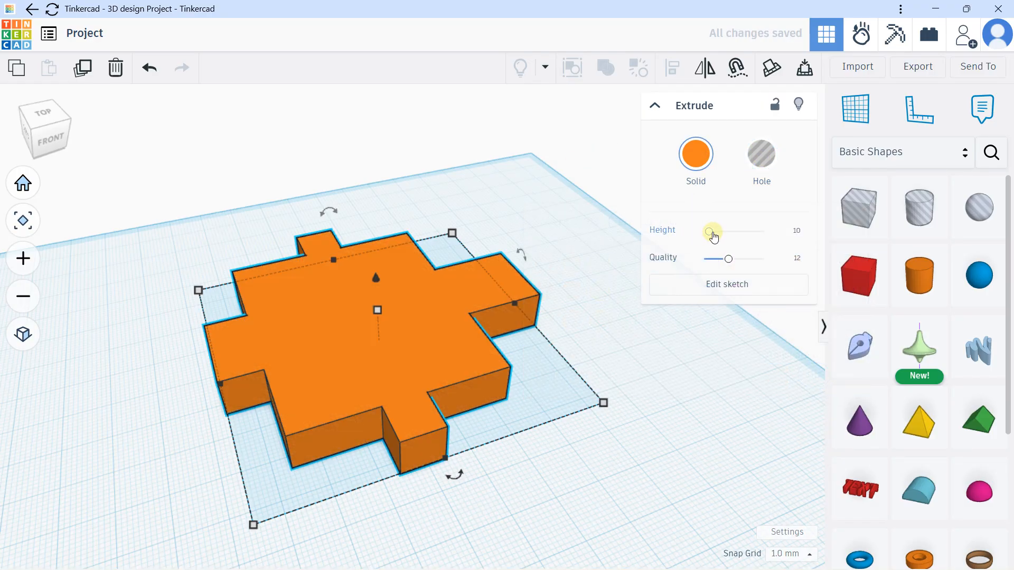
# Step: Set the extrusion's height to about 11.583 and its quality to 24
pyautogui.moveTo(713, 233)
pyautogui.mouseDown()
pyautogui.moveTo(758, 231)
pyautogui.moveTo(710, 232)
pyautogui.mouseUp()
pyautogui.click(723, 260)
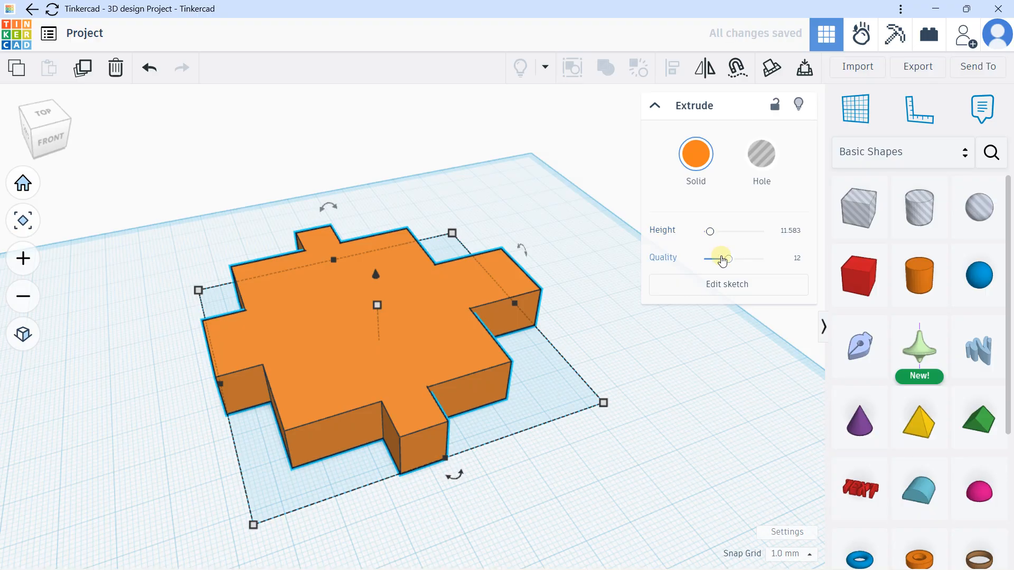
pyautogui.moveTo(736, 265); pyautogui.dragTo(795, 261)
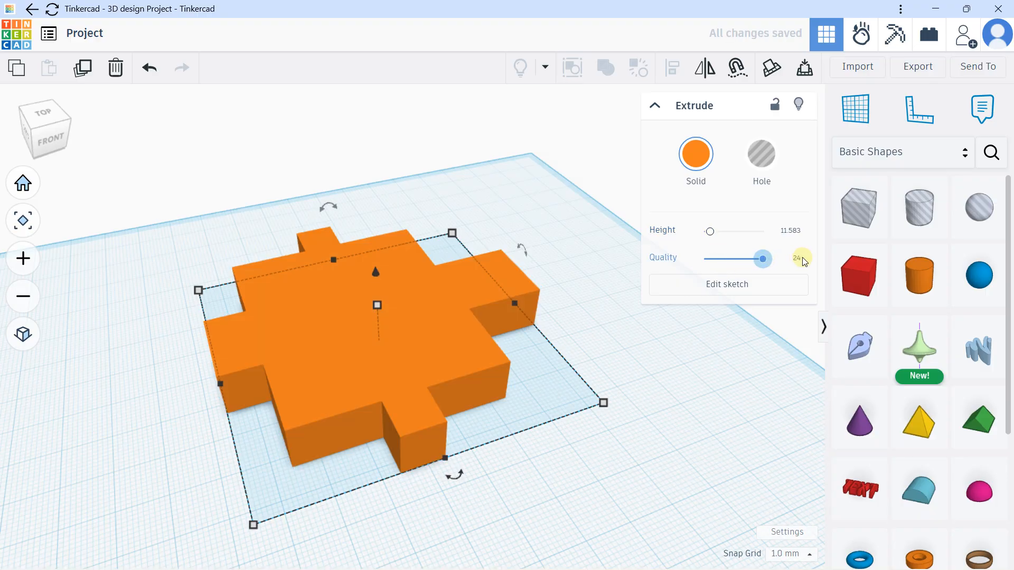
# Step: Reopen the extruded shape's sketch and make the outline's points editable
pyautogui.click(592, 252)
pyautogui.scroll(-5, 587, 259)
pyautogui.moveTo(521, 290); pyautogui.dragTo(479, 315, button='right')
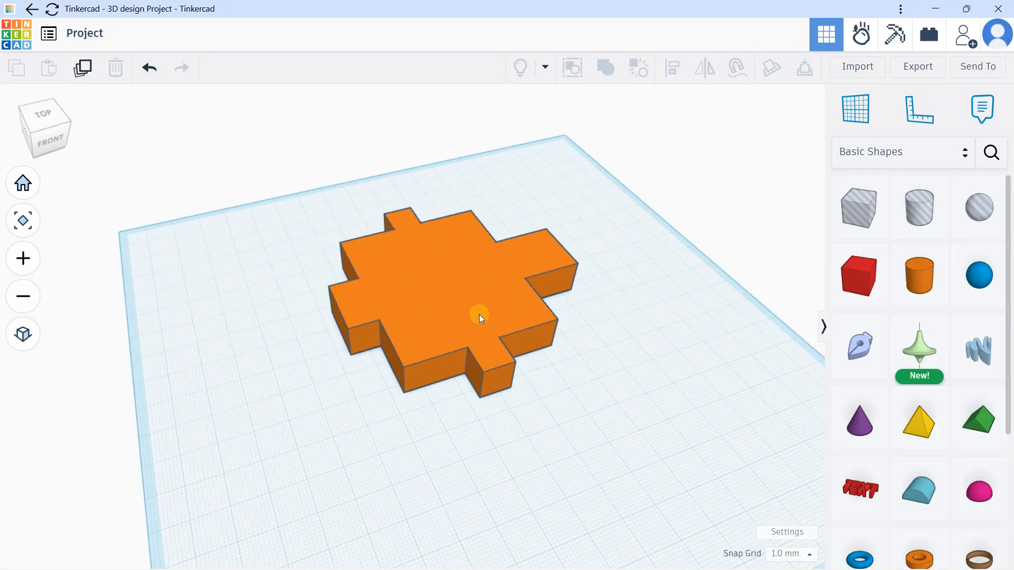
pyautogui.click(482, 302)
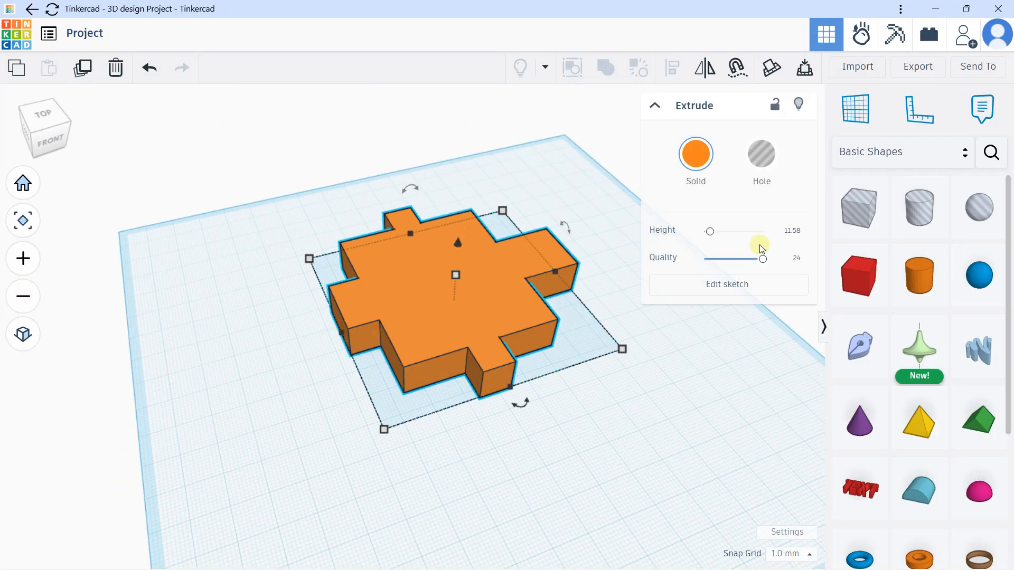
pyautogui.click(766, 284)
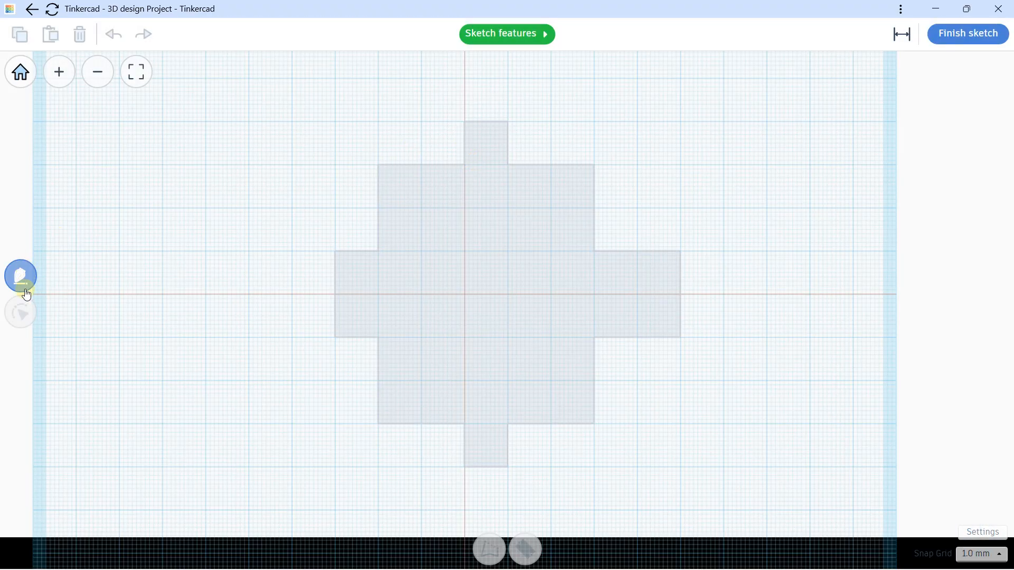
pyautogui.click(391, 221)
pyautogui.click(14, 317)
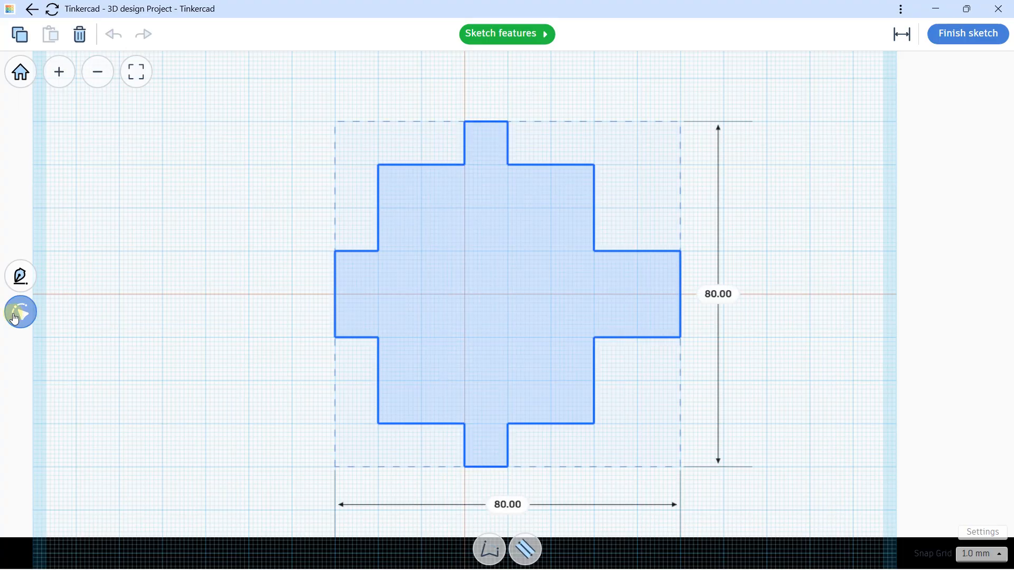
pyautogui.click(18, 312)
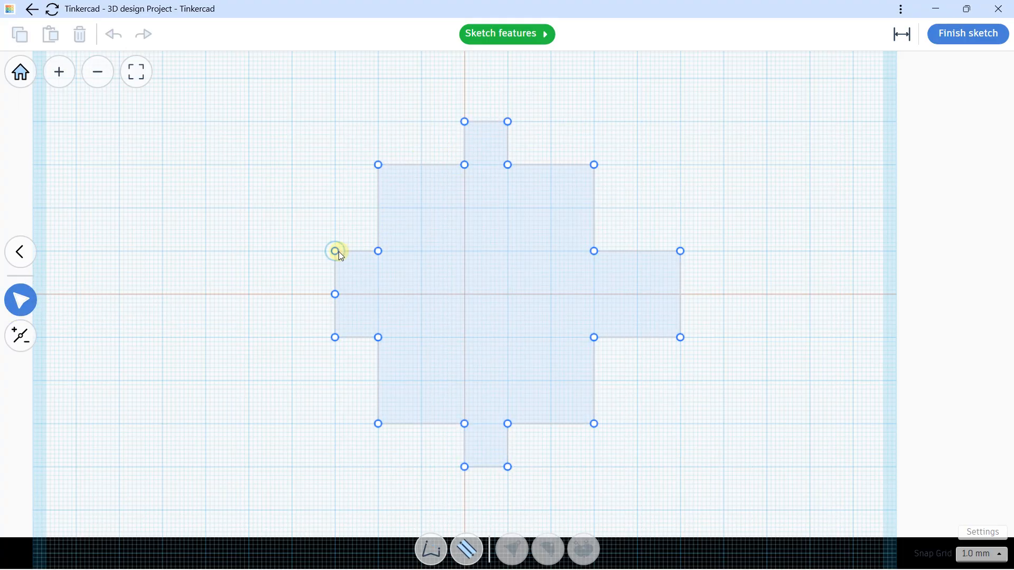
# Step: Lengthen the outline's left tab by moving its three end points about 30 mm outward
pyautogui.moveTo(336, 251); pyautogui.dragTo(207, 252)
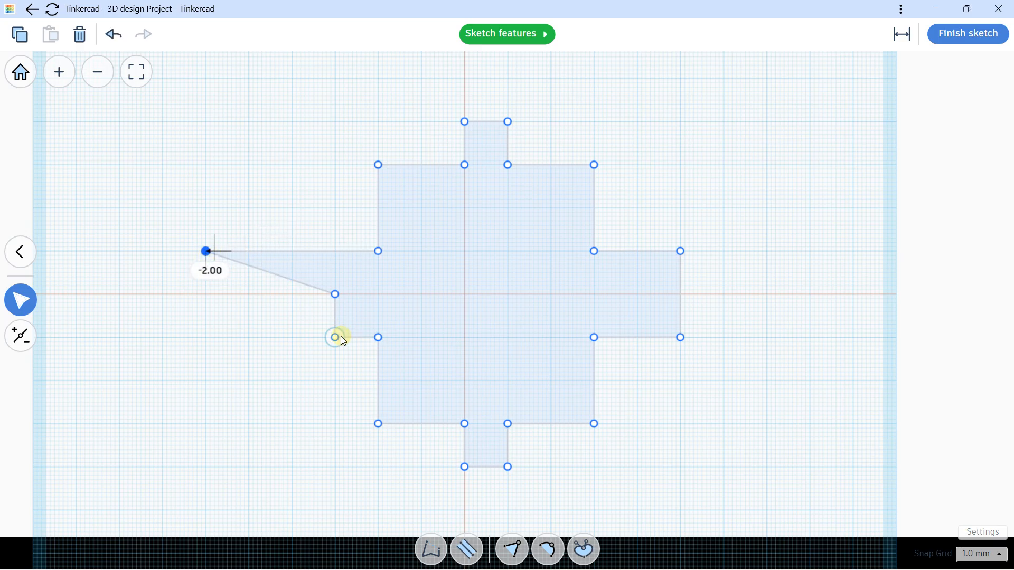
pyautogui.moveTo(333, 297); pyautogui.dragTo(206, 299)
pyautogui.moveTo(333, 338); pyautogui.dragTo(208, 337)
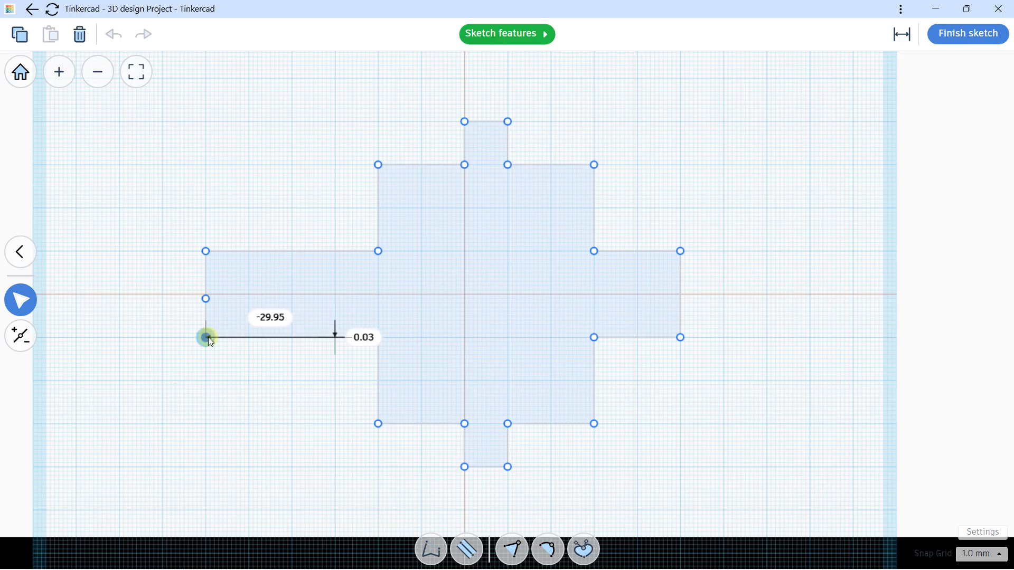
# Step: Shift the lengthened tab's middle end point 1 mm onto the horizontal axis, 10 mm from each corner point
pyautogui.scroll(2, 204, 316)
pyautogui.scroll(2, 203, 317)
pyautogui.moveTo(210, 282); pyautogui.dragTo(209, 276)
pyautogui.press('Tab')
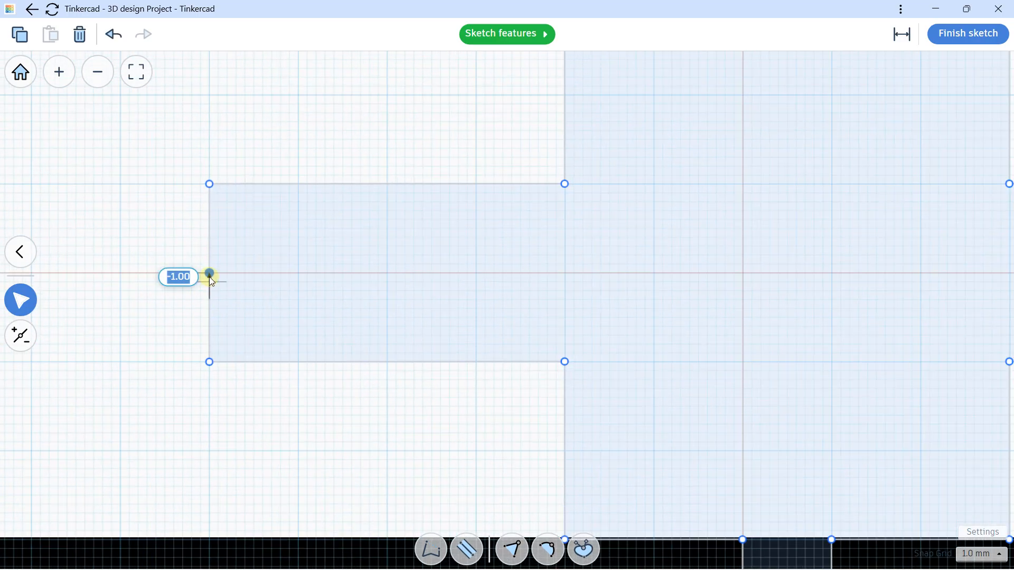
pyautogui.press('BackSpace')
pyautogui.click(201, 238)
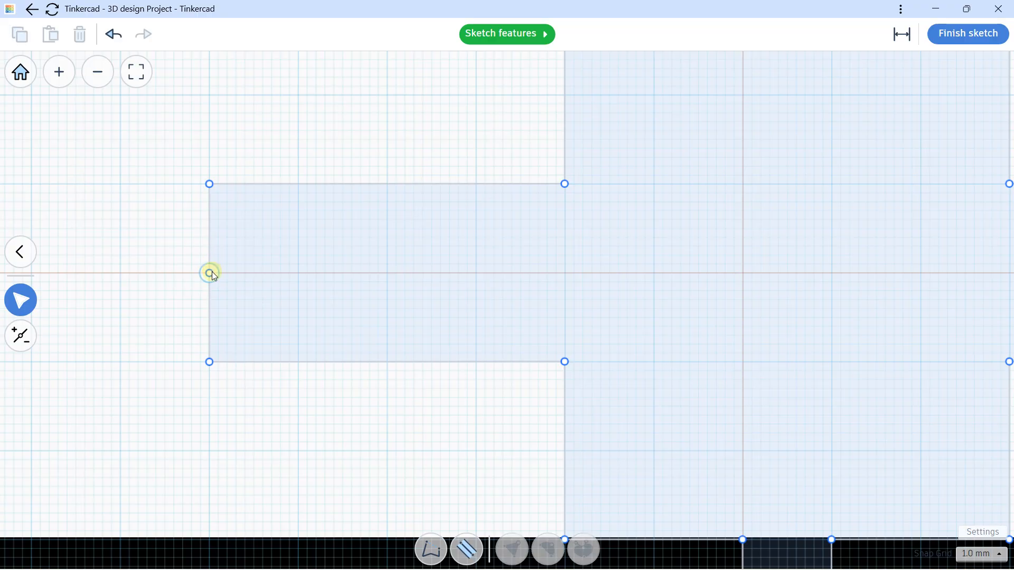
pyautogui.click(210, 273)
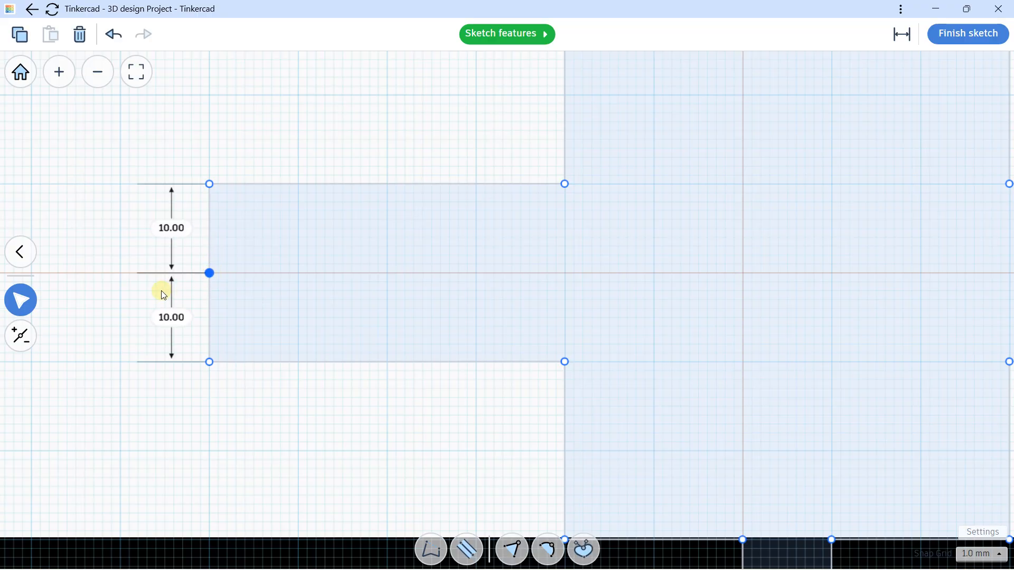
# Step: Remove the middle point from the tab's end edge and finish the sketch to update the extruded solid
pyautogui.click(21, 337)
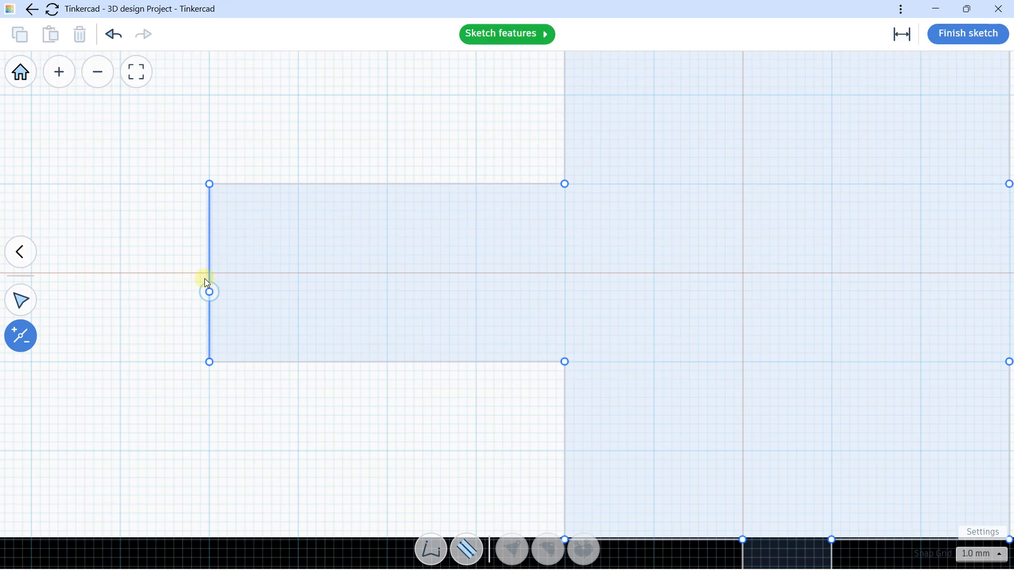
pyautogui.scroll(-4, 219, 199)
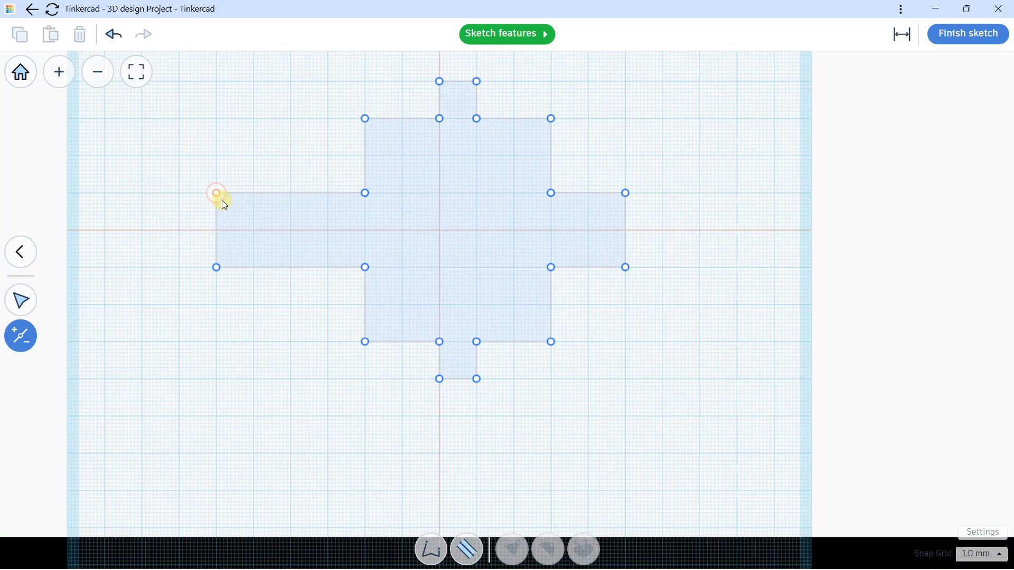
pyautogui.scroll(1, 221, 201)
pyautogui.click(964, 36)
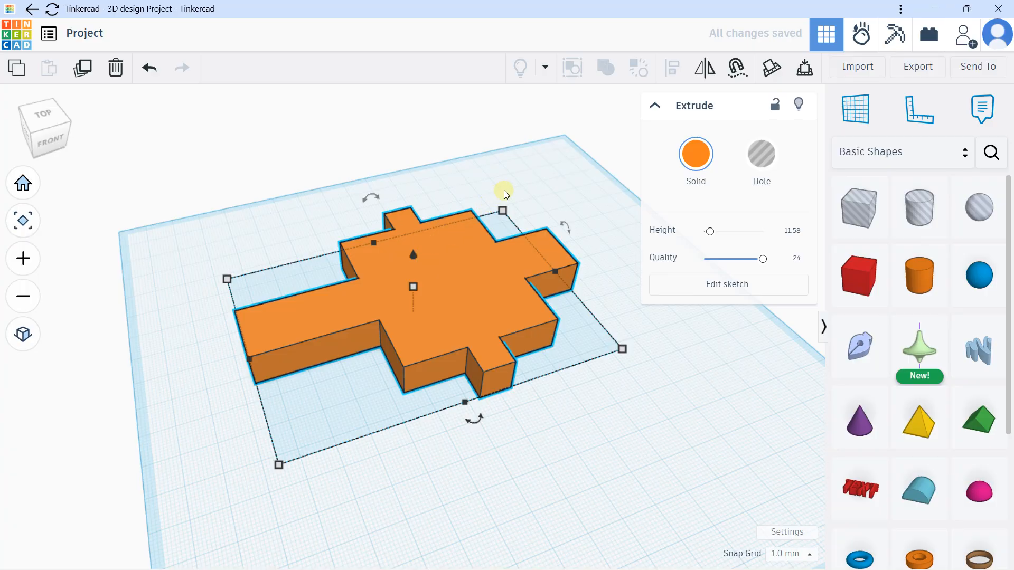
pyautogui.click(512, 165)
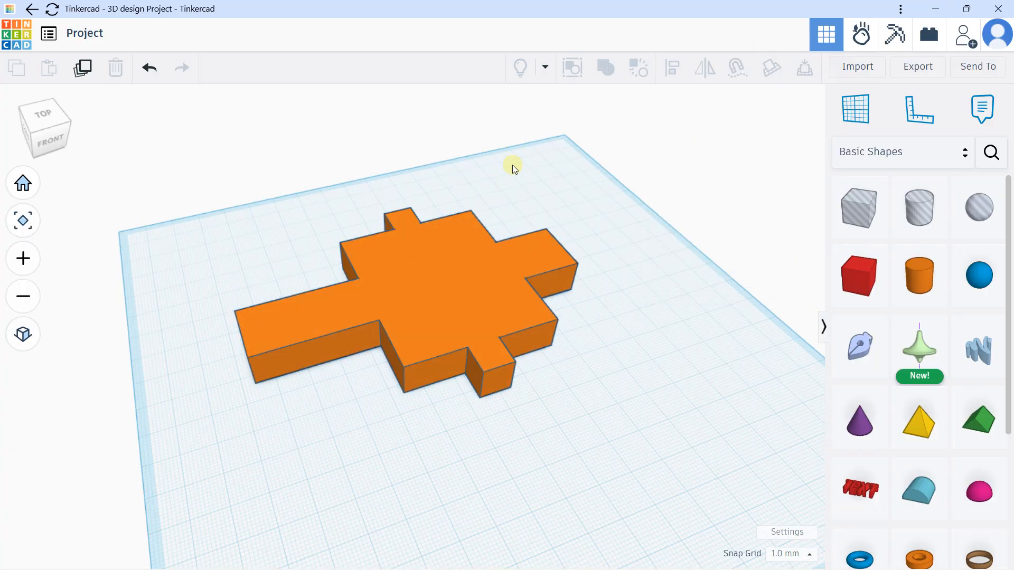
# Step: Delete the extruded shape and place a new Extrude sketch on the workplane
pyautogui.click(500, 245)
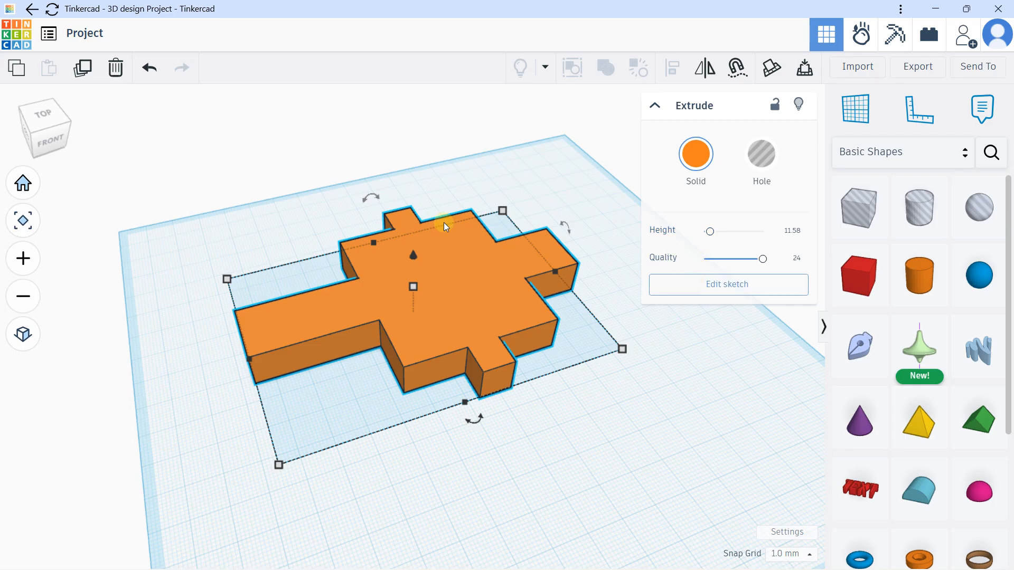
pyautogui.press('Delete')
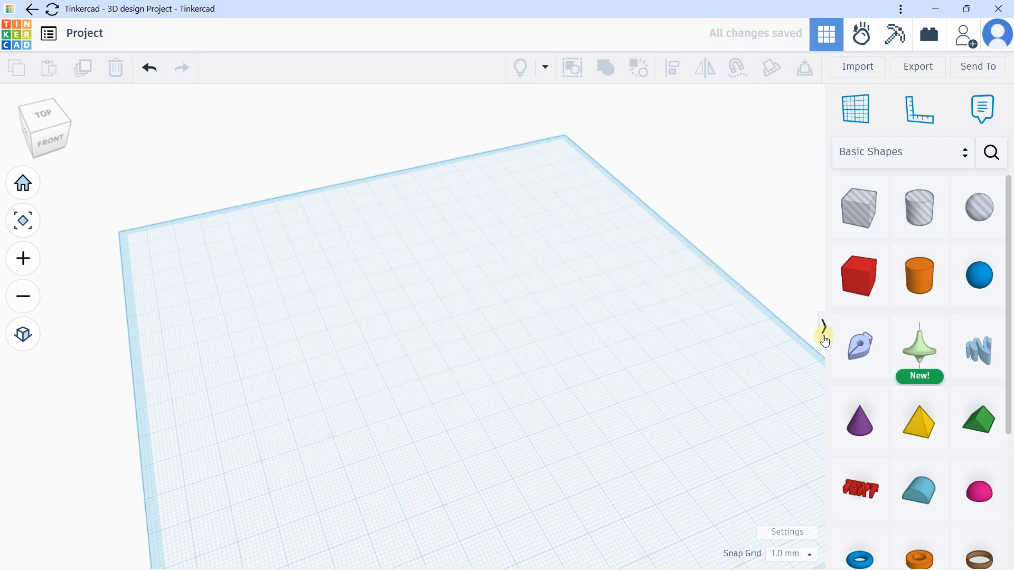
pyautogui.click(871, 347)
pyautogui.click(421, 316)
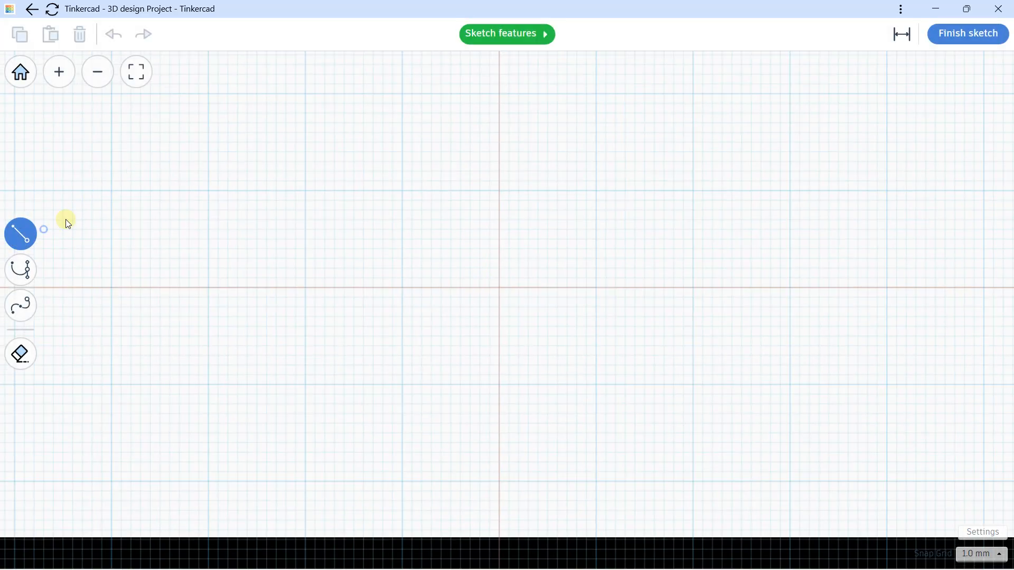
# Step: Draw a closed straight-line outline about 50 mm wide and 40 mm high, with a 20 mm tall tab on its left side
pyautogui.click(306, 288)
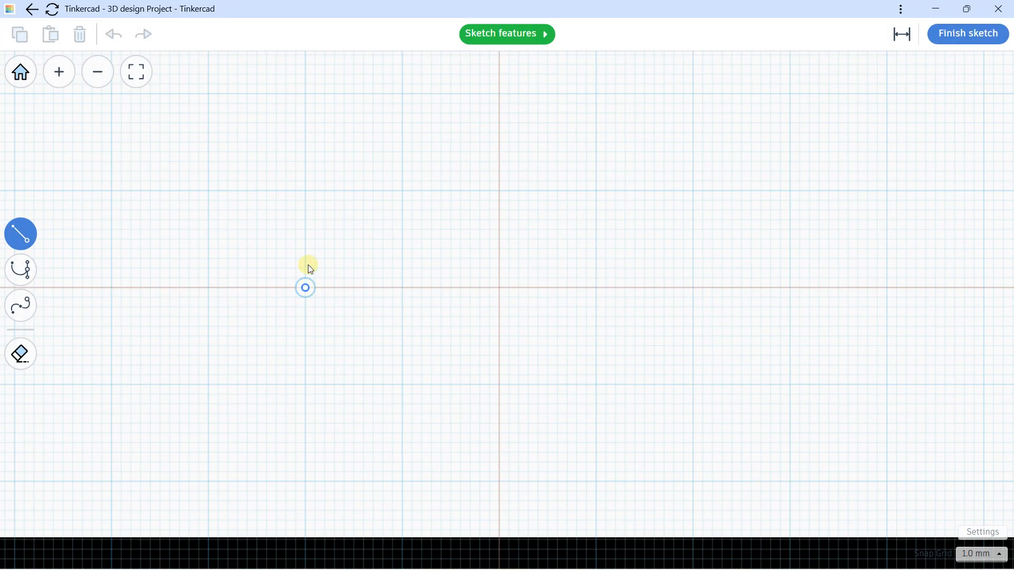
pyautogui.click(307, 195)
pyautogui.scroll(-3, 306, 195)
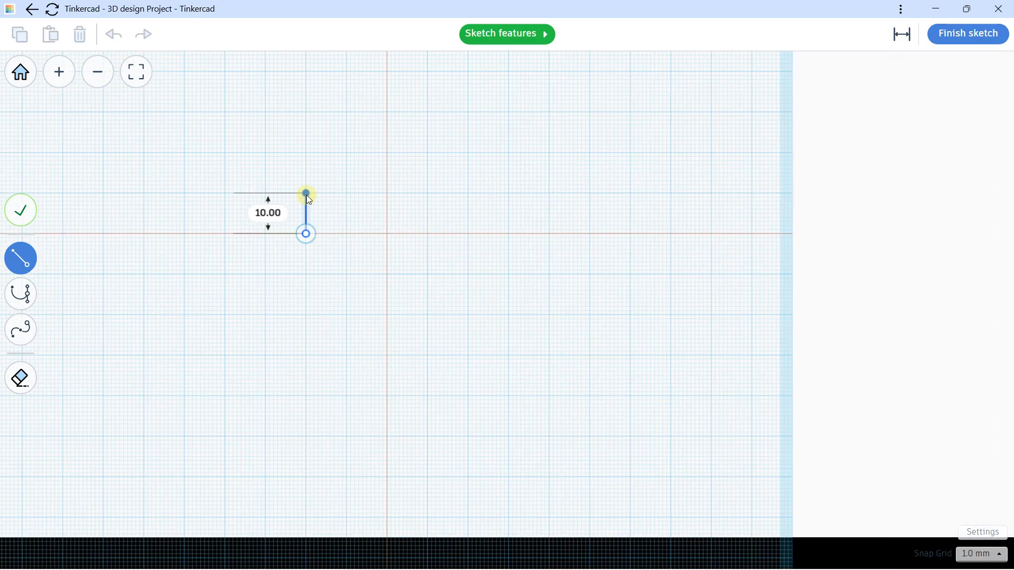
pyautogui.click(387, 193)
pyautogui.click(387, 152)
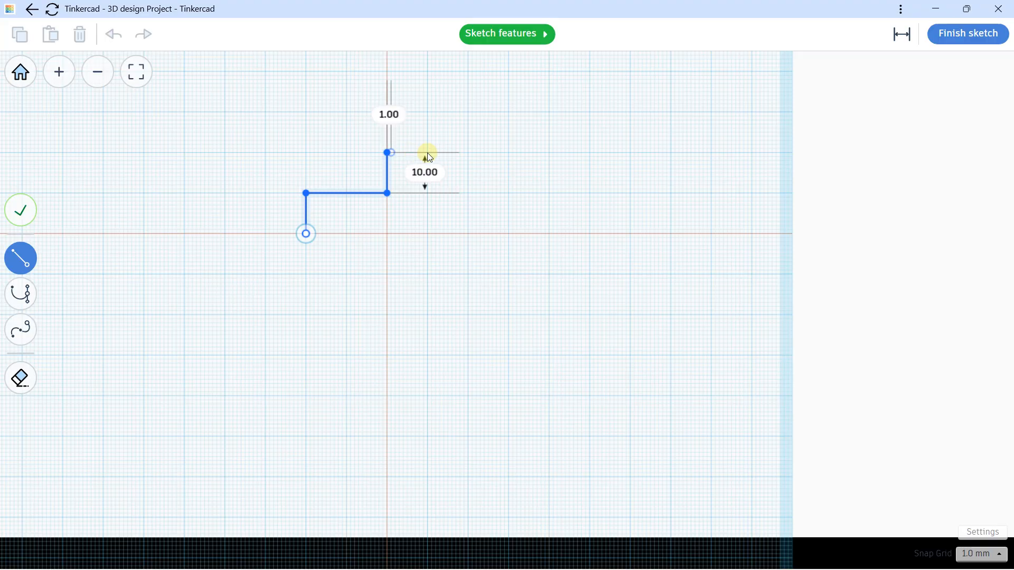
pyautogui.click(508, 152)
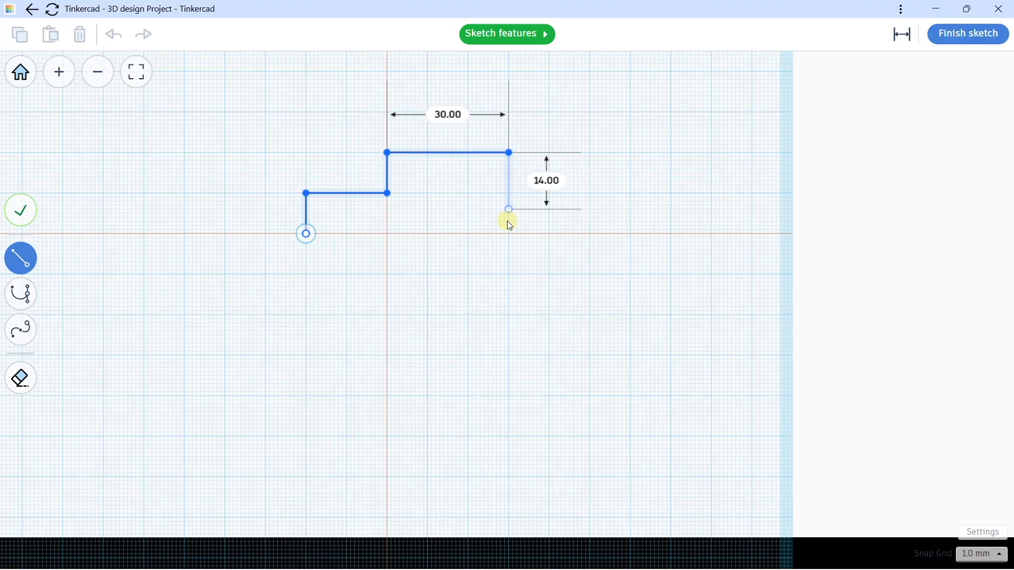
pyautogui.click(509, 314)
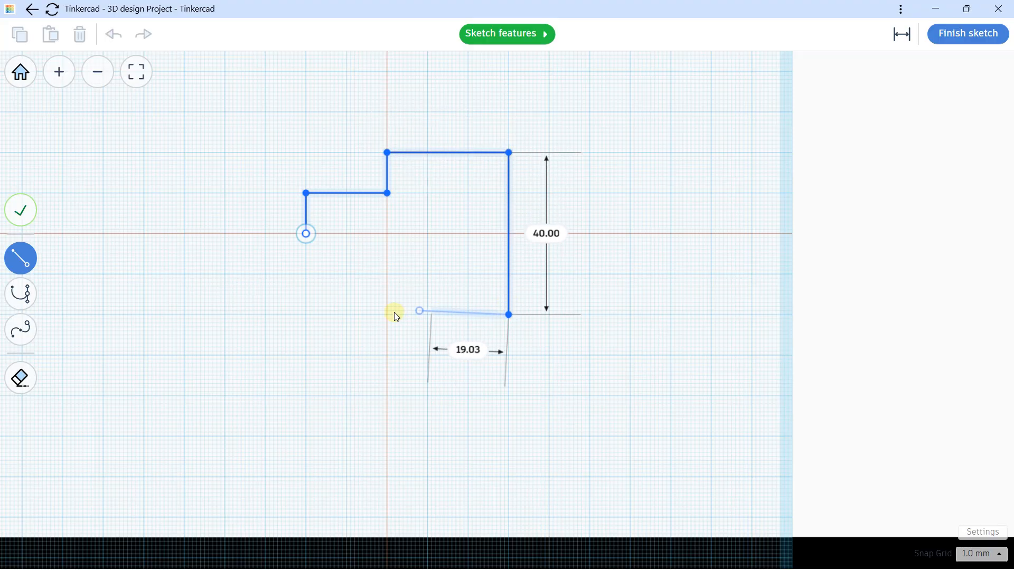
pyautogui.click(391, 315)
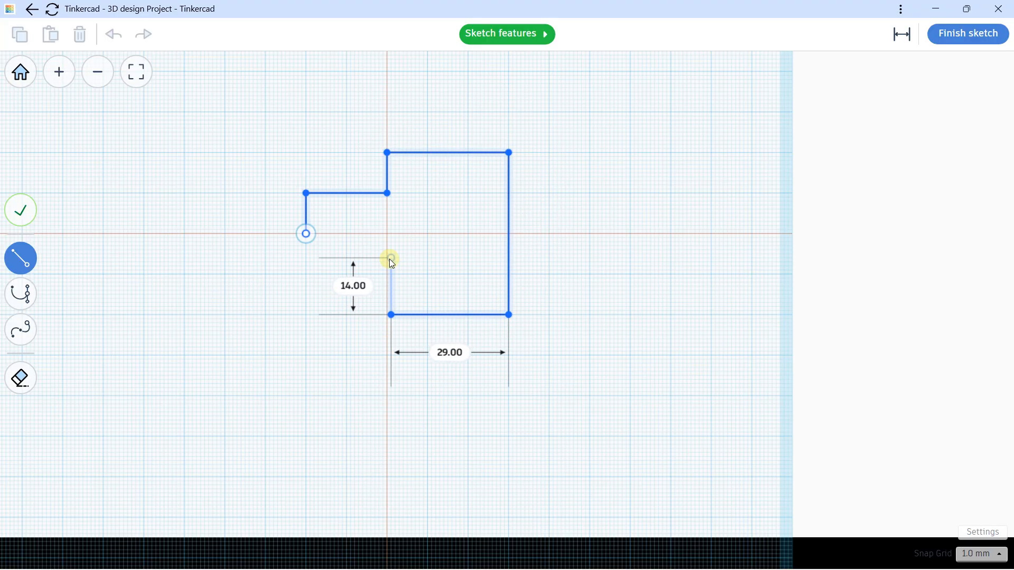
pyautogui.click(391, 274)
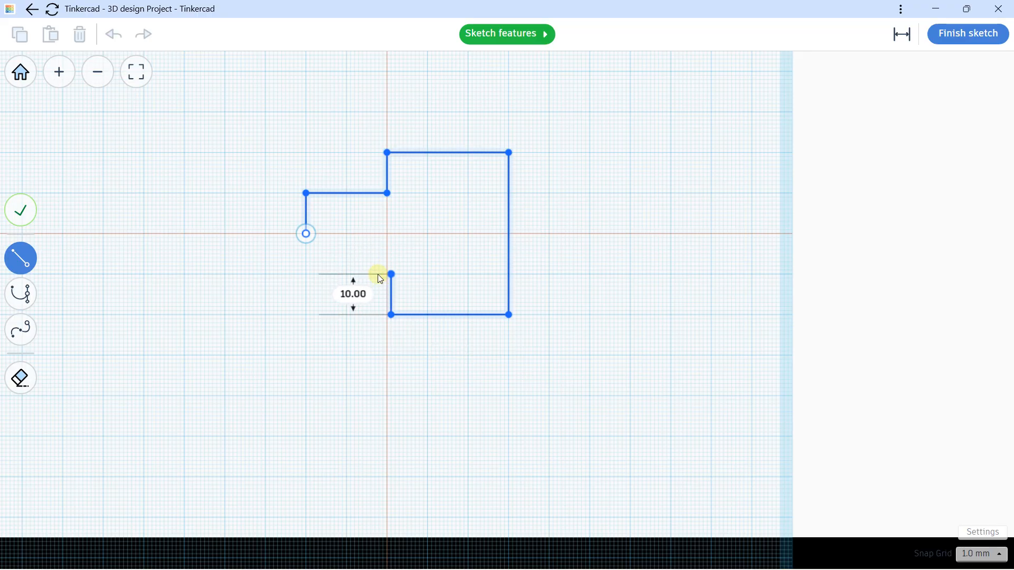
pyautogui.click(307, 274)
pyautogui.click(310, 234)
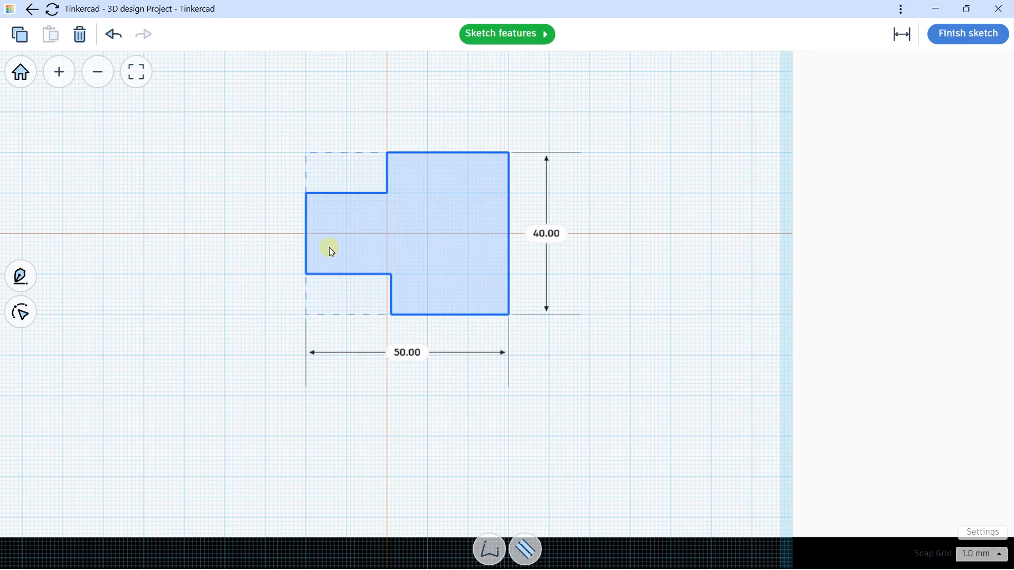
# Step: Move the two lower points beside the tab 1 mm left onto the vertical axis to straighten the outline
pyautogui.click(38, 310)
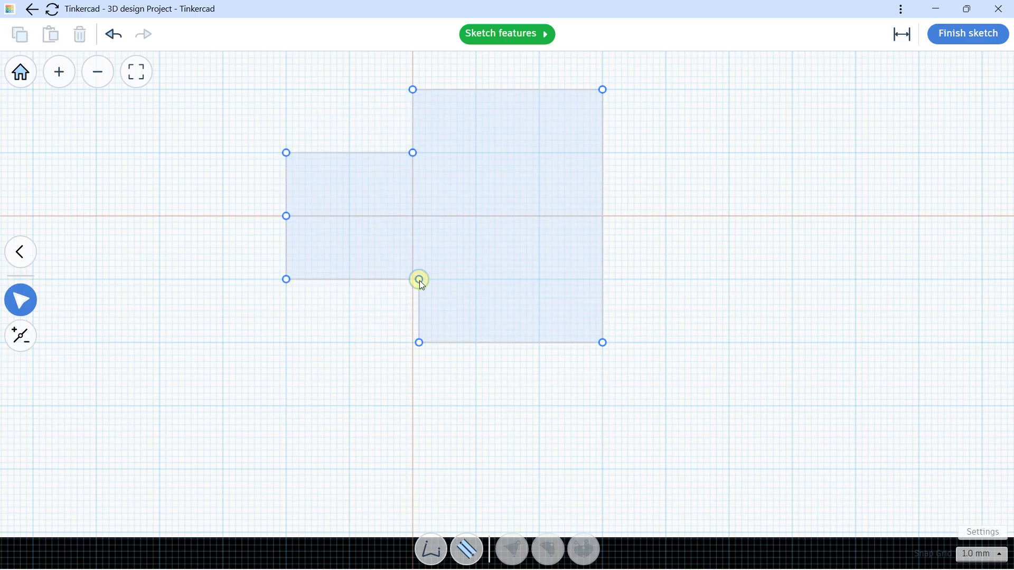
pyautogui.moveTo(419, 279); pyautogui.dragTo(413, 279)
pyautogui.moveTo(419, 342); pyautogui.dragTo(413, 343)
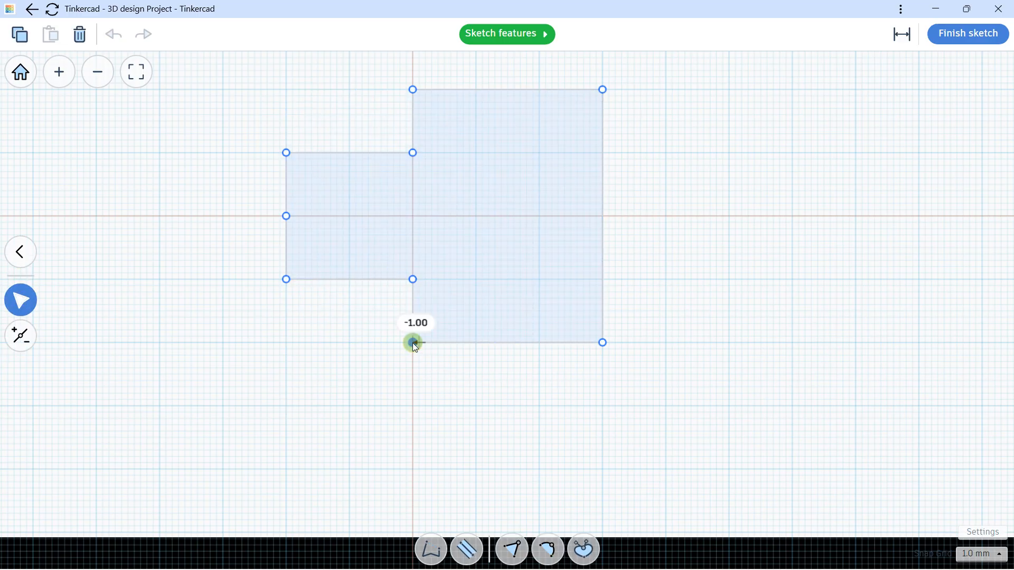
# Step: Remove the surplus middle point from the left edge of the new outline's tab
pyautogui.click(33, 333)
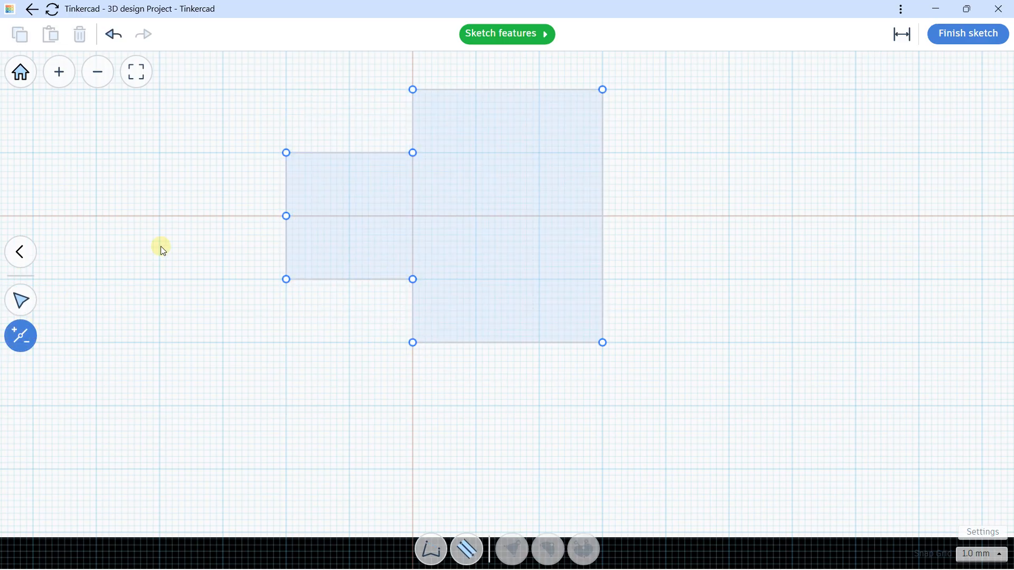
pyautogui.click(286, 216)
pyautogui.scroll(-5, 291, 206)
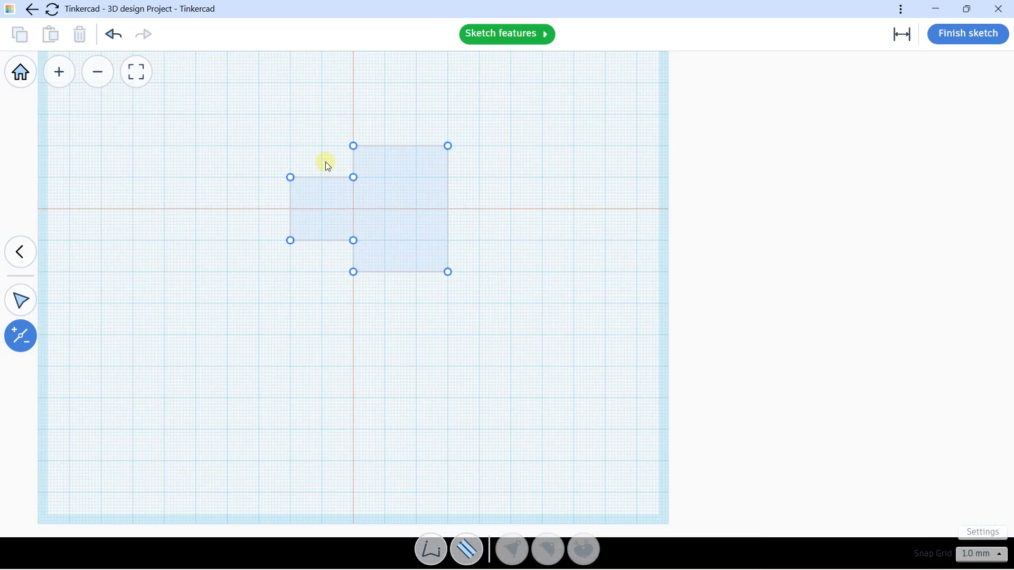
pyautogui.scroll(4, 325, 162)
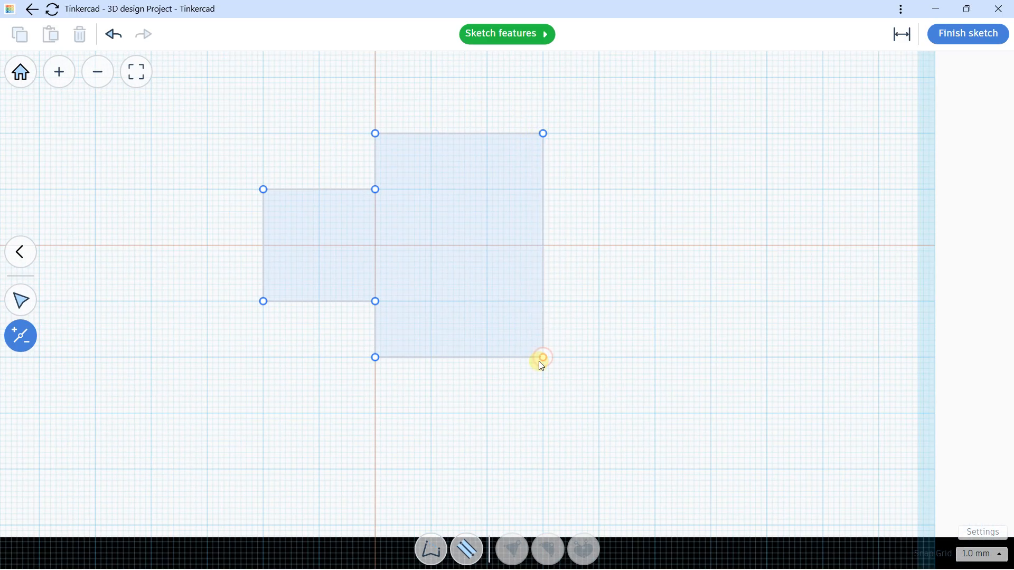
# Step: Turn the filled outline into a 2.0-wide wall by enabling its width, and set the wall's alignment to Outside
pyautogui.click(457, 550)
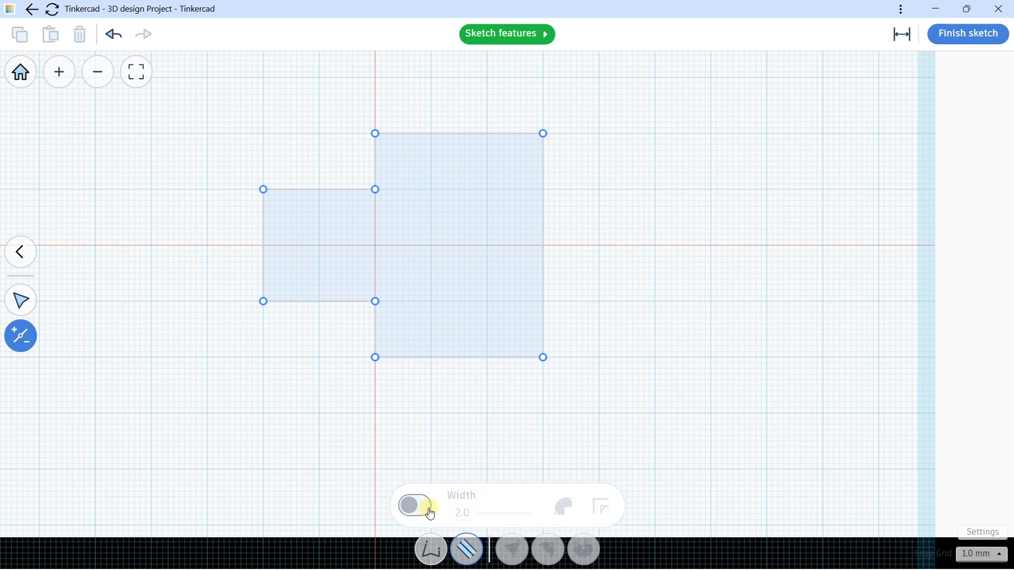
pyautogui.click(429, 511)
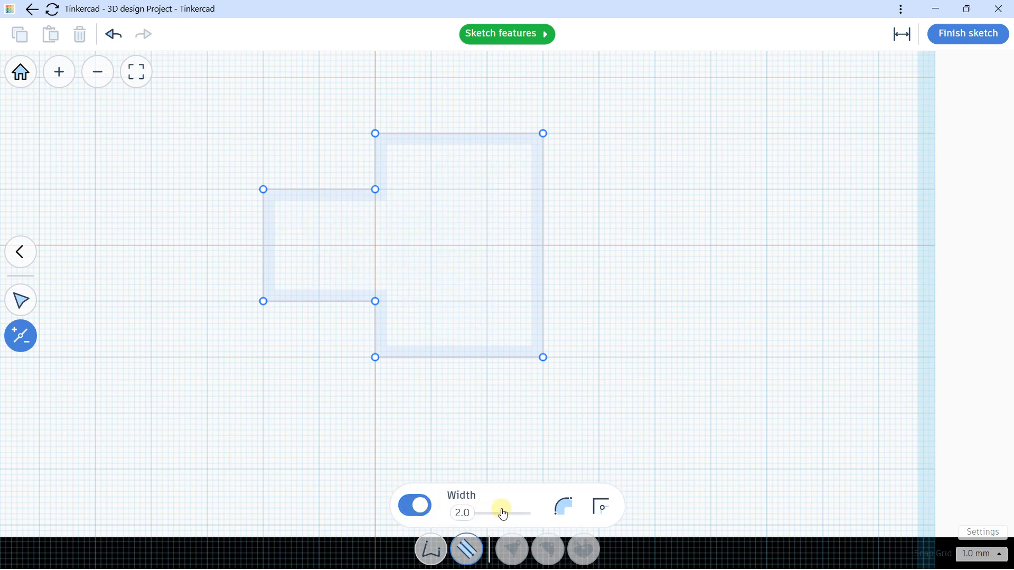
pyautogui.scroll(6, 501, 282)
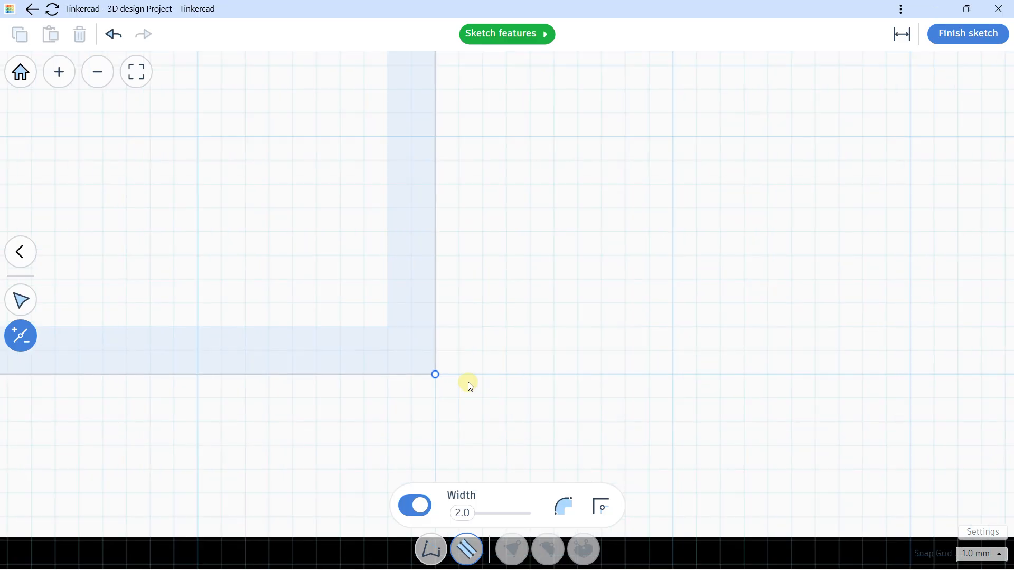
pyautogui.click(569, 504)
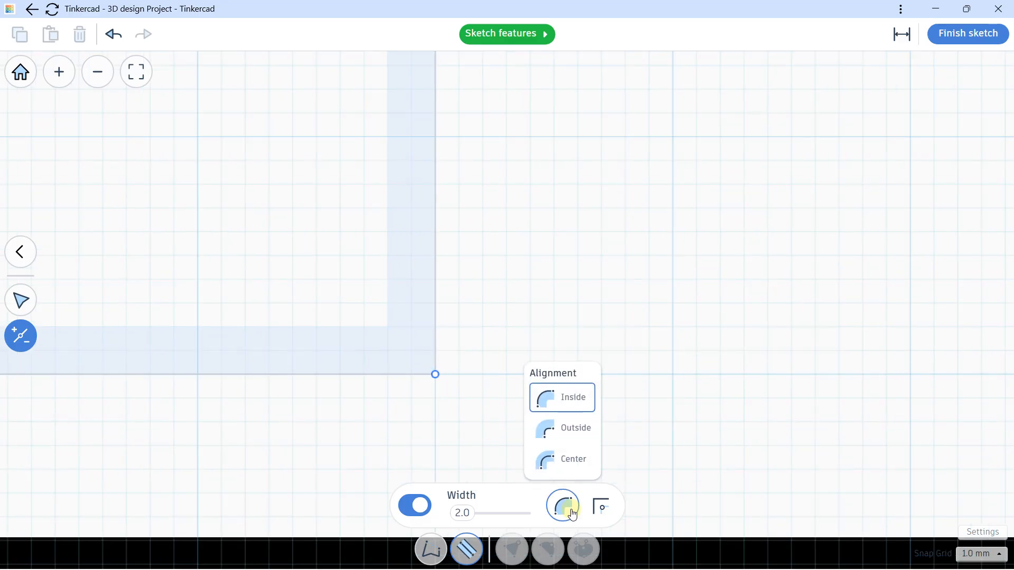
pyautogui.click(559, 426)
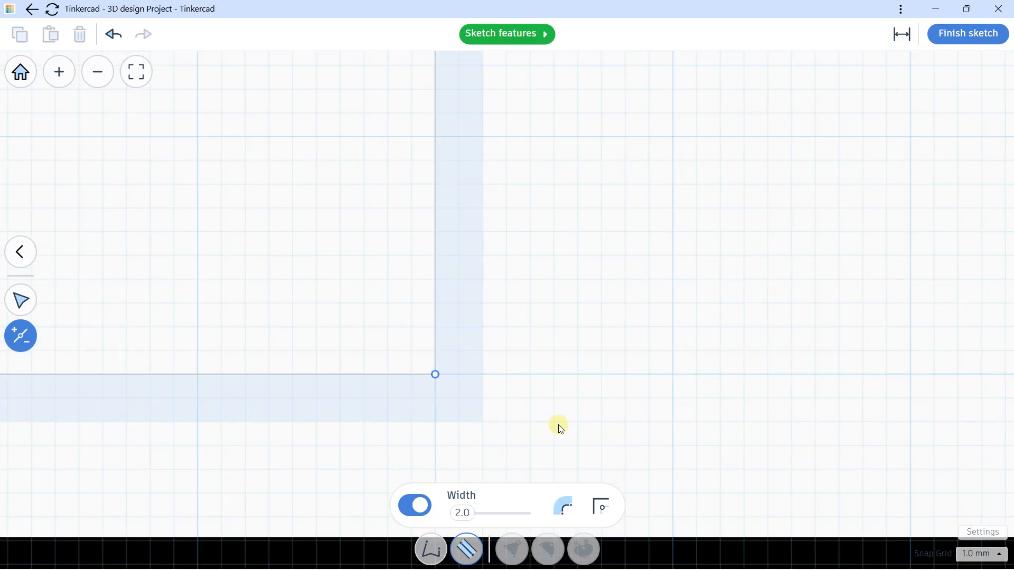
# Step: Try centring the wall's thickness on the outline, and set its alignment to the inside
pyautogui.click(564, 507)
pyautogui.click(568, 468)
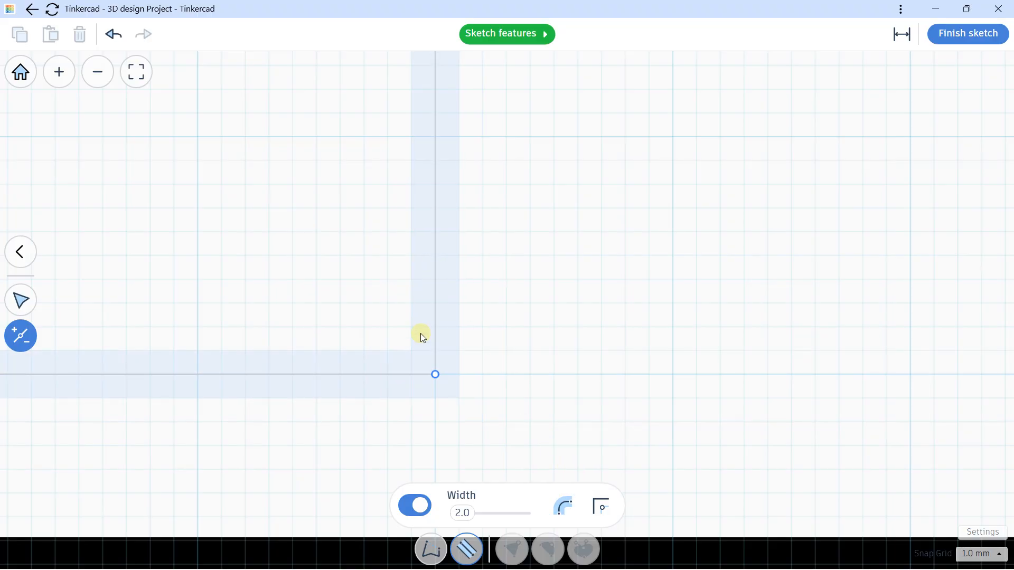
pyautogui.click(564, 431)
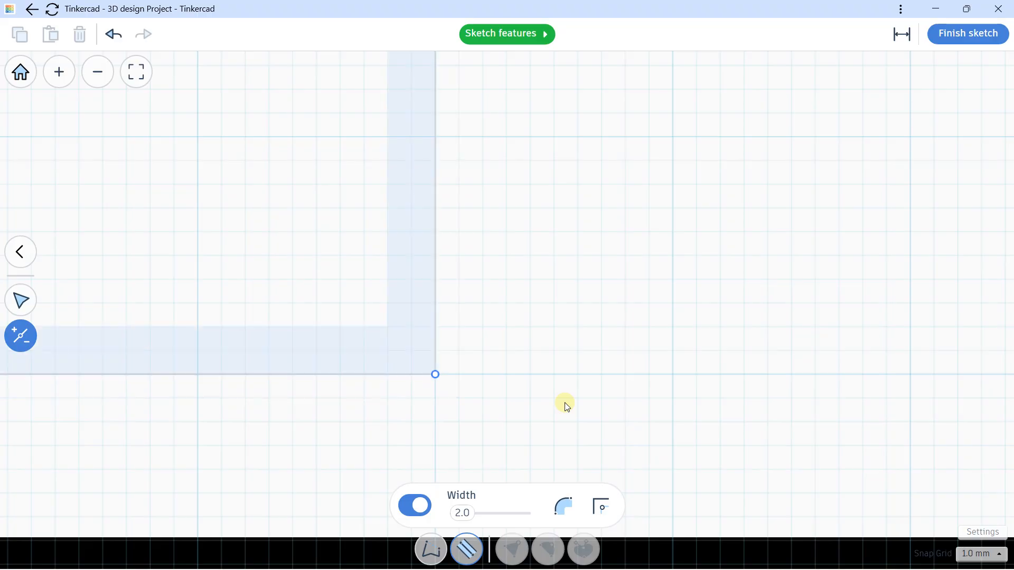
# Step: Try the Round and Bevel joins on the wall's corners, and return the join to Sharp
pyautogui.click(601, 506)
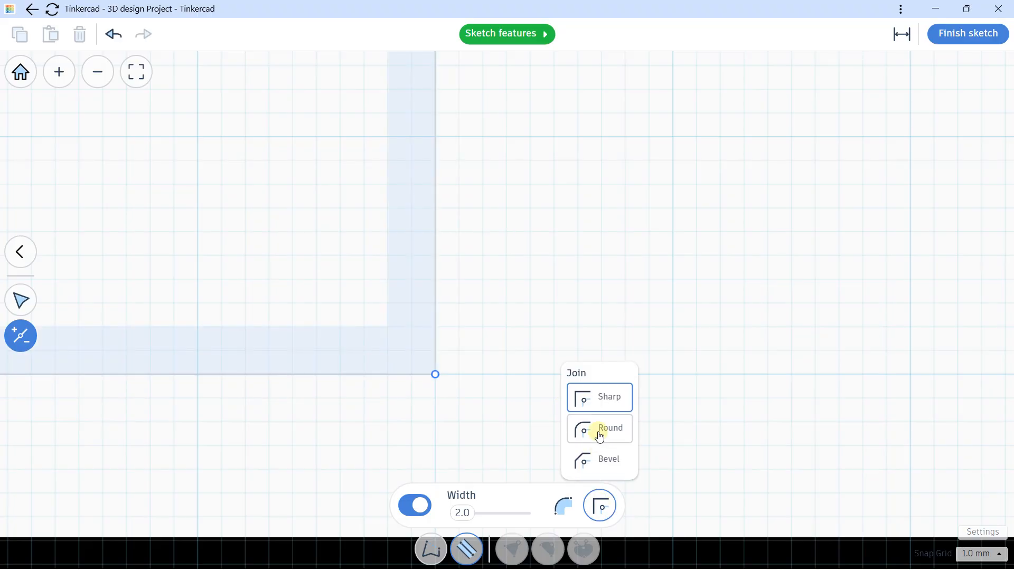
pyautogui.click(599, 432)
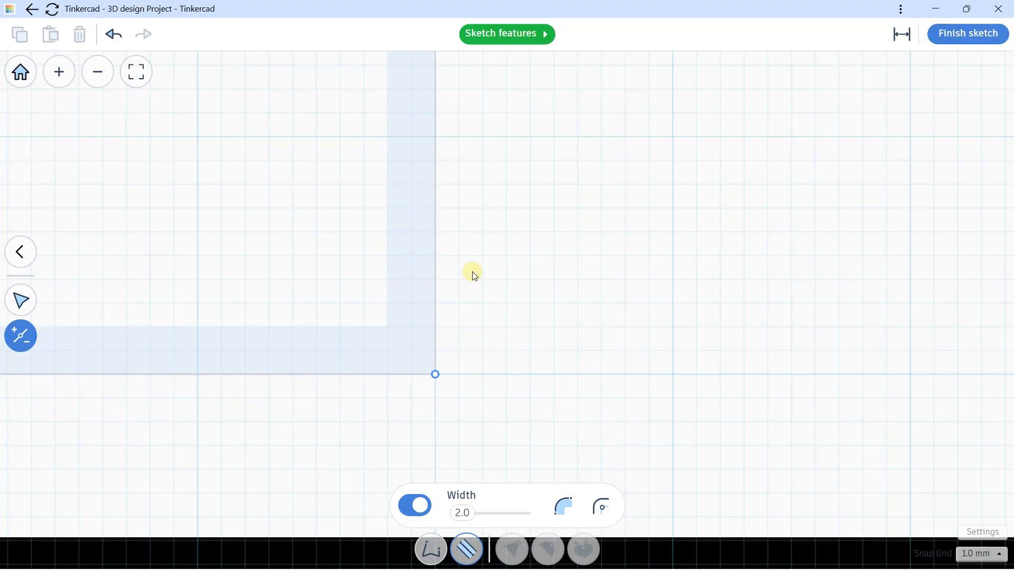
pyautogui.click(590, 507)
pyautogui.click(600, 460)
pyautogui.scroll(-3, 501, 342)
pyautogui.scroll(-2, 501, 342)
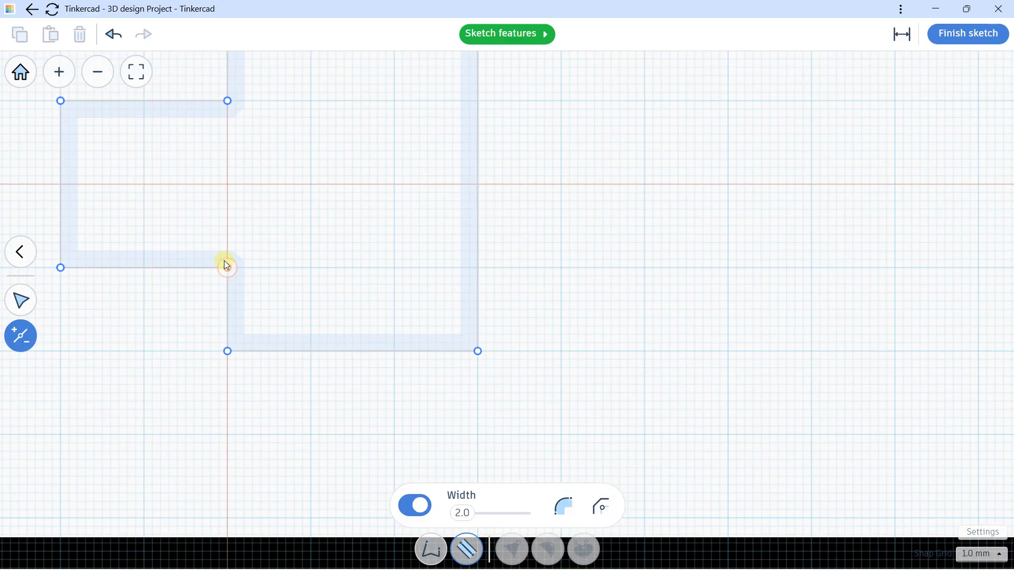
pyautogui.scroll(4, 224, 261)
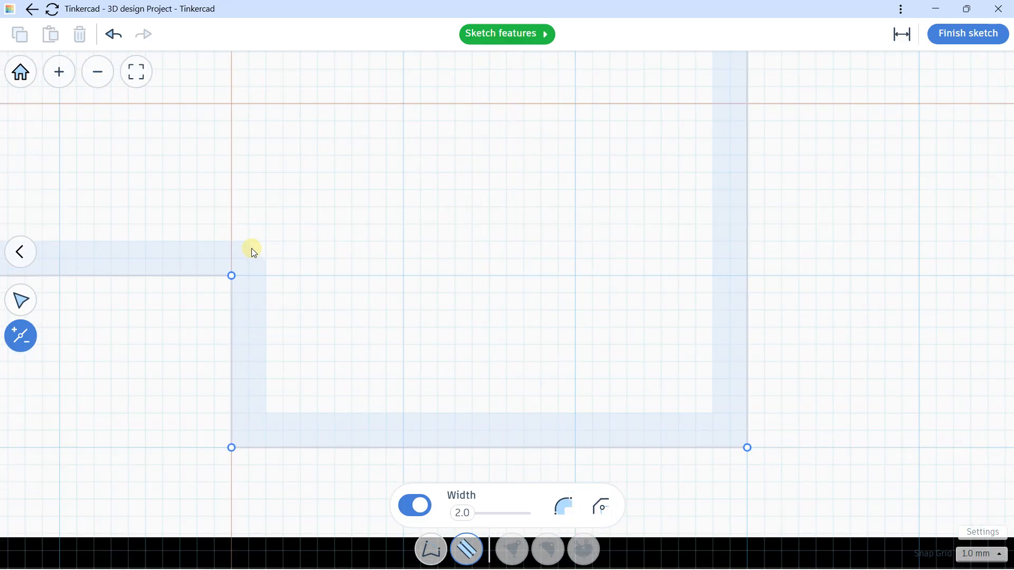
pyautogui.click(591, 507)
pyautogui.click(599, 397)
# Step: Set the wall's width to 4 and finish the sketch
pyautogui.scroll(-4, 572, 268)
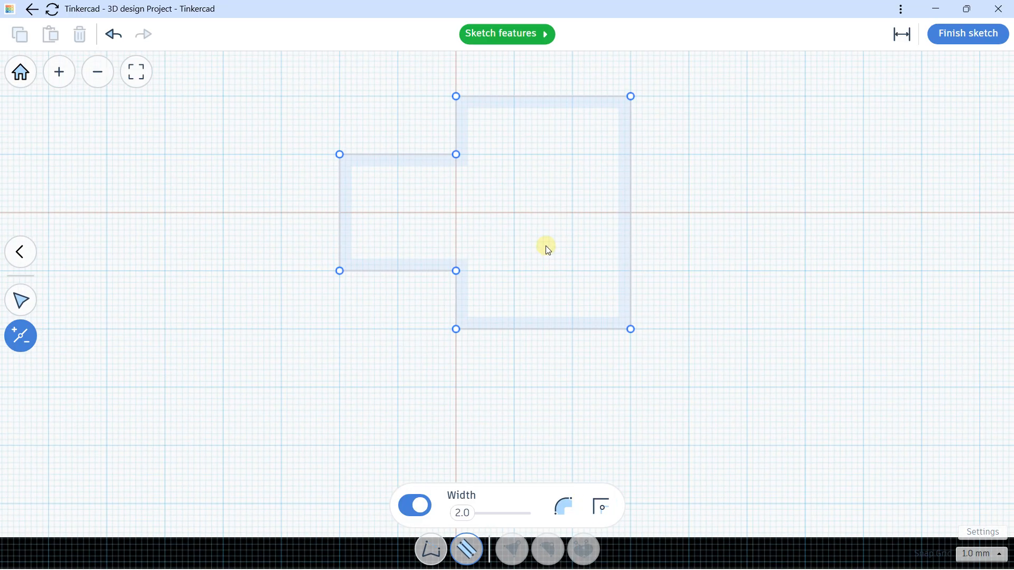
pyautogui.moveTo(546, 245); pyautogui.dragTo(462, 279, button='middle')
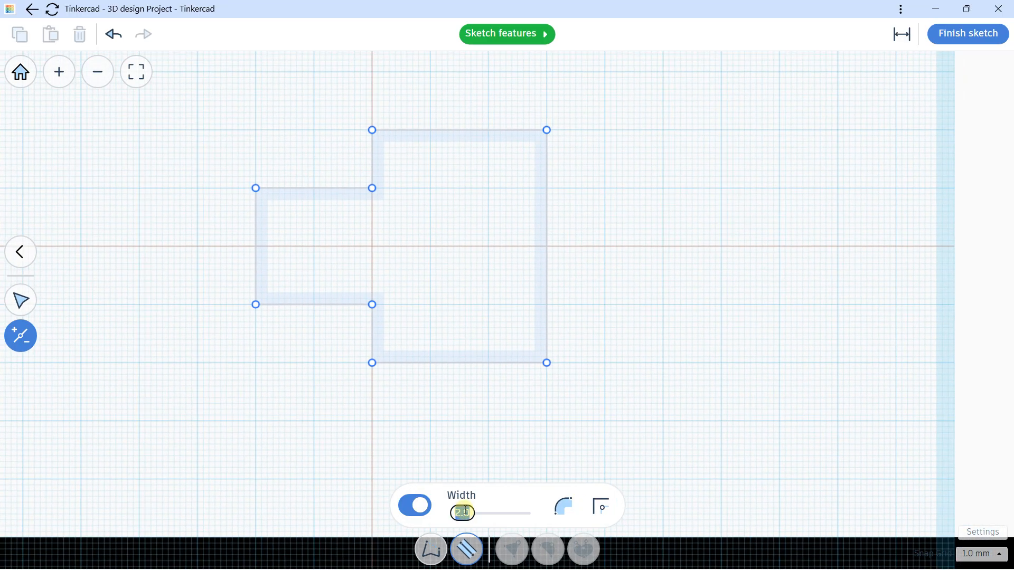
pyautogui.write('4')
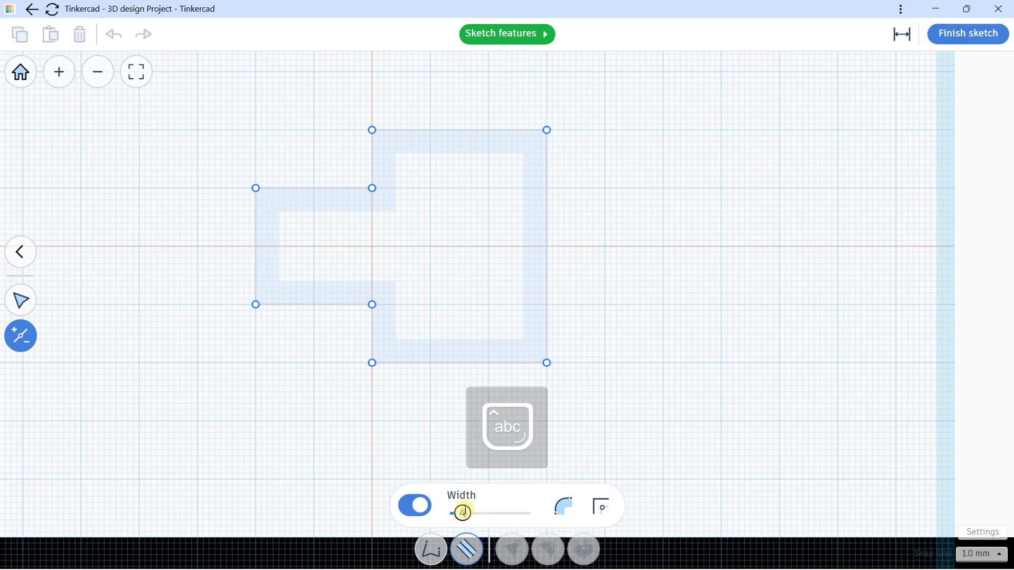
pyautogui.click(961, 42)
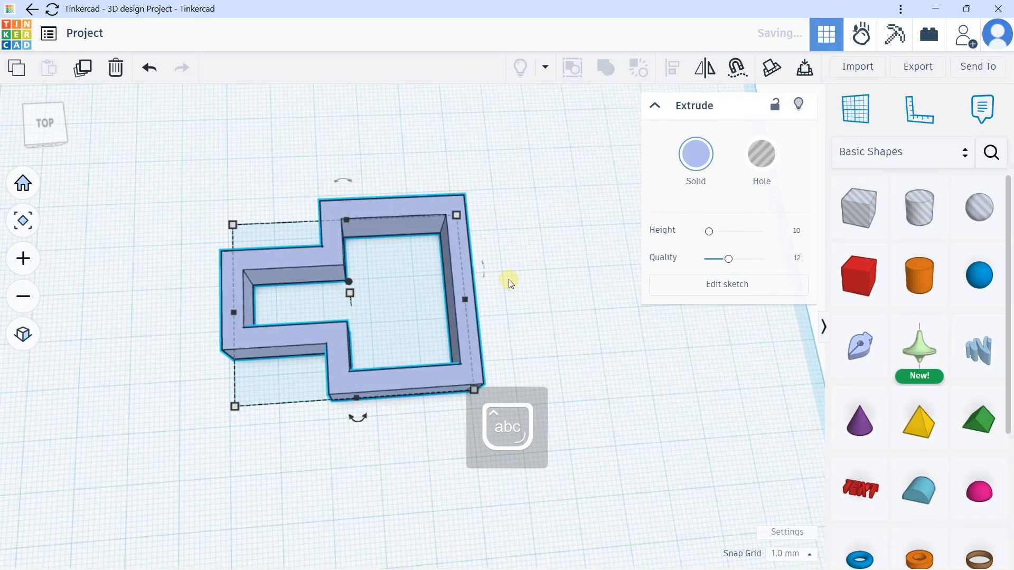
# Step: Lower the extruded wall's height to about 8.71, and view the shape from several angles
pyautogui.moveTo(509, 301); pyautogui.dragTo(496, 259, button='right')
pyautogui.moveTo(715, 235); pyautogui.dragTo(707, 231)
pyautogui.click(573, 210)
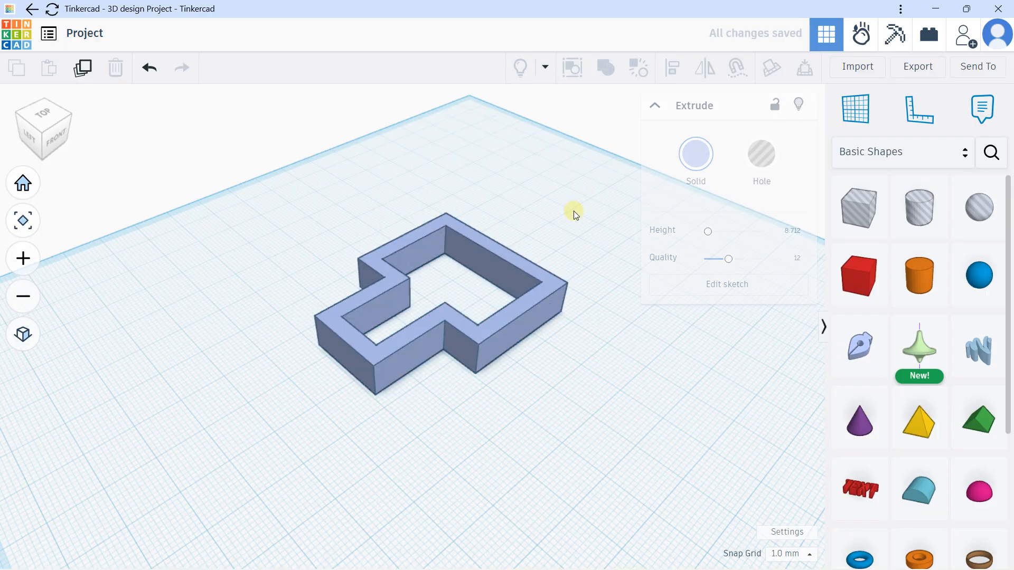
pyautogui.moveTo(574, 210); pyautogui.dragTo(507, 276, button='right')
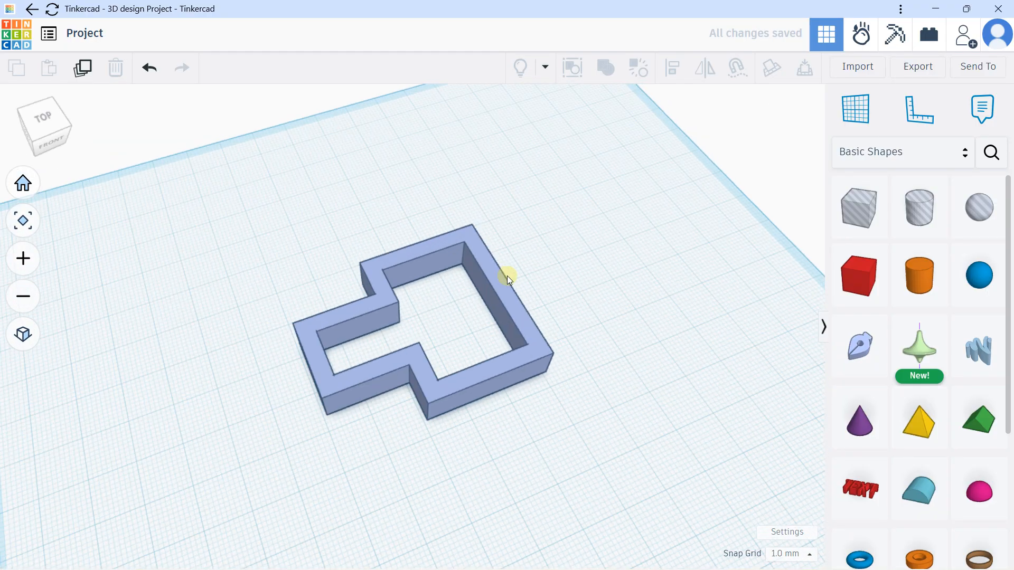
# Step: Delete the extruded wall and start a new Extrude sketch on the workplane with the Bézier curve tool
pyautogui.click(506, 284)
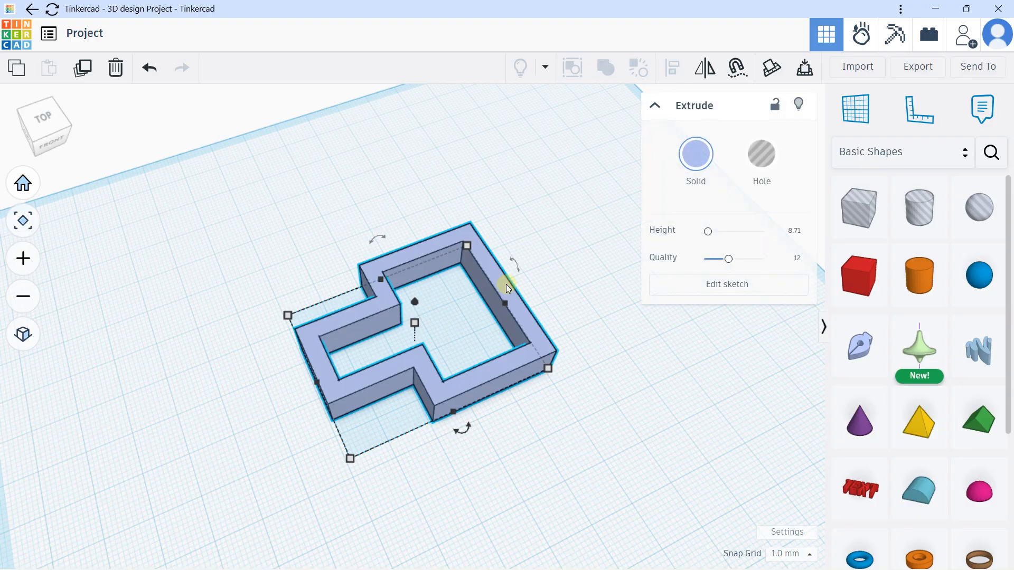
pyautogui.press('Delete')
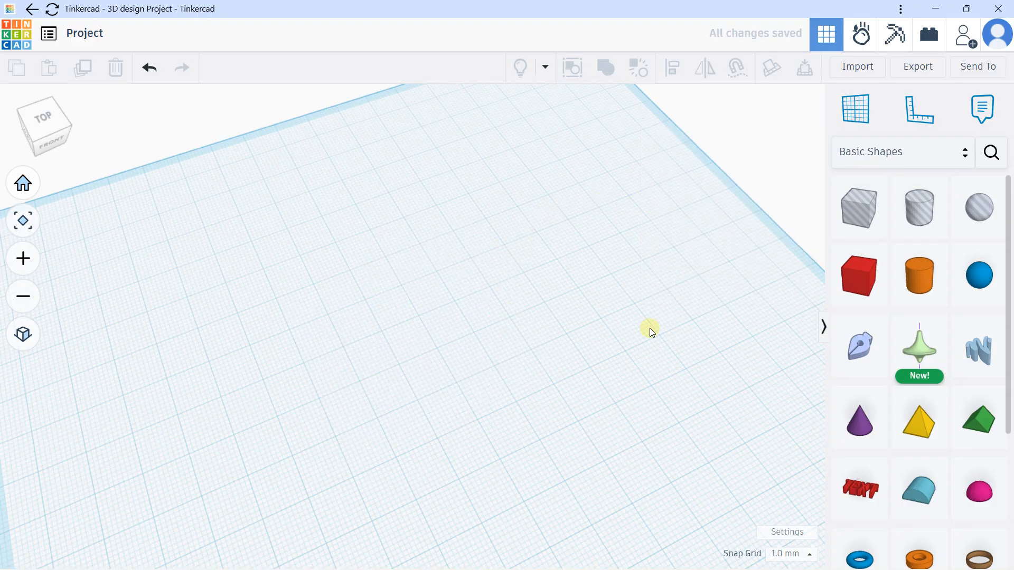
pyautogui.scroll(-5, 648, 329)
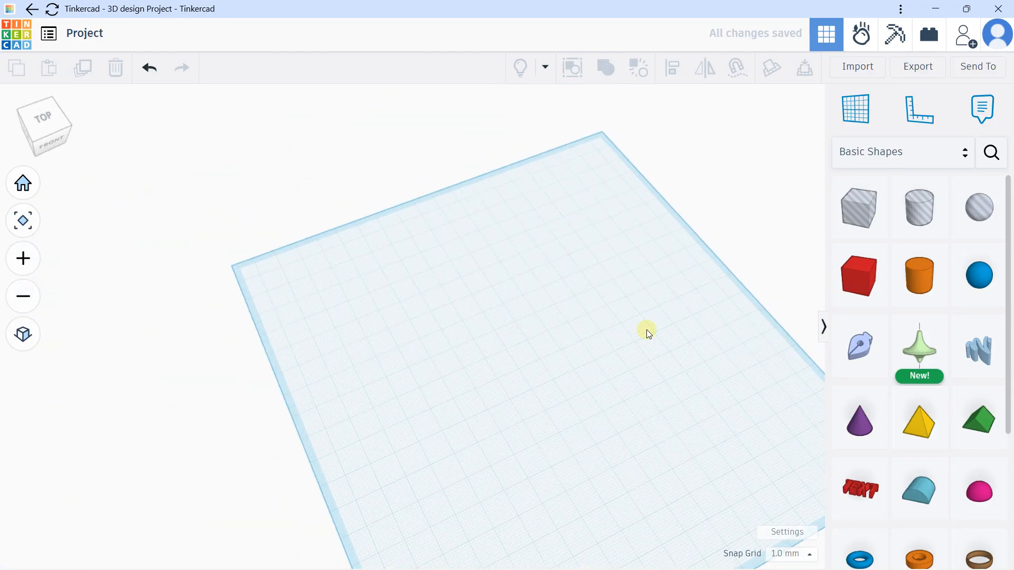
pyautogui.click(857, 342)
pyautogui.click(451, 248)
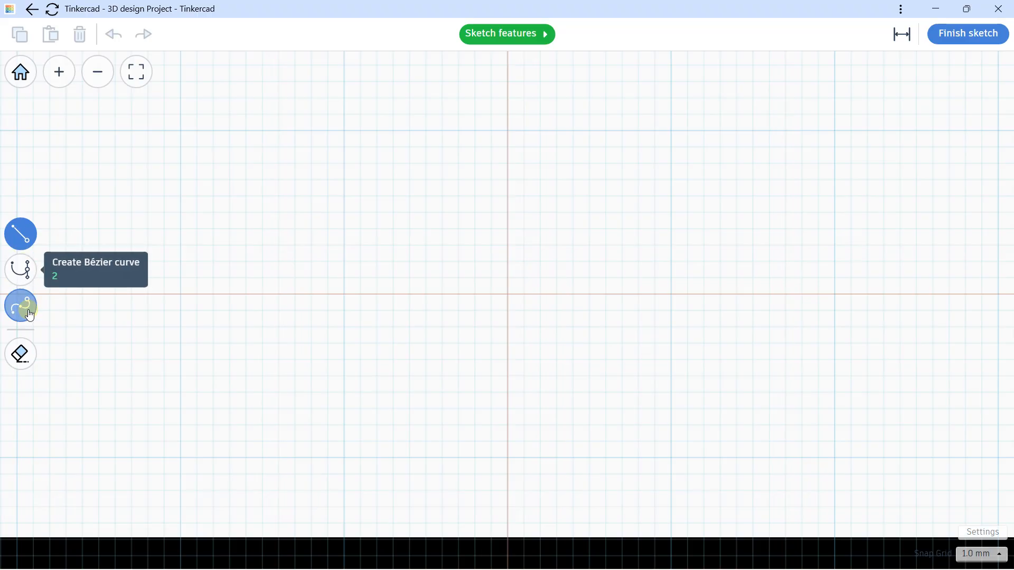
pyautogui.click(21, 269)
pyautogui.scroll(-3, 257, 262)
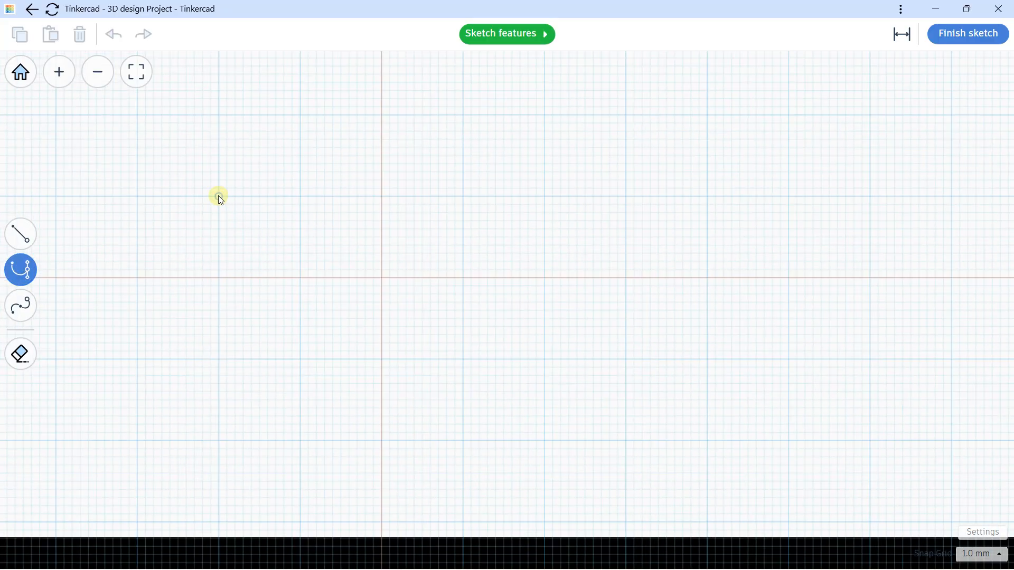
pyautogui.click(219, 197)
pyautogui.click(341, 131)
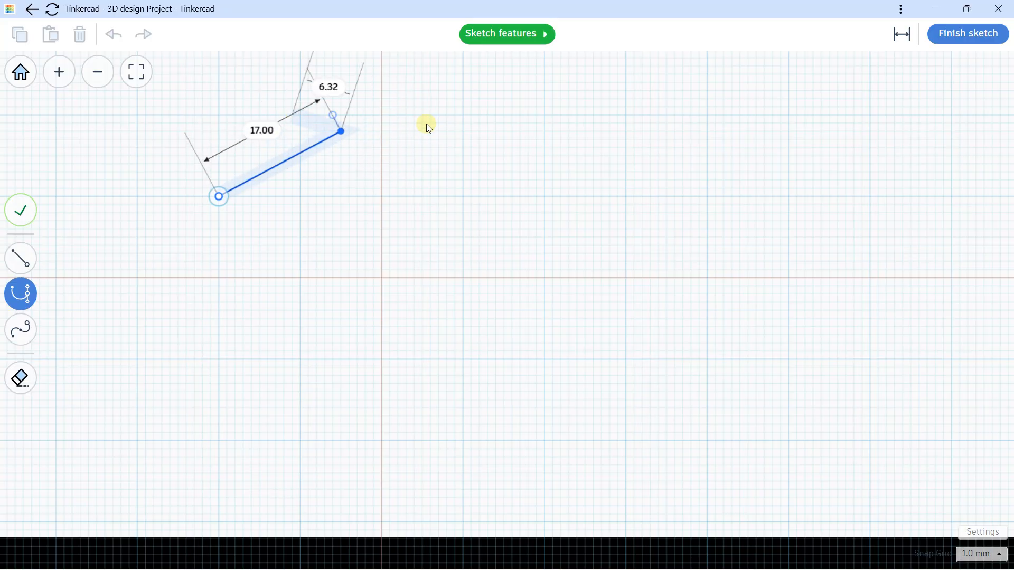
pyautogui.press('Escape')
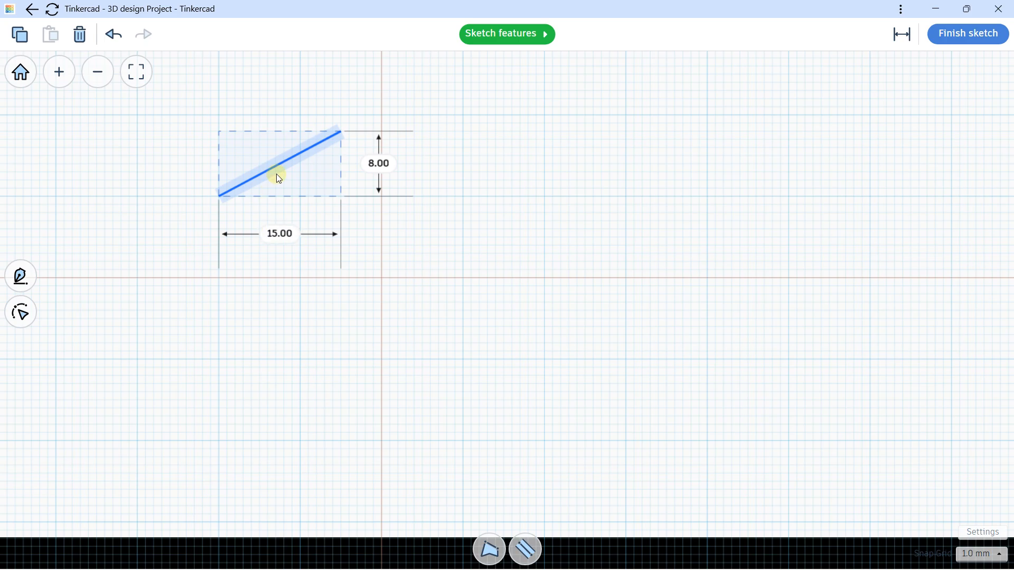
pyautogui.press('Delete')
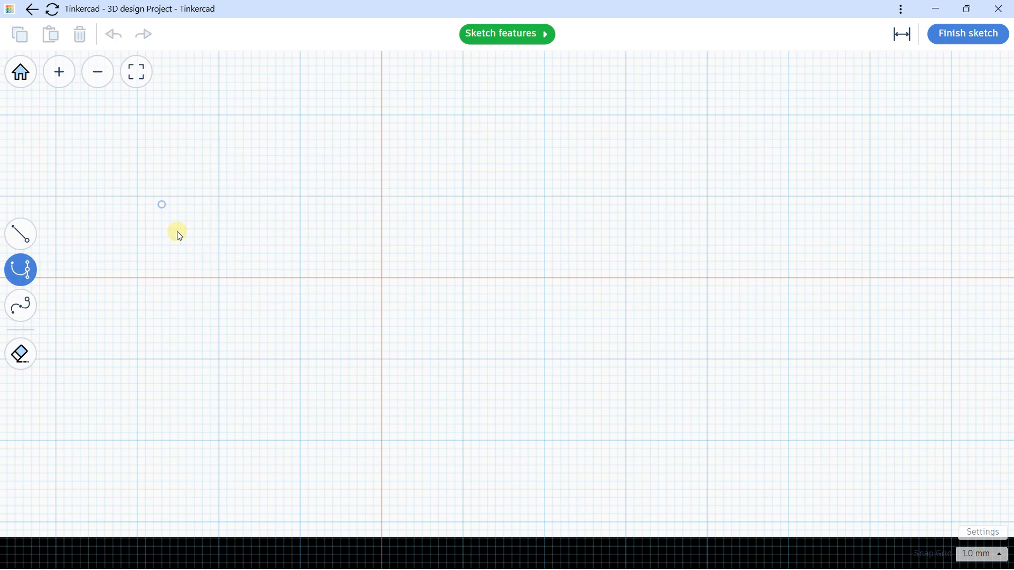
# Step: Draw a closed, wavy Bézier outline with several rounded lobes, about 121 mm wide and 68 mm high
pyautogui.click(187, 236)
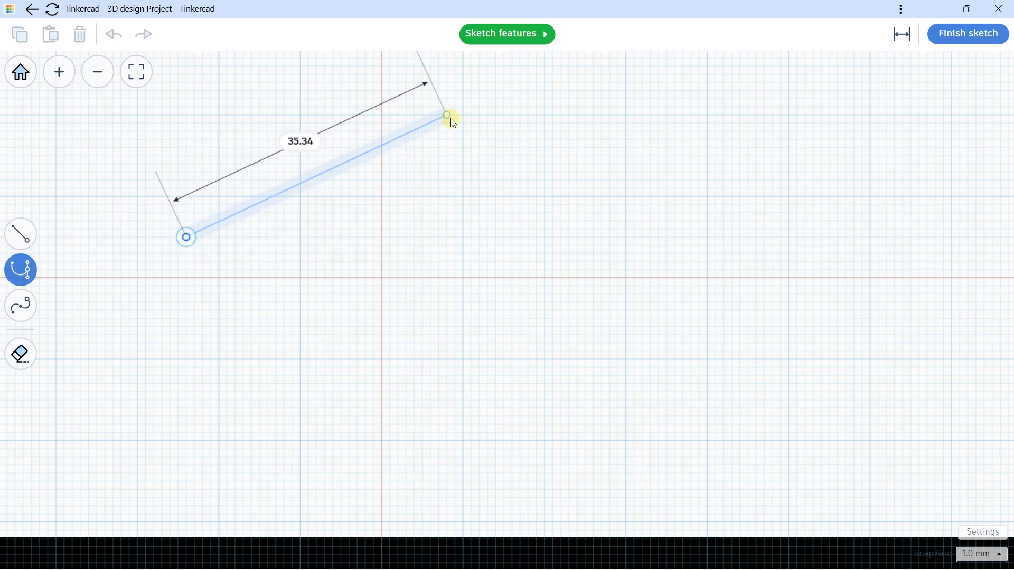
pyautogui.moveTo(483, 100); pyautogui.dragTo(559, 180)
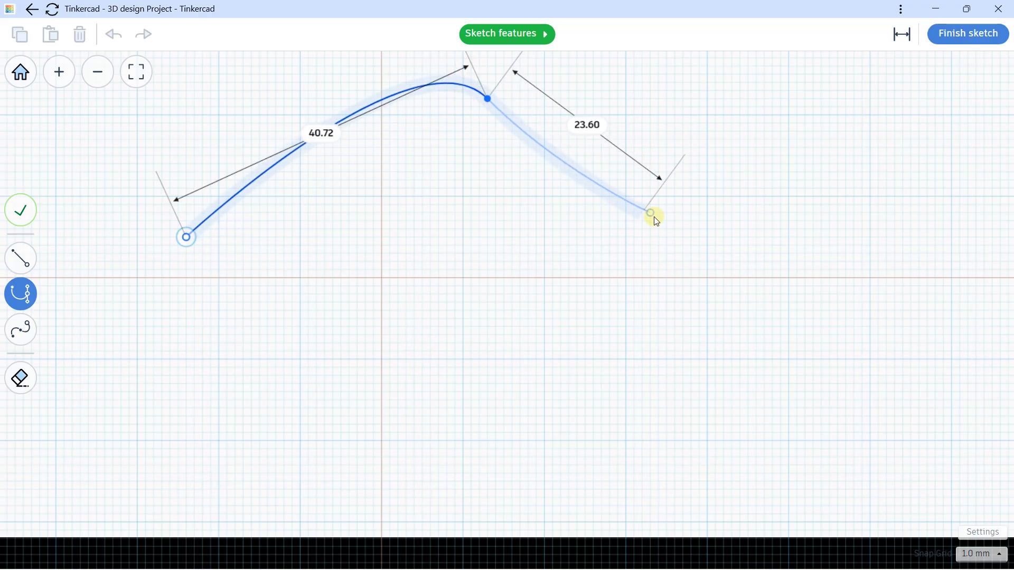
pyautogui.scroll(-2, 725, 220)
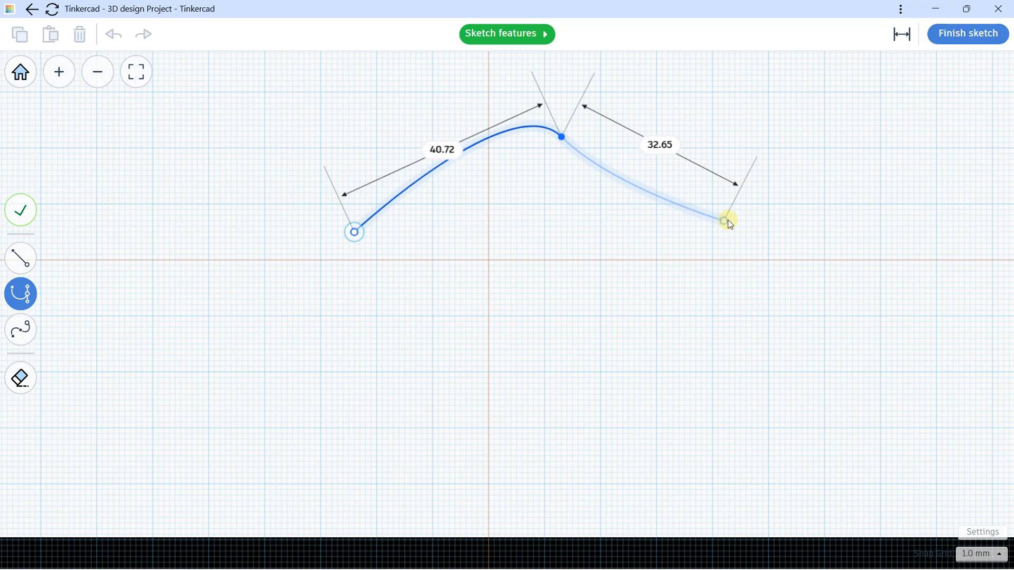
pyautogui.moveTo(736, 217); pyautogui.dragTo(813, 93)
pyautogui.moveTo(825, 139); pyautogui.dragTo(837, 178)
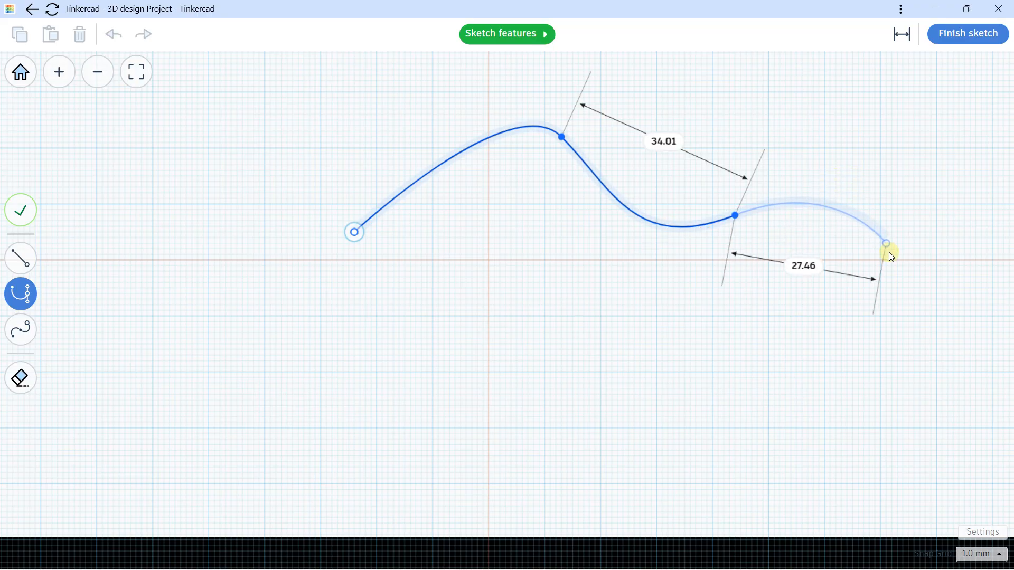
pyautogui.moveTo(871, 339); pyautogui.dragTo(770, 372)
pyautogui.moveTo(685, 411); pyautogui.dragTo(803, 480)
pyautogui.moveTo(556, 467); pyautogui.dragTo(509, 375)
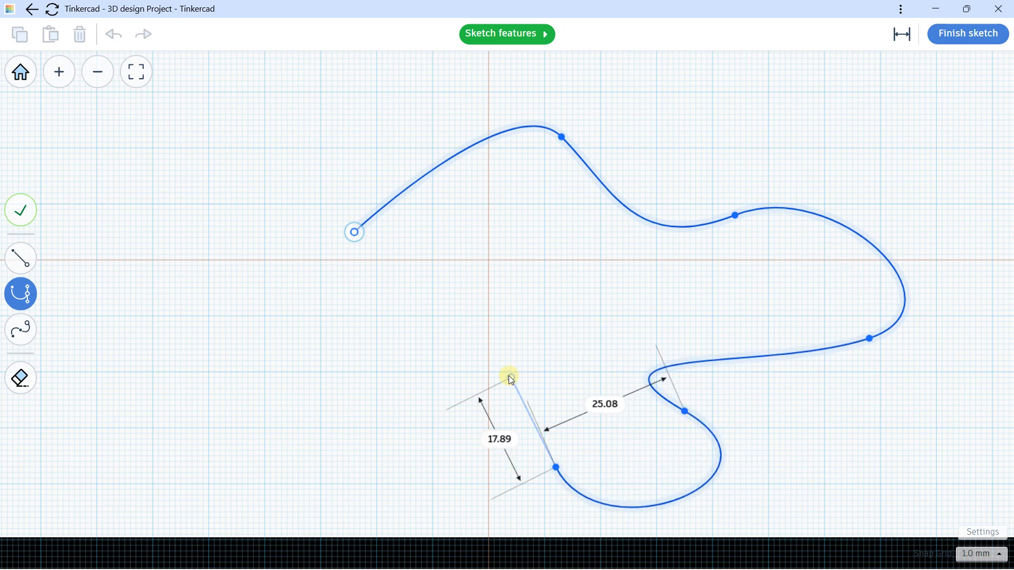
pyautogui.moveTo(421, 383); pyautogui.dragTo(316, 477)
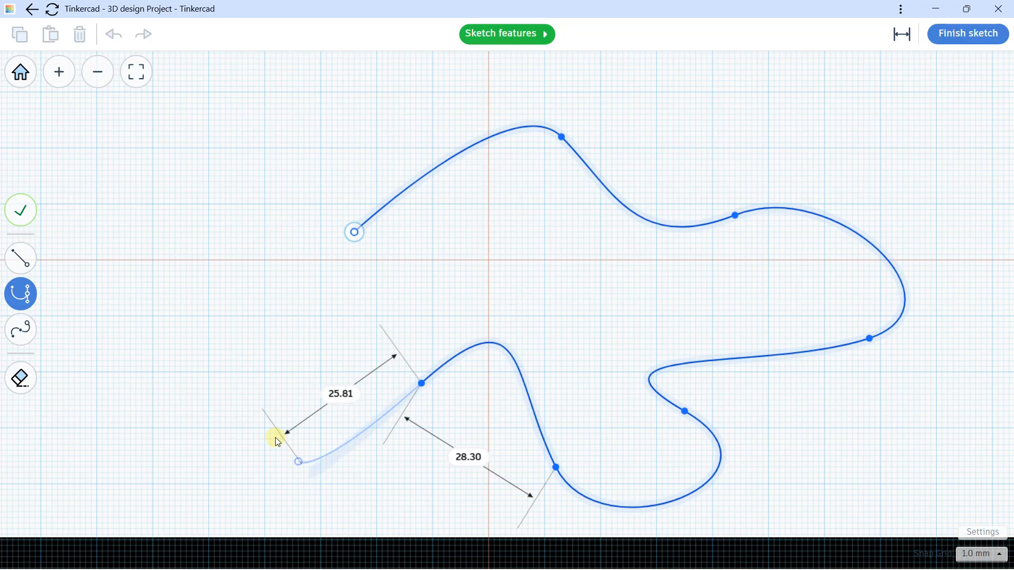
pyautogui.moveTo(265, 405); pyautogui.dragTo(369, 302)
pyautogui.moveTo(293, 294); pyautogui.dragTo(176, 305)
pyautogui.moveTo(354, 233); pyautogui.dragTo(468, 204)
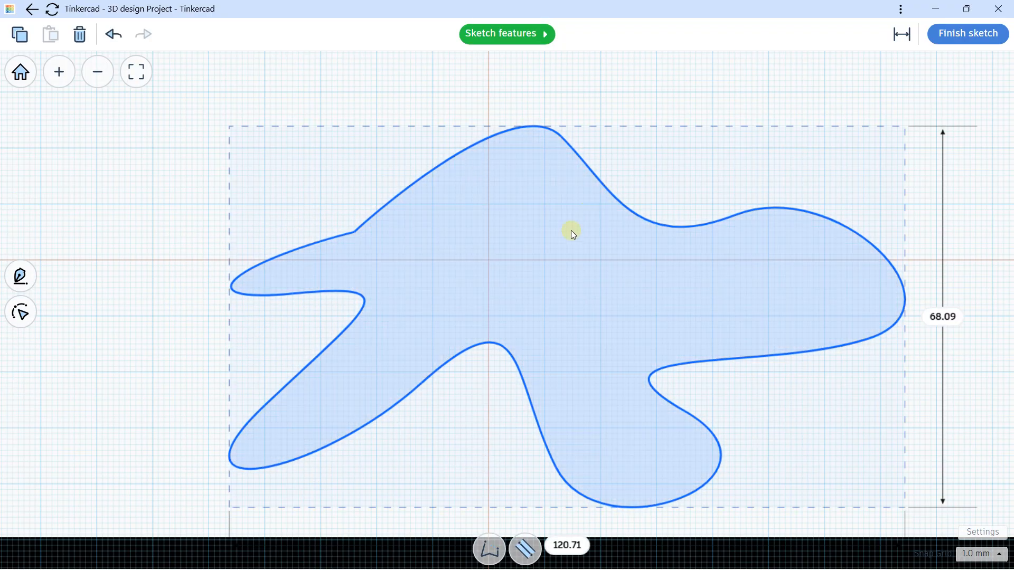
# Step: Draw a second closed outline with smooth curves, about 62 mm wide and 44 mm high, above and left of the large shape
pyautogui.scroll(-2, 524, 196)
pyautogui.click(25, 315)
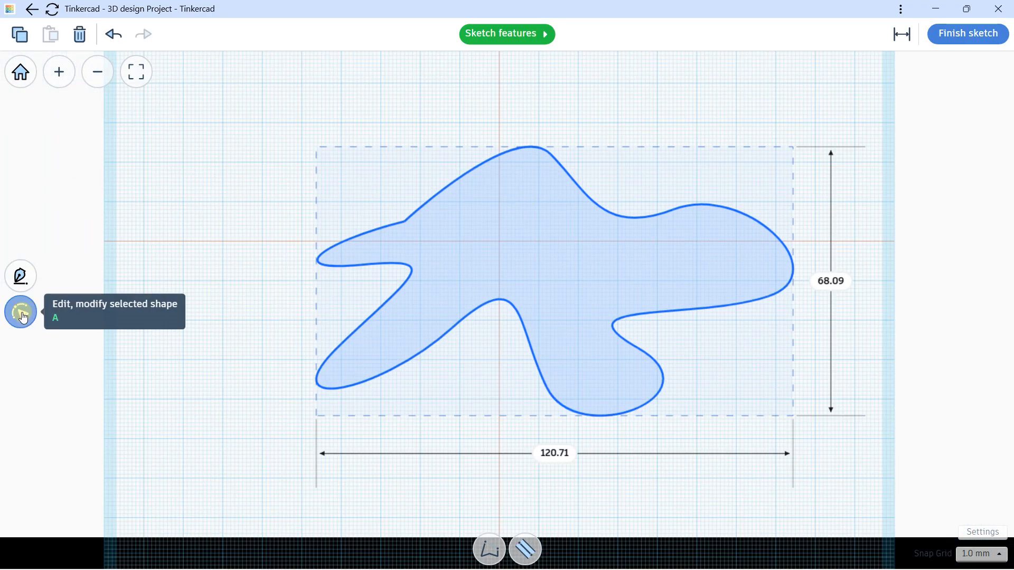
pyautogui.click(22, 285)
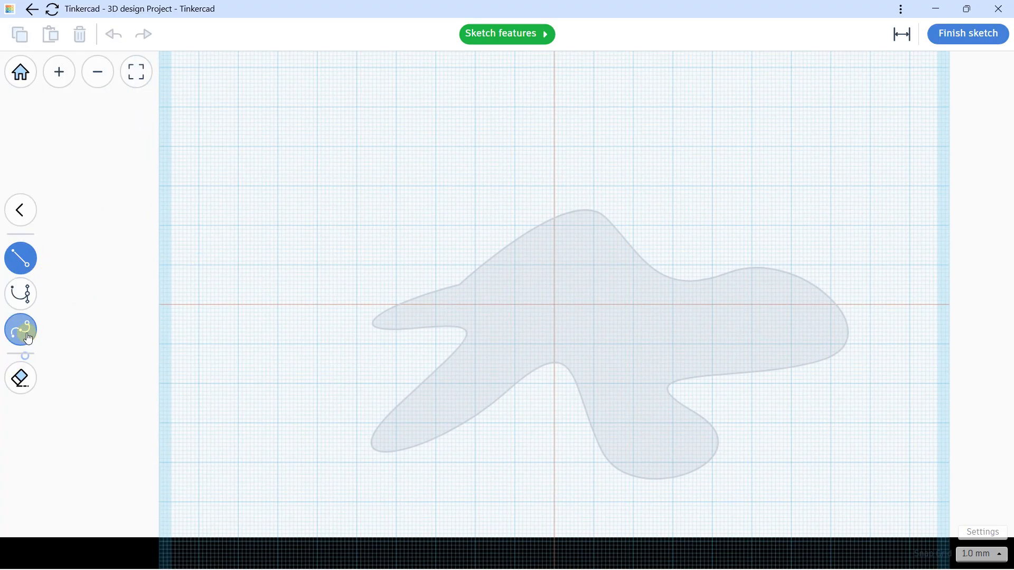
pyautogui.click(28, 338)
pyautogui.click(246, 206)
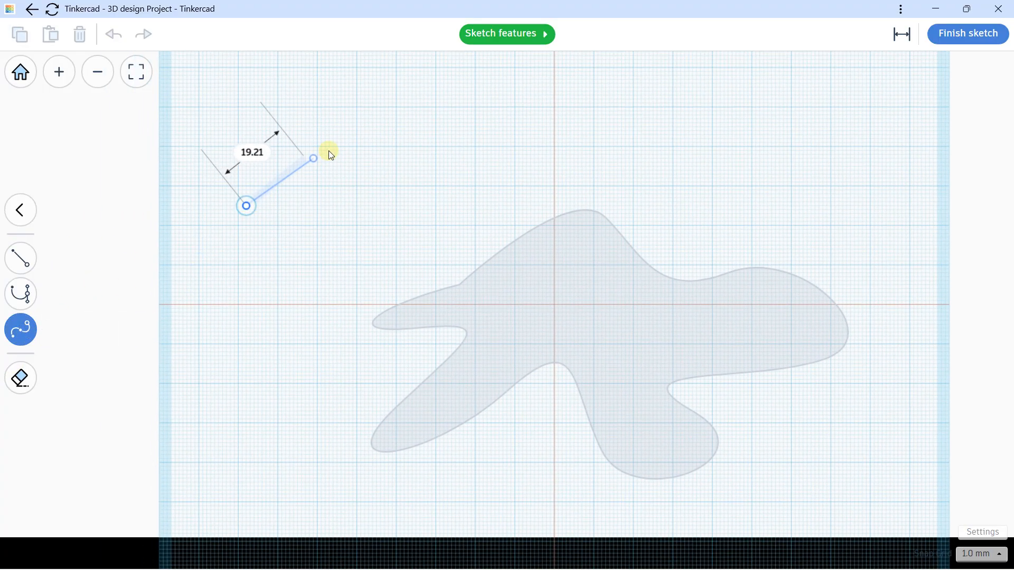
pyautogui.click(329, 151)
pyautogui.click(361, 186)
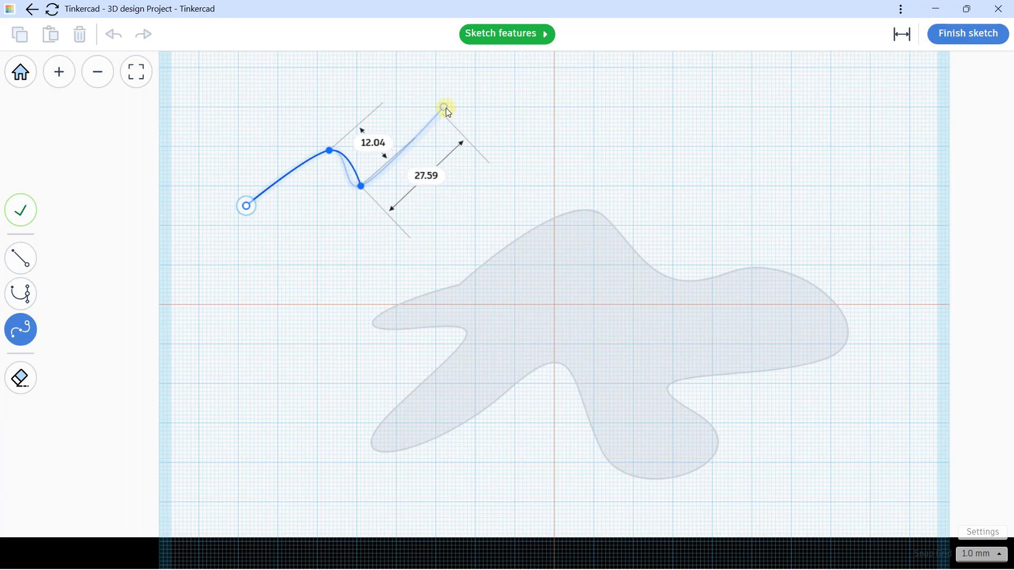
pyautogui.click(448, 107)
pyautogui.click(483, 146)
pyautogui.click(413, 214)
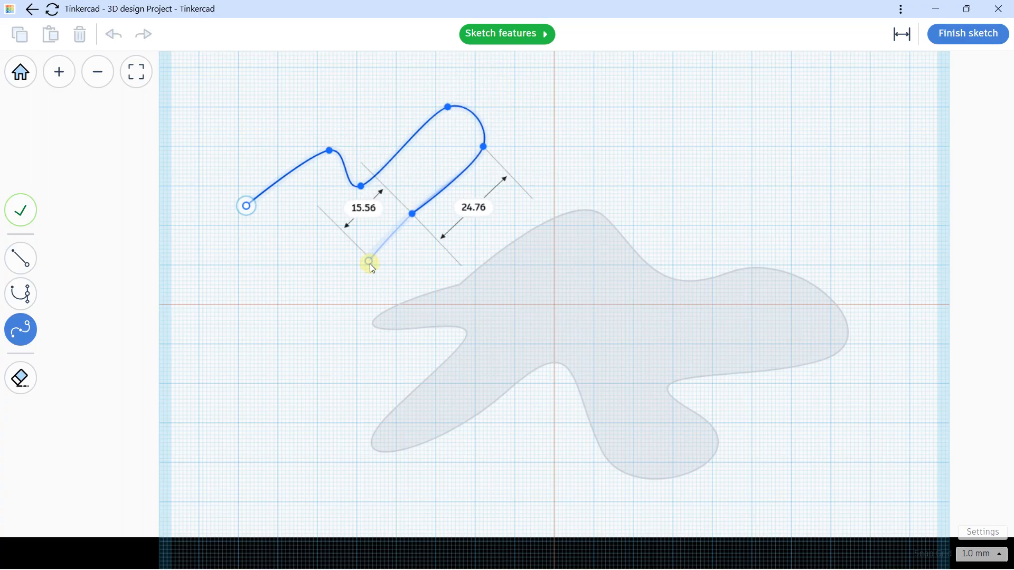
pyautogui.click(369, 264)
pyautogui.click(265, 271)
pyautogui.click(246, 206)
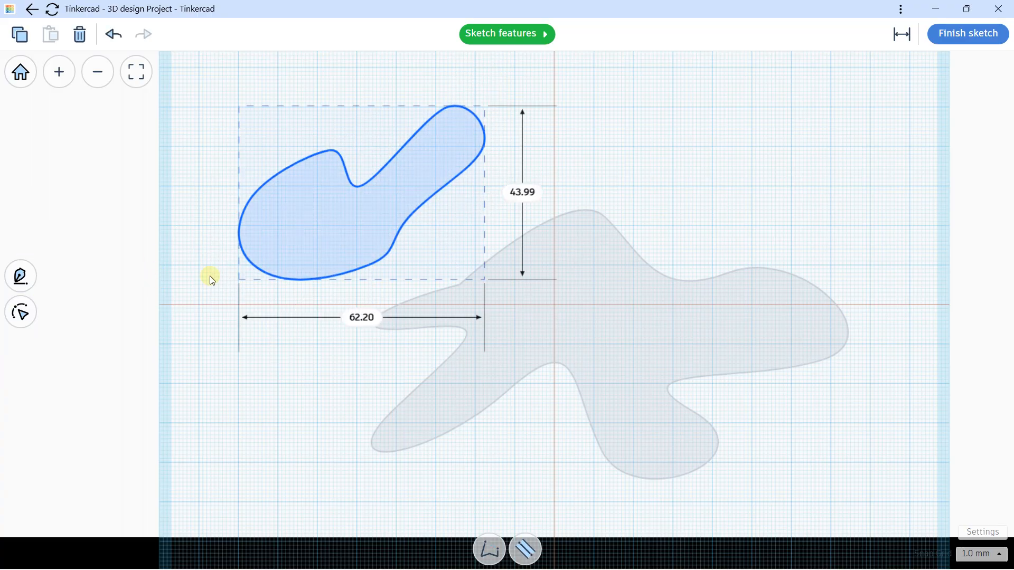
pyautogui.click(138, 253)
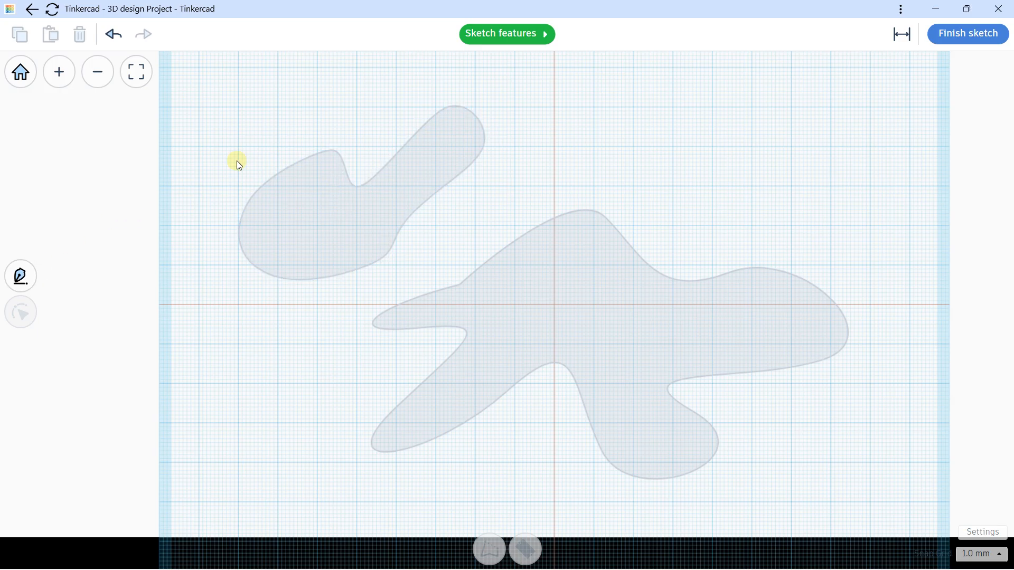
# Step: Draw a closed four-sided straight-line shape overlapping the smooth shape, with its first side about 31 mm long, and move it below that shape
pyautogui.click(15, 292)
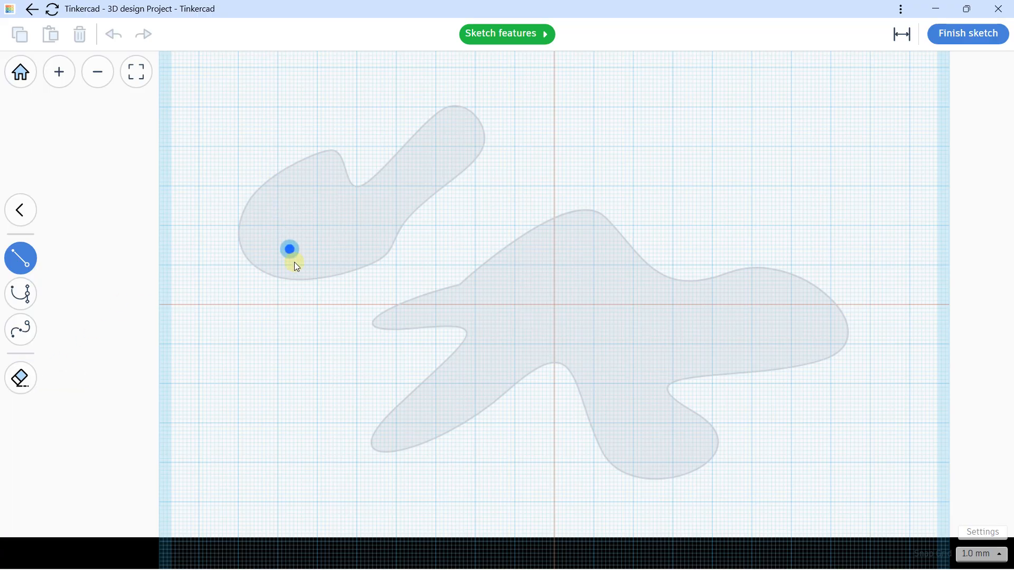
pyautogui.moveTo(264, 269)
pyautogui.mouseDown()
pyautogui.moveTo(244, 236)
pyautogui.moveTo(254, 165)
pyautogui.moveTo(198, 247)
pyautogui.mouseUp()
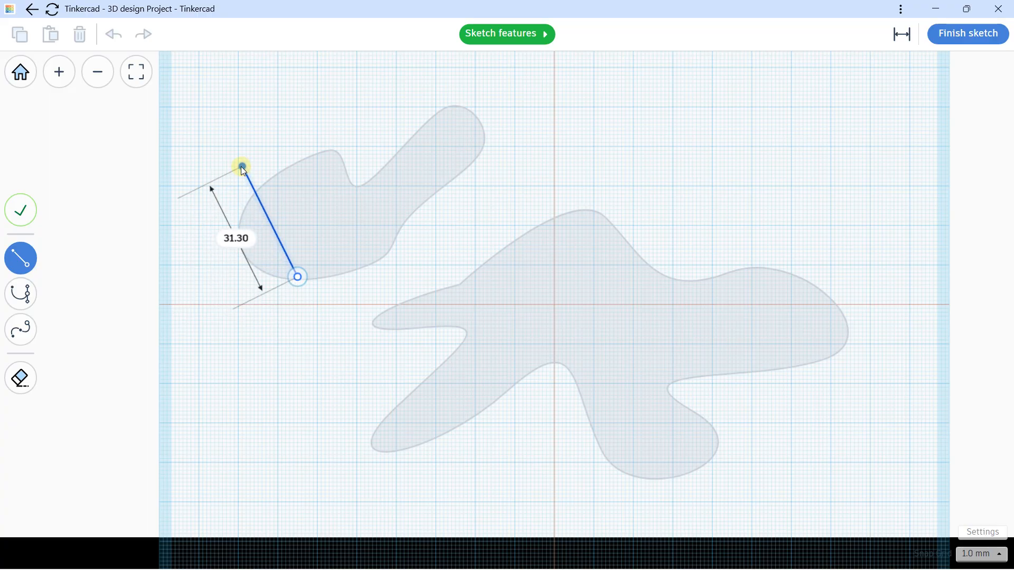
pyautogui.click(242, 165)
pyautogui.click(191, 280)
pyautogui.click(236, 303)
pyautogui.click(304, 278)
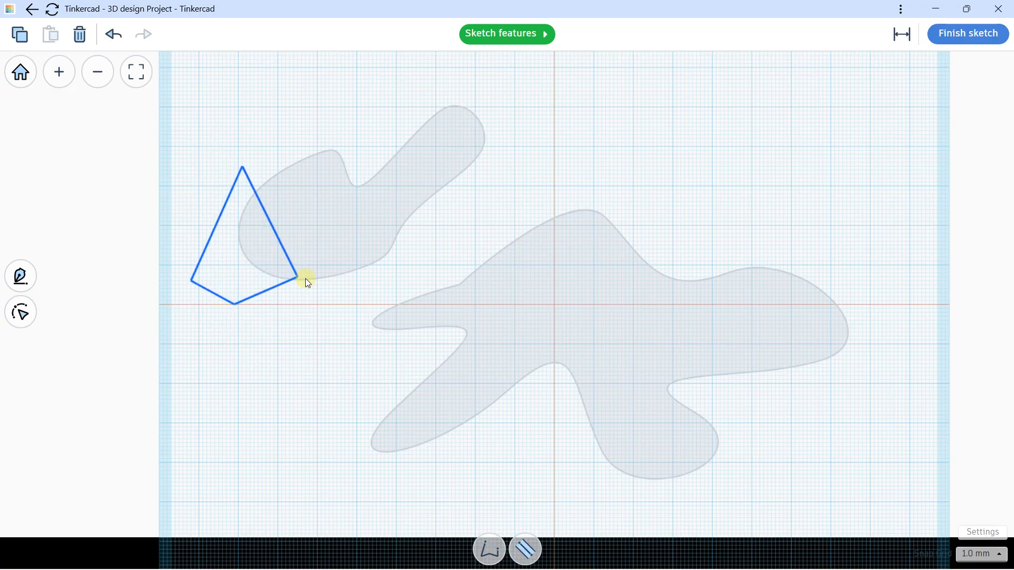
pyautogui.moveTo(265, 300); pyautogui.dragTo(255, 462)
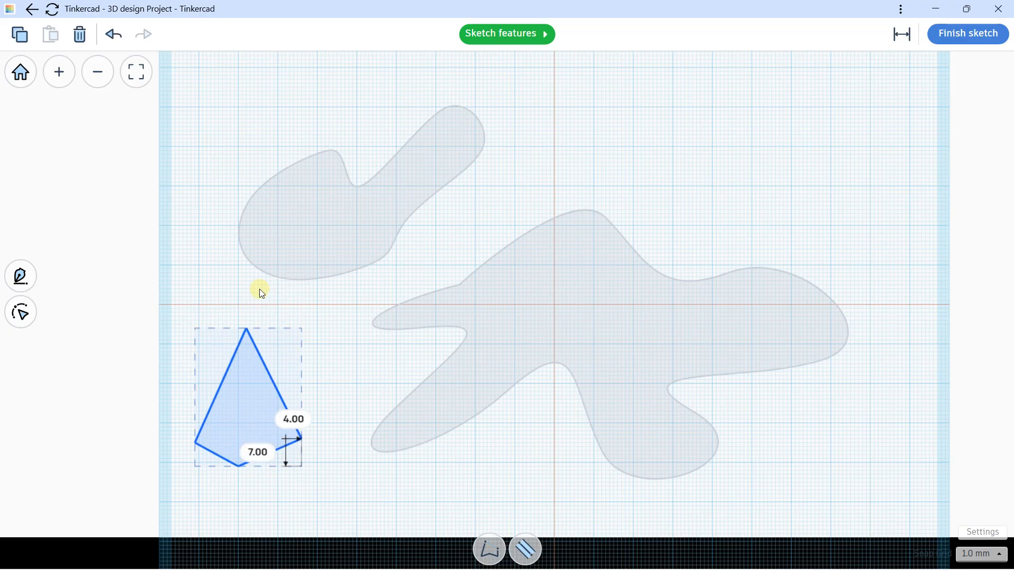
# Step: Delete the four-sided shape and the smaller smooth-curve shape, keeping only the large wavy outline
pyautogui.press('Delete')
pyautogui.click(311, 196)
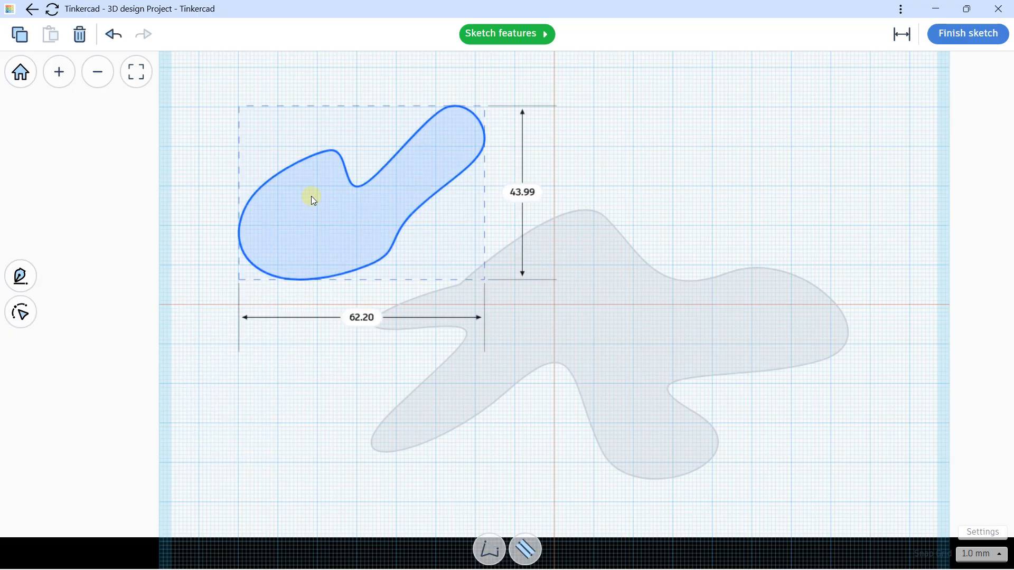
pyautogui.press('Delete')
# Step: Open the large outline for point editing and convert its point on the lower bulge to a sharp corner
pyautogui.moveTo(518, 259); pyautogui.dragTo(441, 200, button='middle')
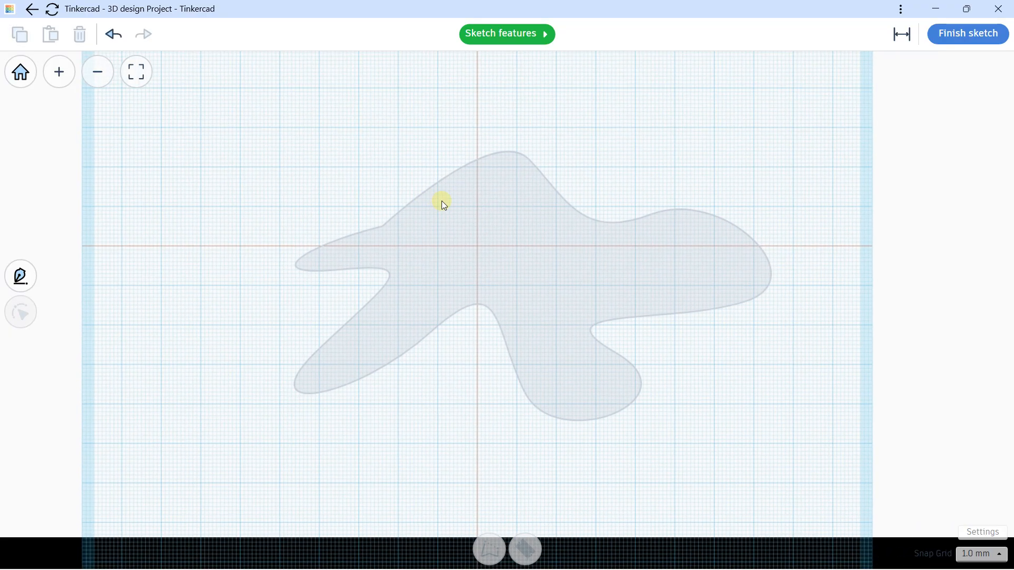
pyautogui.click(443, 181)
pyautogui.doubleClick(495, 317)
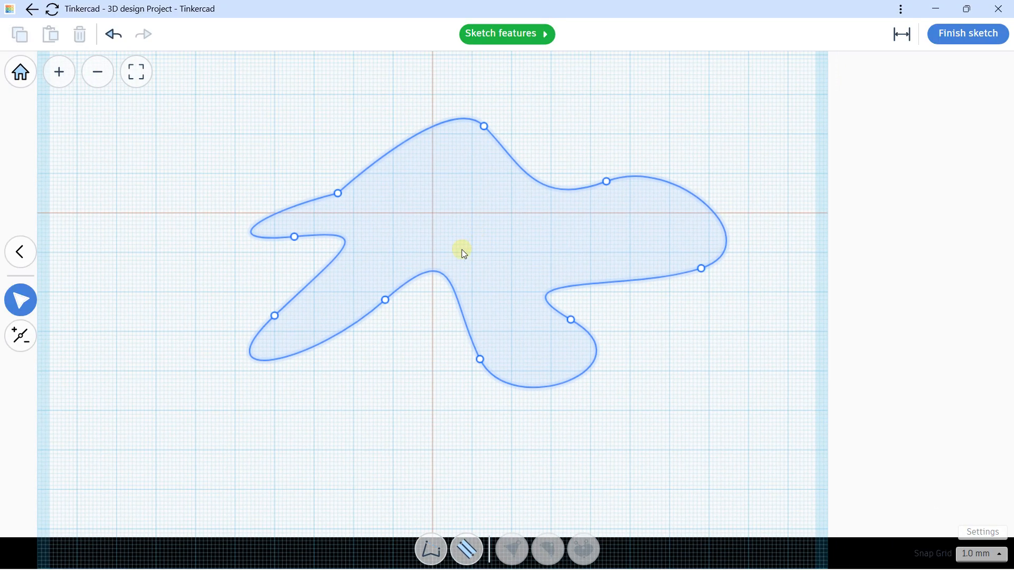
pyautogui.click(481, 360)
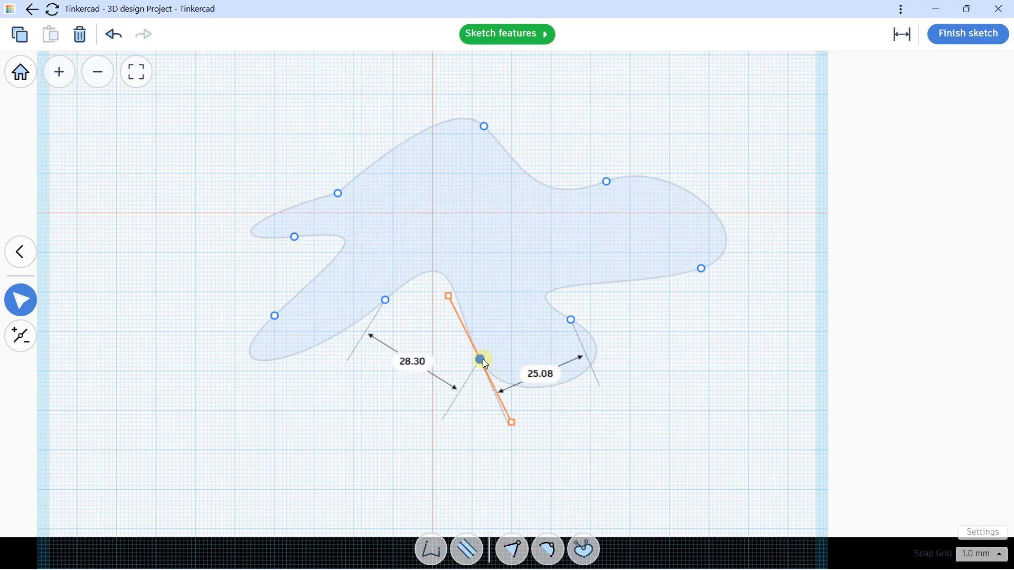
pyautogui.click(518, 547)
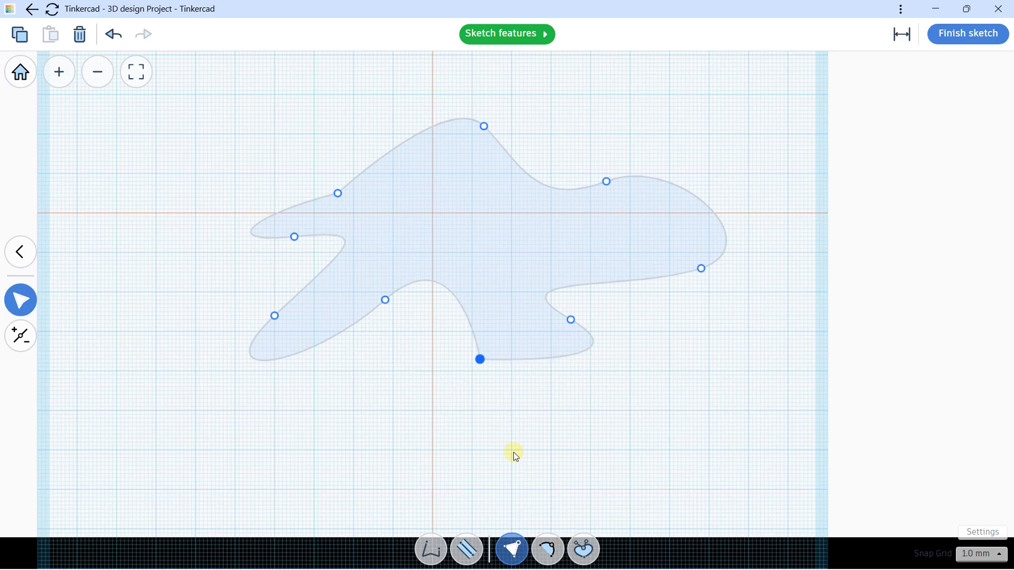
# Step: Convert the point left of that corner to sharp and back to a smooth curve, shift it slightly downward and shorten its handles
pyautogui.scroll(2, 494, 369)
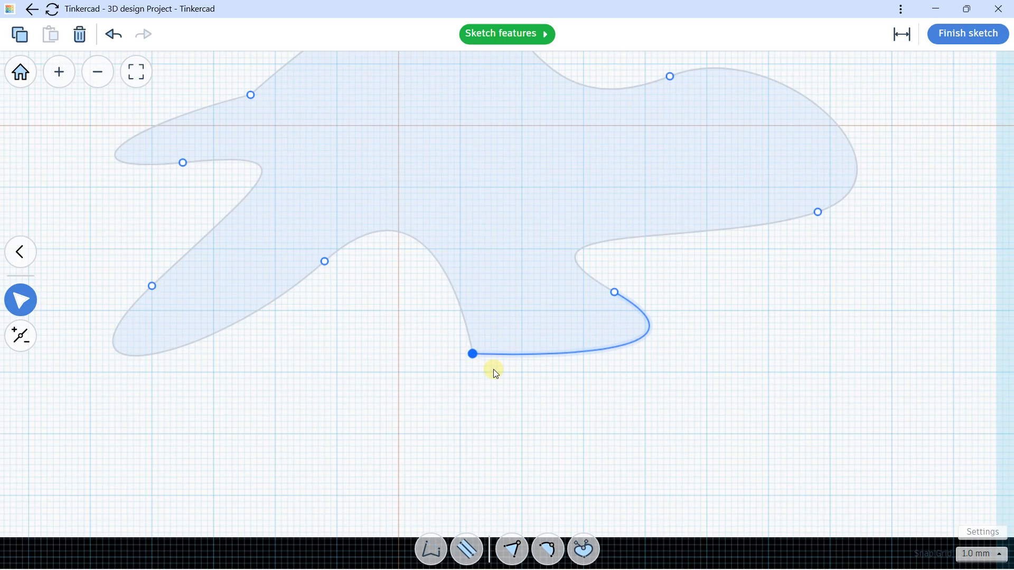
pyautogui.click(325, 261)
pyautogui.click(516, 551)
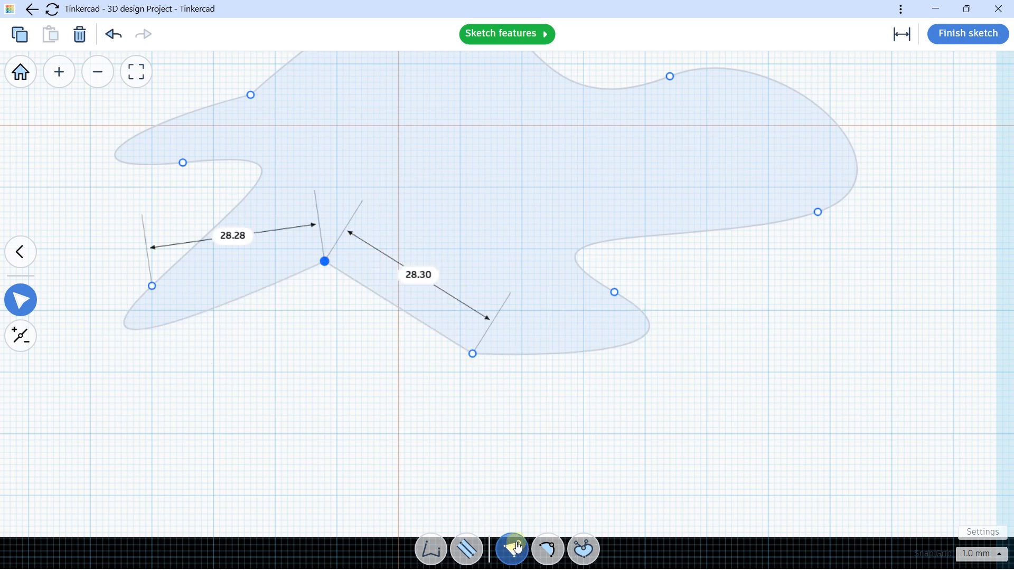
pyautogui.click(544, 548)
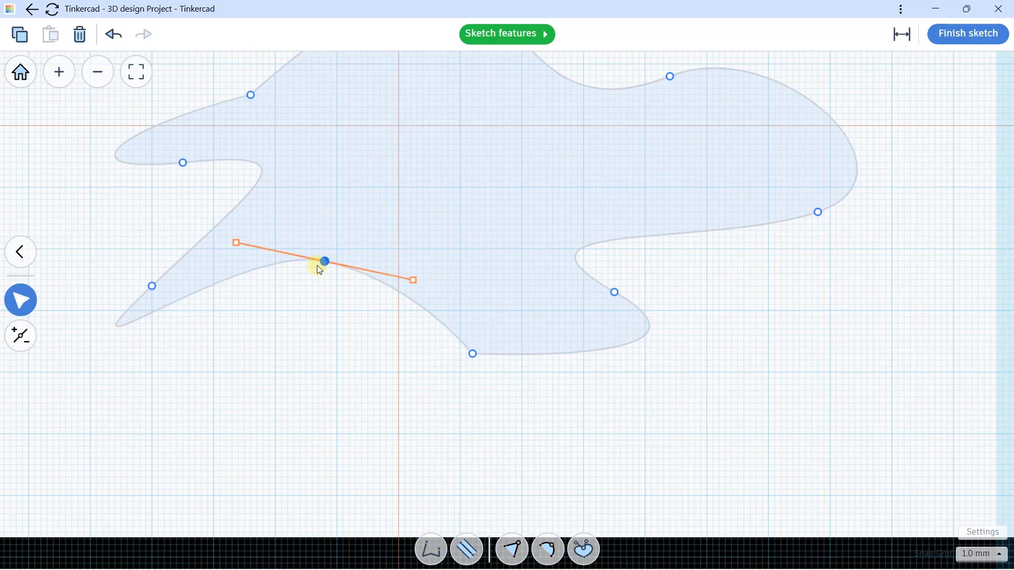
pyautogui.moveTo(325, 261); pyautogui.dragTo(386, 292)
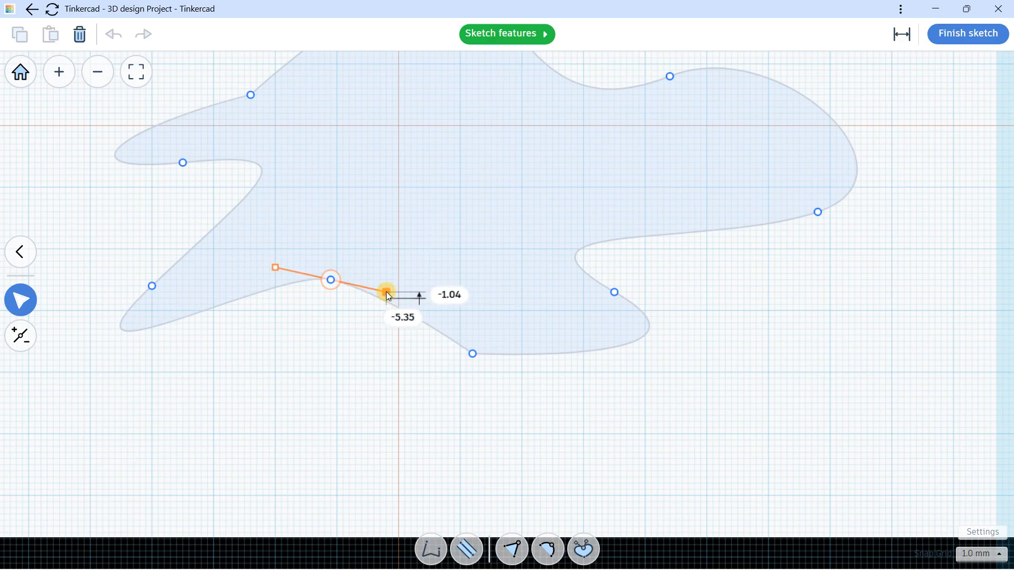
# Step: Give the bottom corner point independent handles, move it slightly down and right, and reshape the curve with each handle separately
pyautogui.click(474, 357)
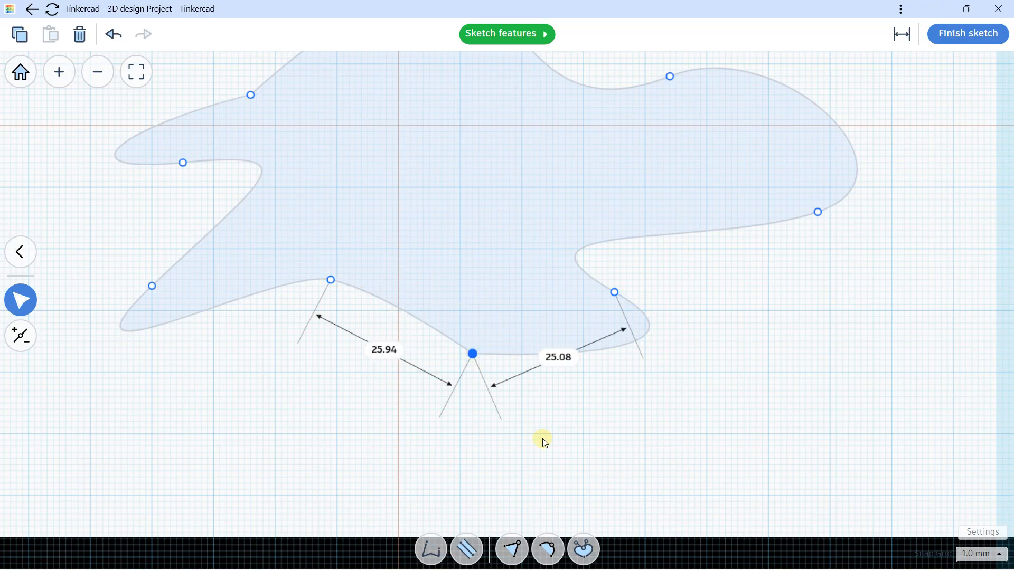
pyautogui.click(582, 548)
pyautogui.moveTo(473, 354); pyautogui.dragTo(507, 376)
pyautogui.moveTo(579, 373); pyautogui.dragTo(601, 360)
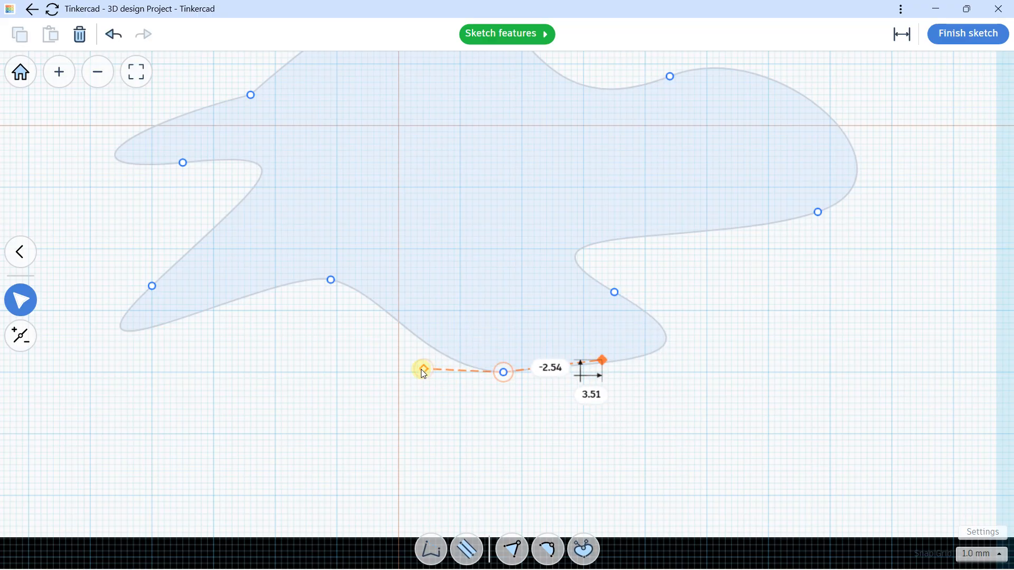
pyautogui.moveTo(423, 369); pyautogui.dragTo(448, 444)
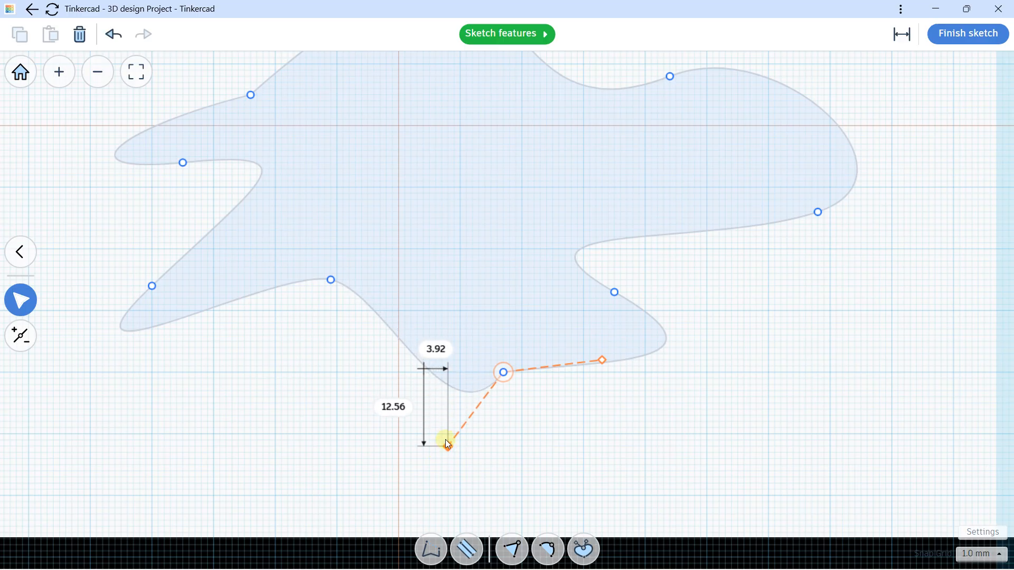
# Step: Convert the bottom point and the upper-left point to smooth curves with aligned handles, and move the upper-left point toward the peak
pyautogui.click(505, 374)
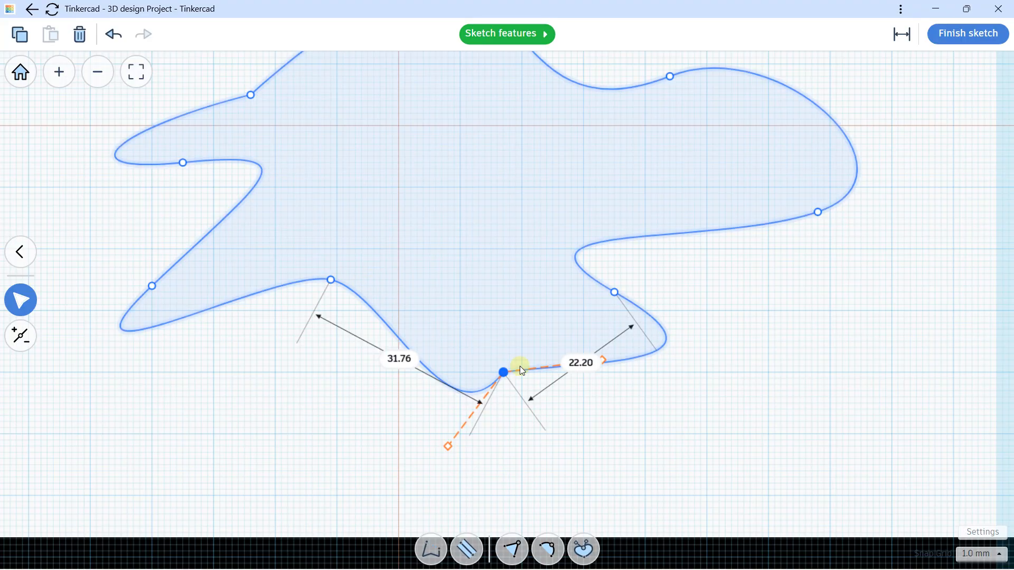
pyautogui.click(547, 548)
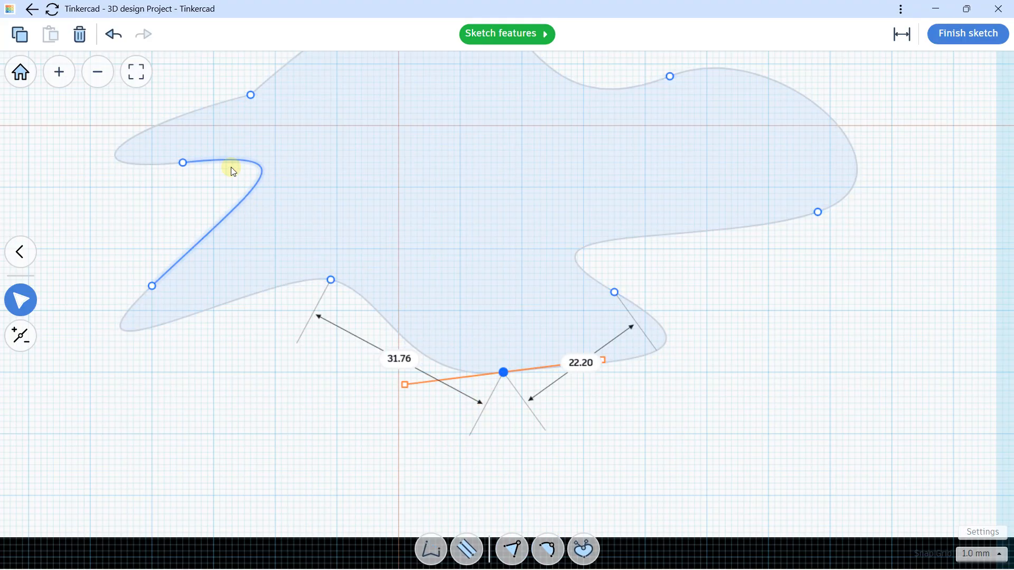
pyautogui.moveTo(250, 140); pyautogui.dragTo(267, 243, button='middle')
pyautogui.click(273, 198)
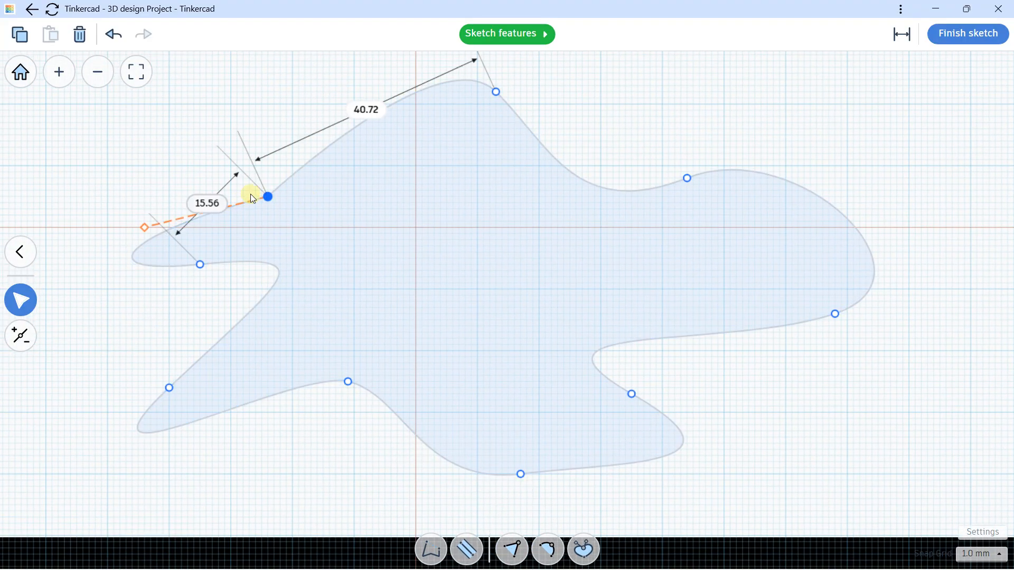
pyautogui.click(543, 549)
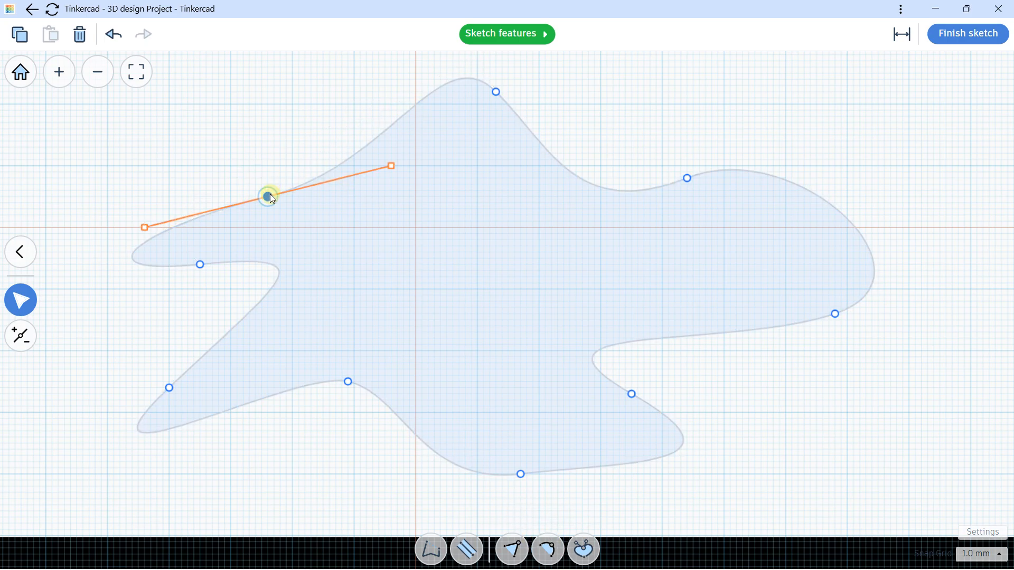
pyautogui.moveTo(270, 194); pyautogui.dragTo(334, 173)
# Step: Try switching the closed outline to an open path with different points selected, undoing the change each time
pyautogui.scroll(-3, 334, 172)
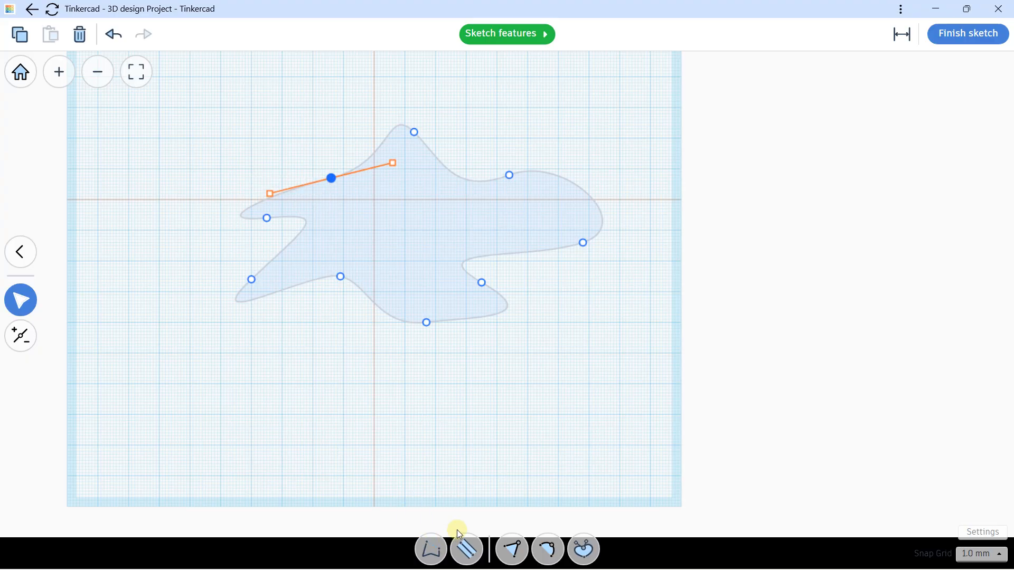
pyautogui.click(436, 550)
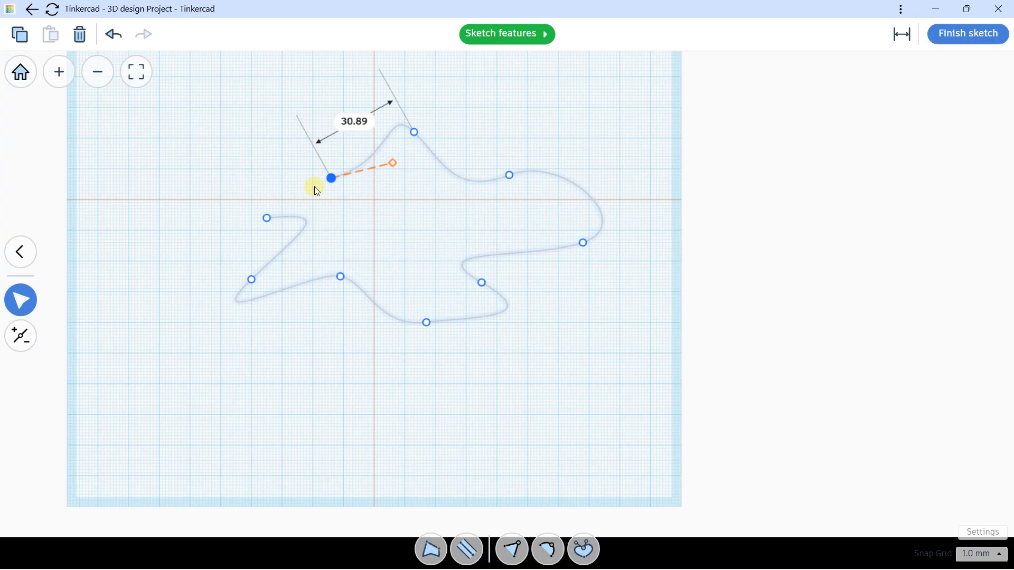
pyautogui.click(110, 47)
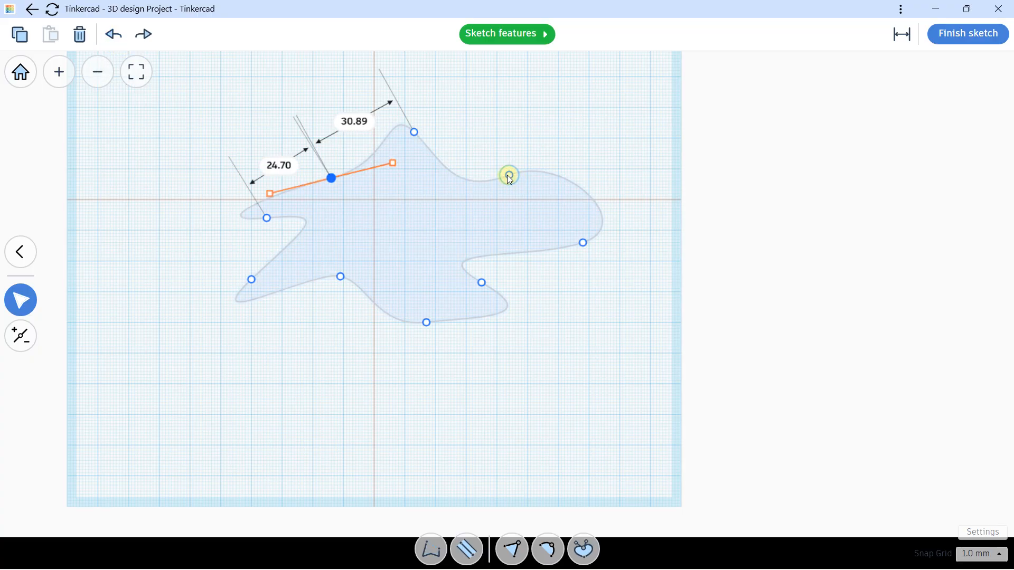
pyautogui.click(509, 175)
pyautogui.hotkey('ctrl', 'y')
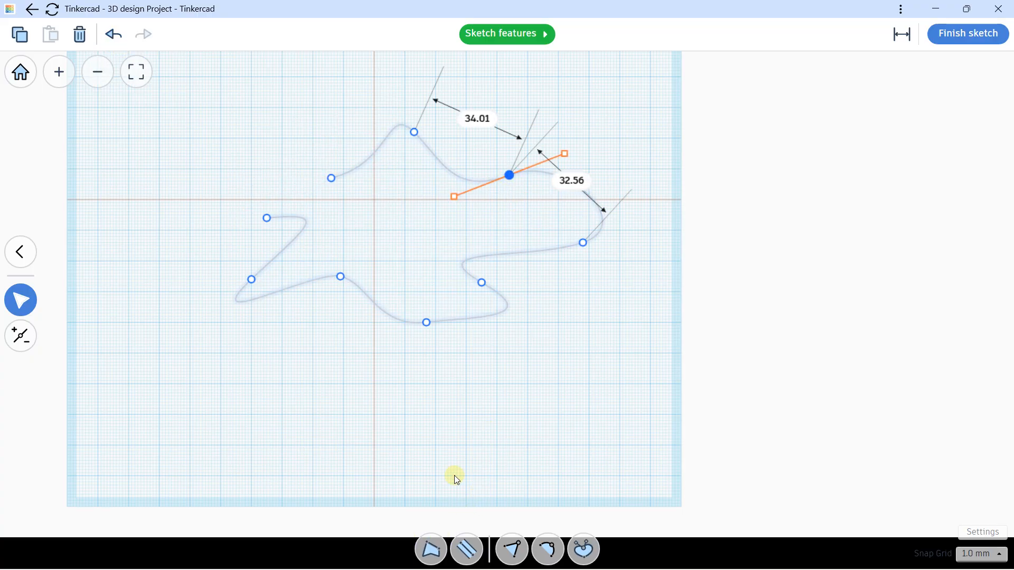
pyautogui.click(115, 35)
pyautogui.click(319, 273)
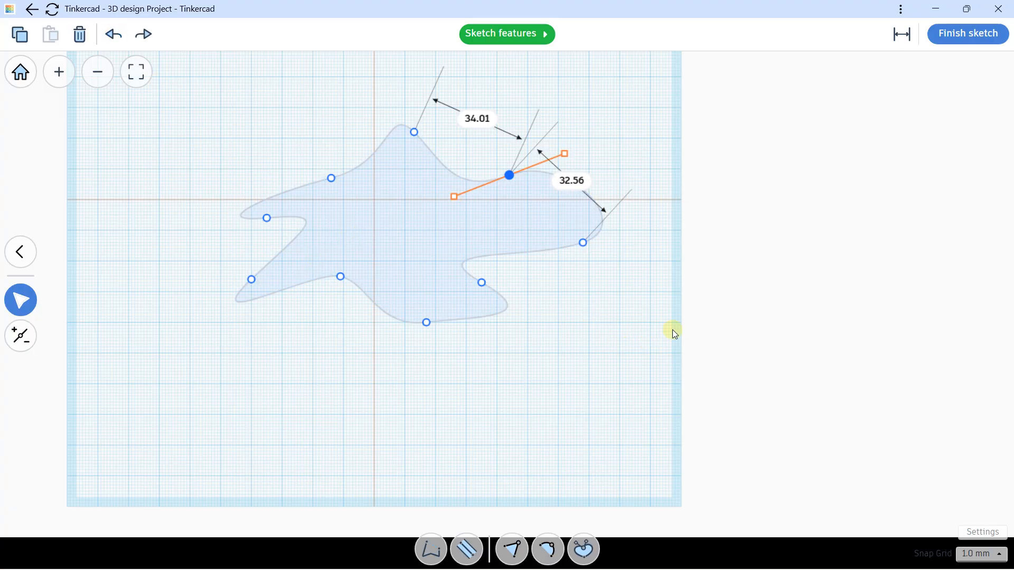
# Step: Finish the sketch, then set the extruded shape's height to about 4.69 and its quality to 6
pyautogui.click(968, 34)
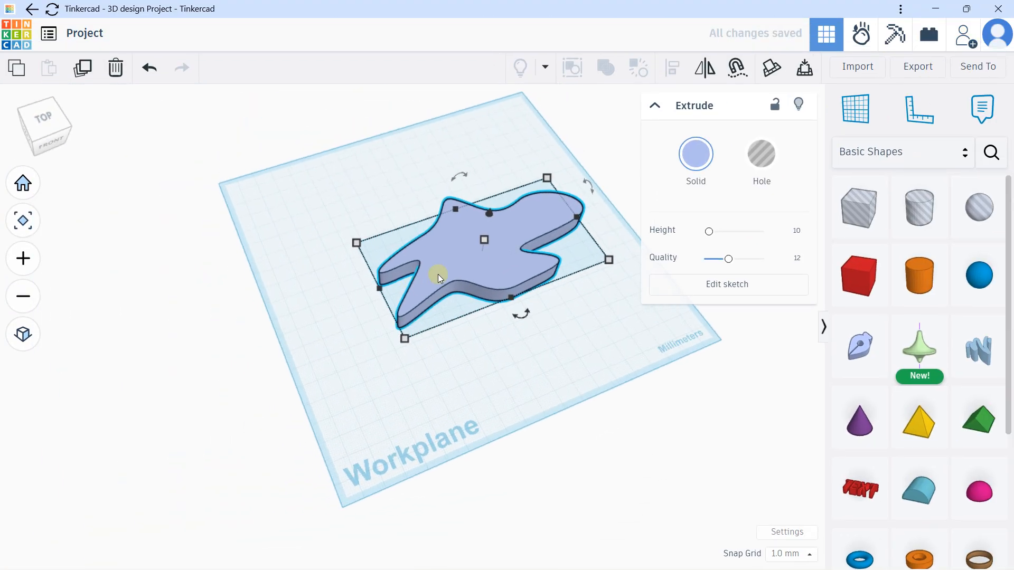
pyautogui.click(713, 231)
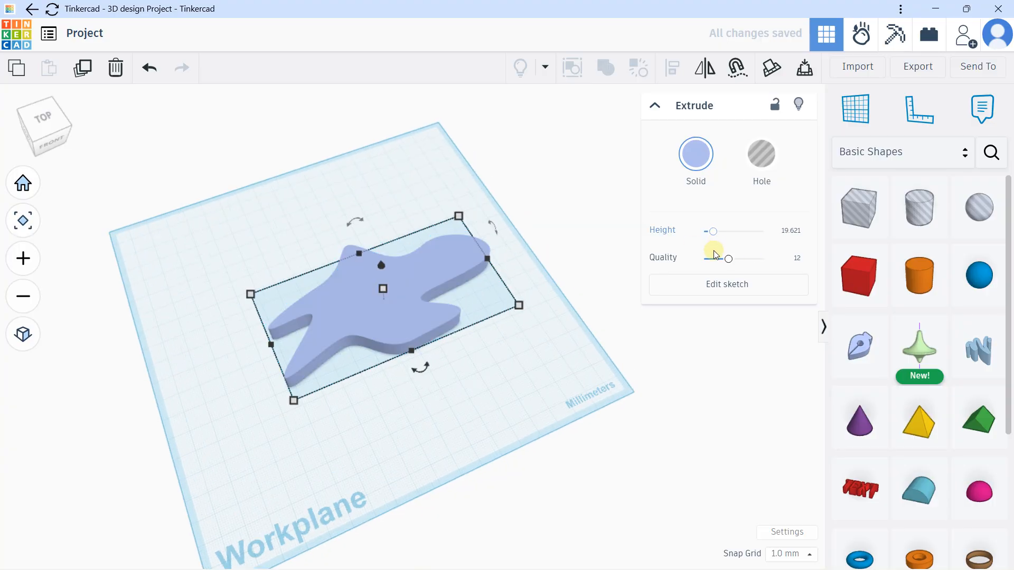
pyautogui.click(712, 258)
pyautogui.click(706, 231)
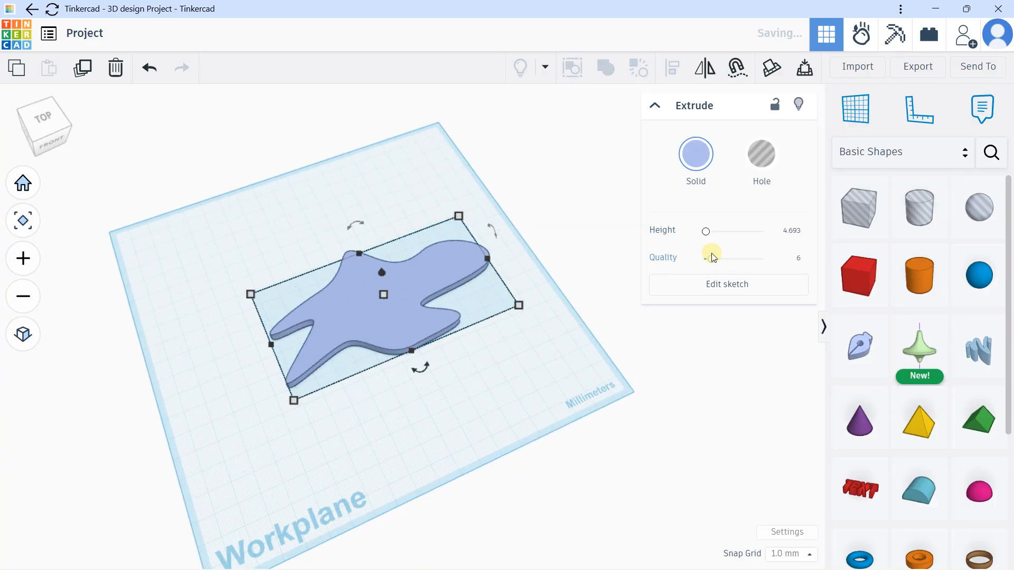
pyautogui.click(655, 369)
pyautogui.click(397, 278)
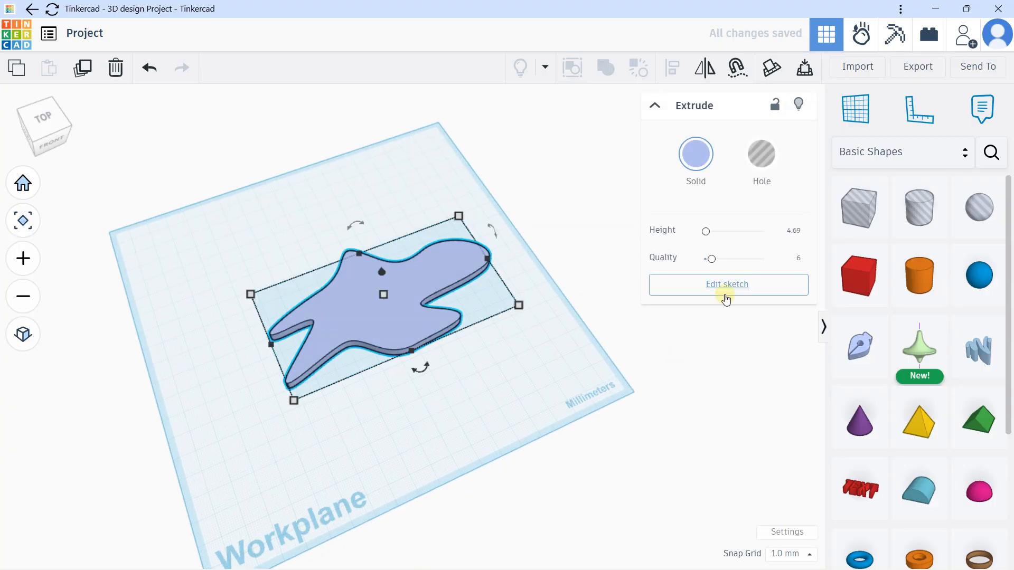
# Step: Reopen the shape's sketch, give the outline a wall width of 6, and finish the sketch
pyautogui.click(726, 297)
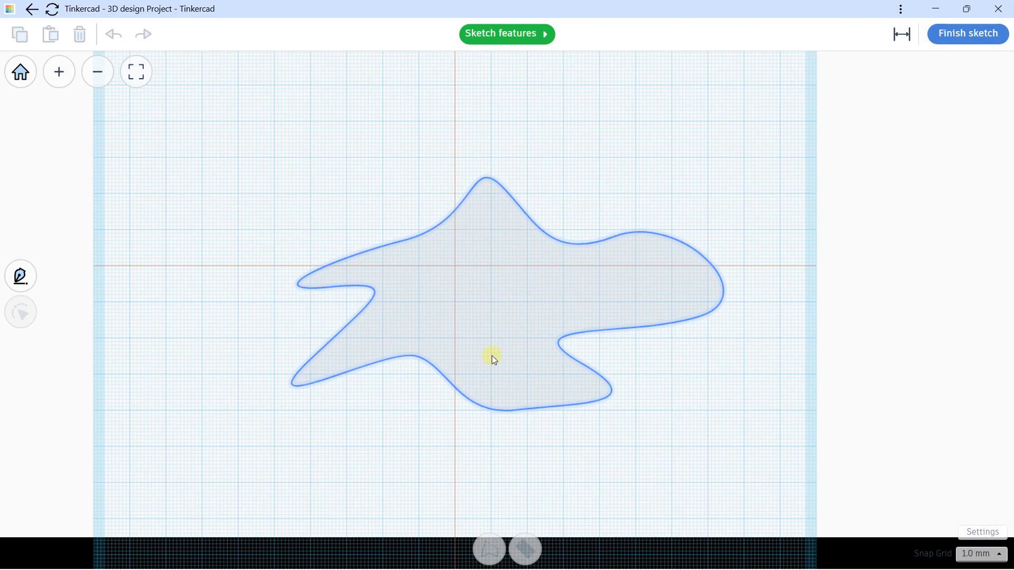
pyautogui.click(489, 344)
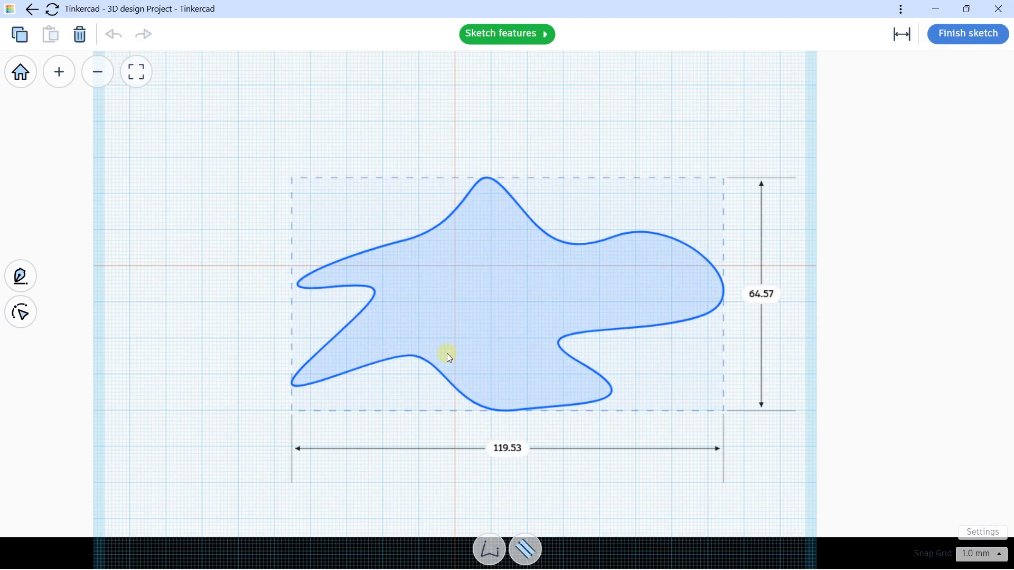
pyautogui.click(525, 549)
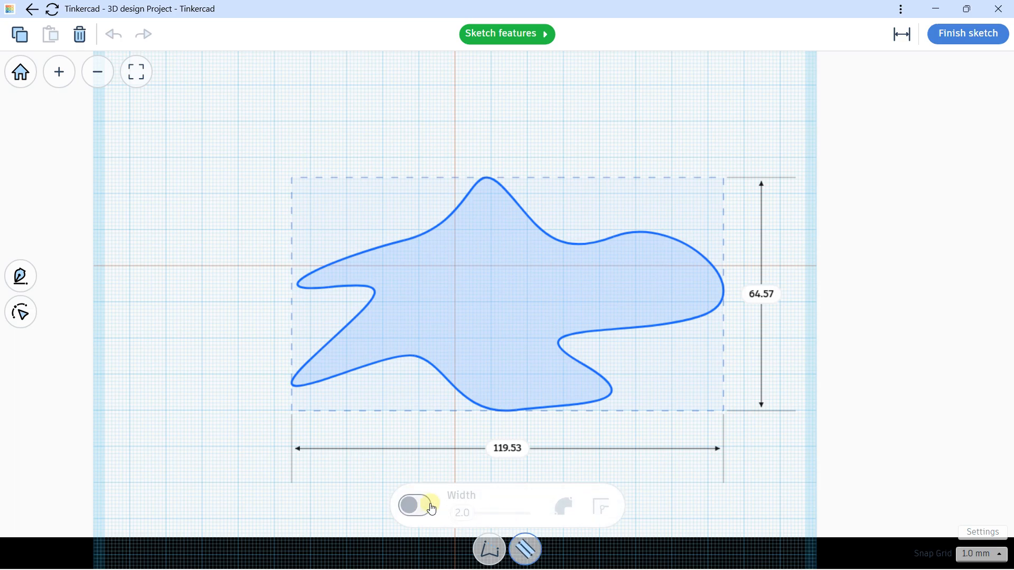
pyautogui.click(429, 504)
pyautogui.click(464, 513)
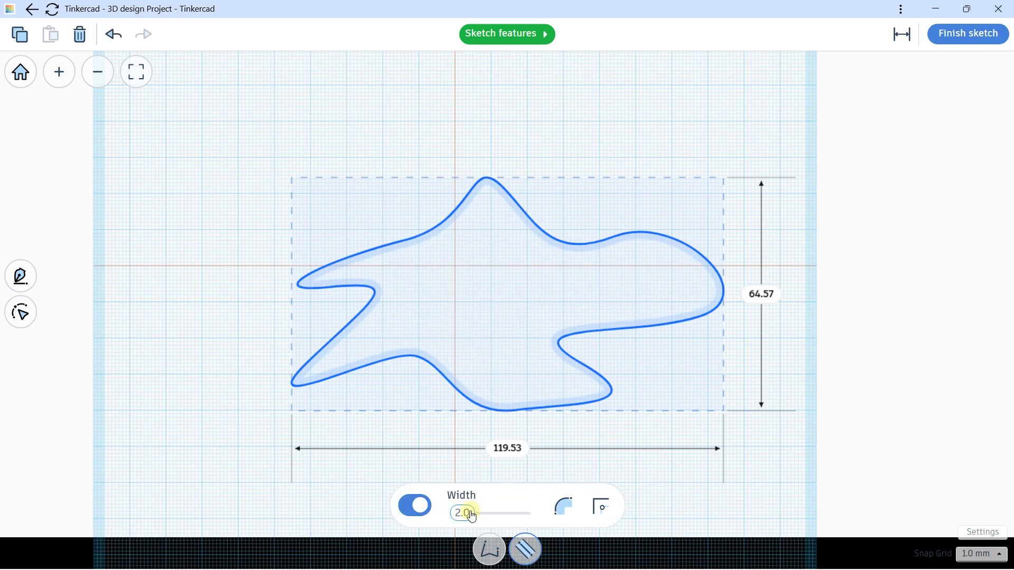
pyautogui.write('6')
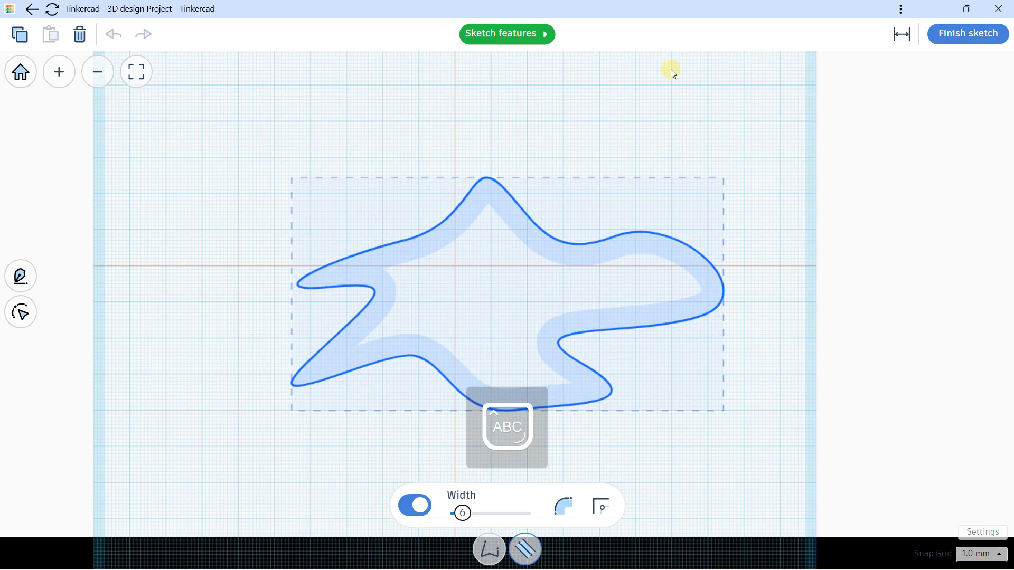
pyautogui.click(952, 38)
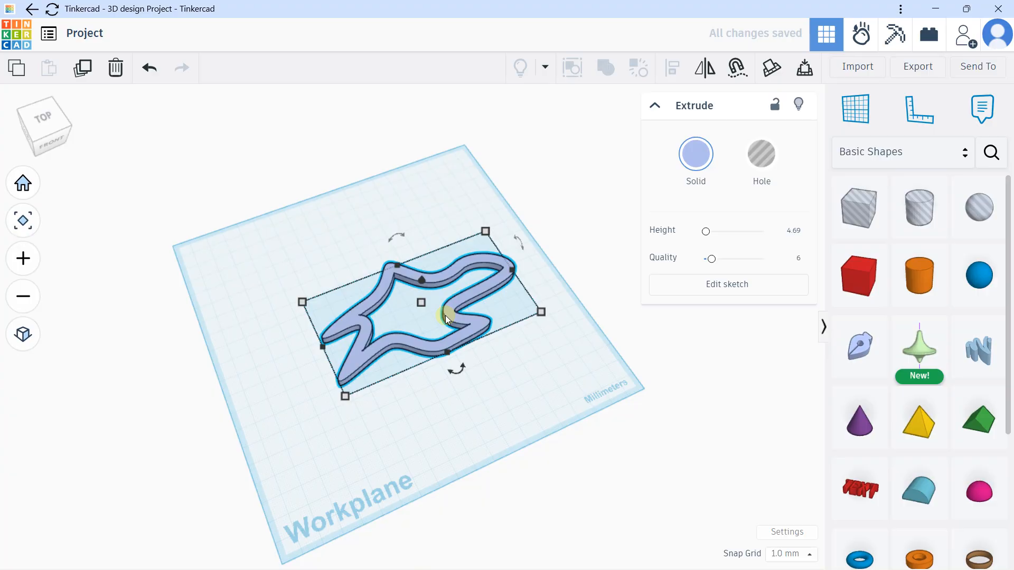
# Step: Set the extruded outline's height to about 11.58 and its quality to 11, then deselect the shape
pyautogui.moveTo(445, 315); pyautogui.dragTo(398, 207, button='right')
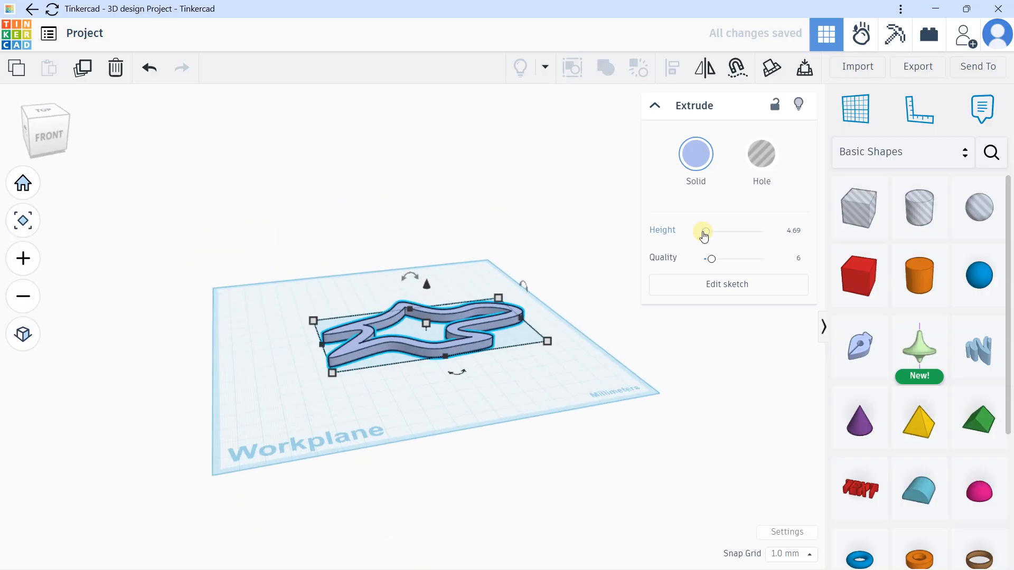
pyautogui.moveTo(706, 231); pyautogui.dragTo(710, 231)
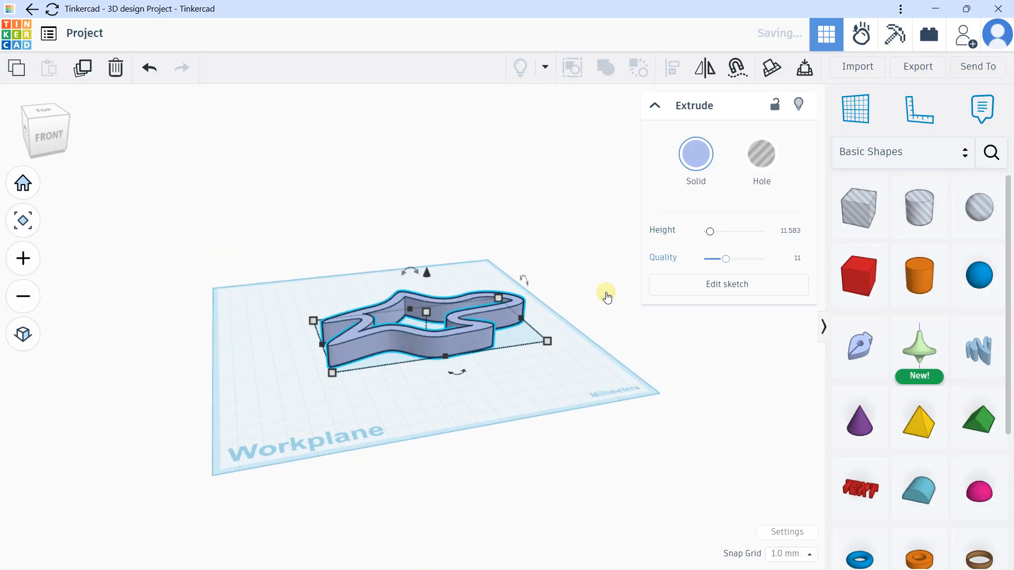
pyautogui.click(528, 205)
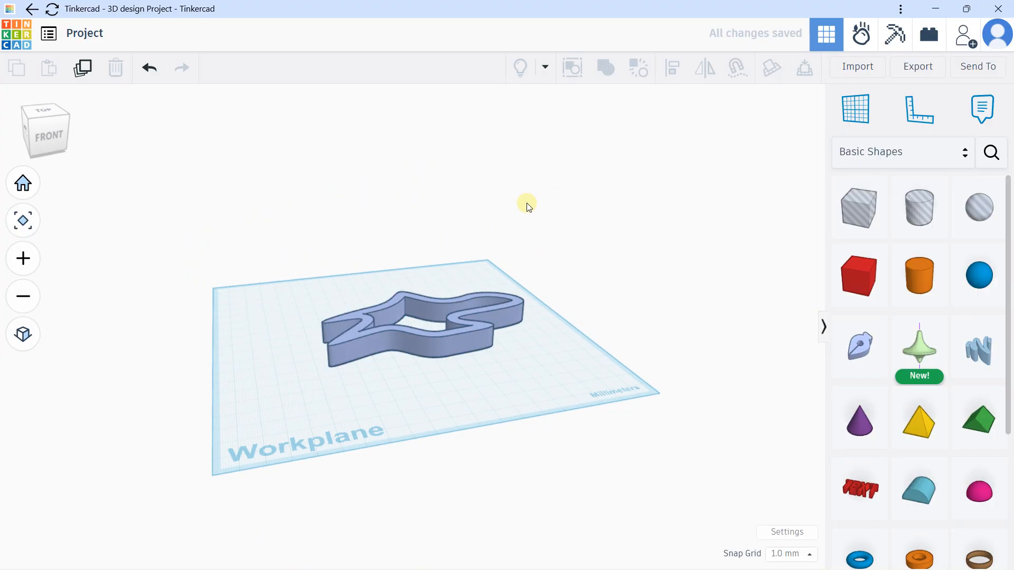
# Step: Delete the extruded hollow outline from the workplane
pyautogui.moveTo(528, 205); pyautogui.dragTo(471, 240, button='right')
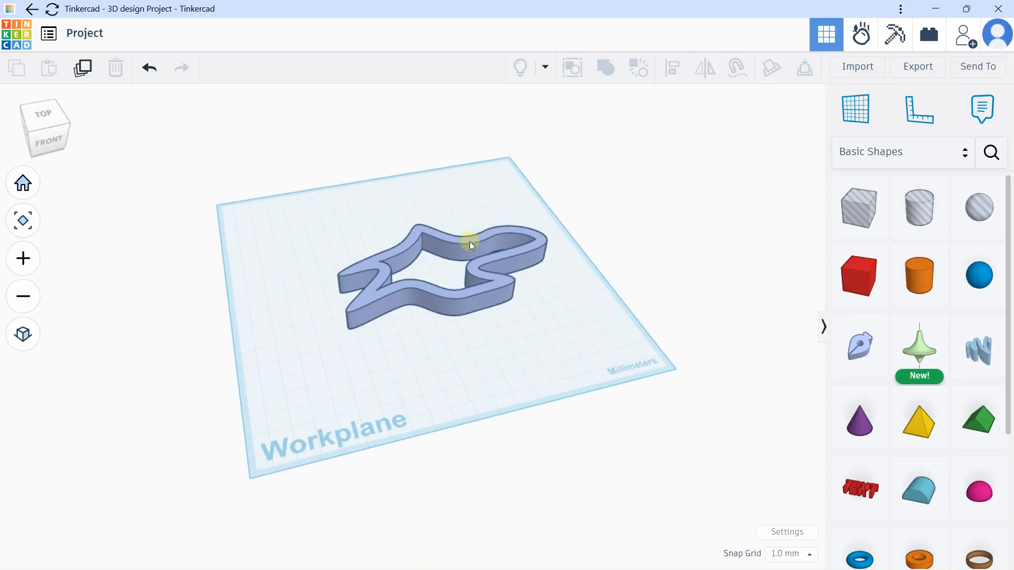
pyautogui.click(469, 242)
pyautogui.press('Delete')
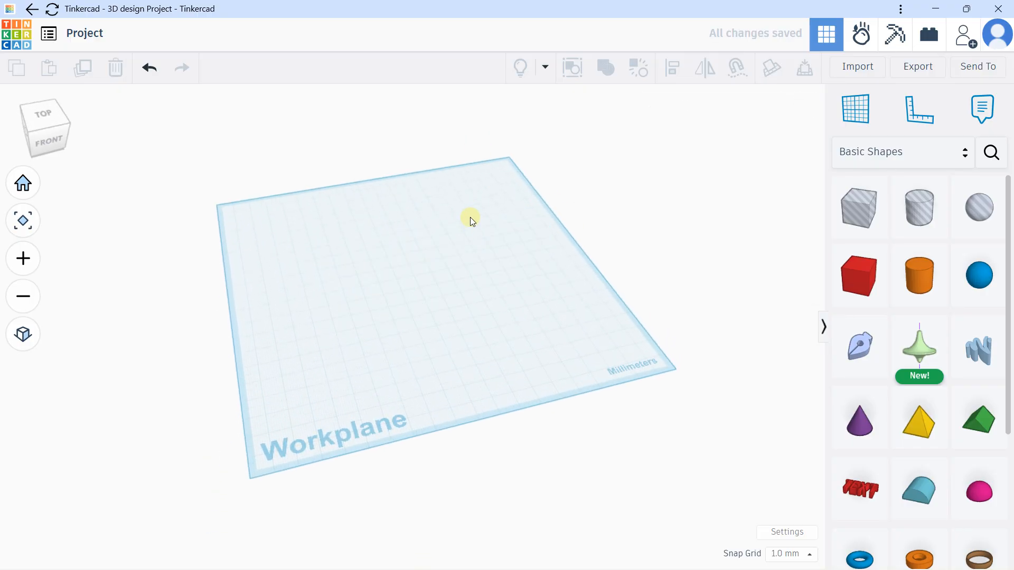
# Step: Compare the empty workplane in orthographic and perspective views, ending in perspective view
pyautogui.moveTo(508, 244); pyautogui.dragTo(486, 255, button='right')
pyautogui.moveTo(264, 151); pyautogui.dragTo(257, 125, button='middle')
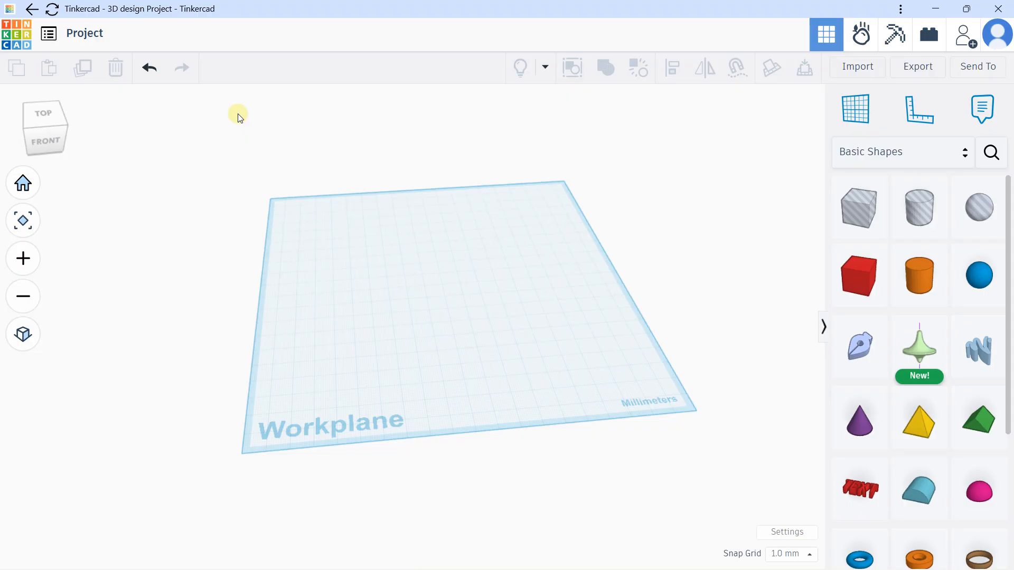
pyautogui.press('capslock')
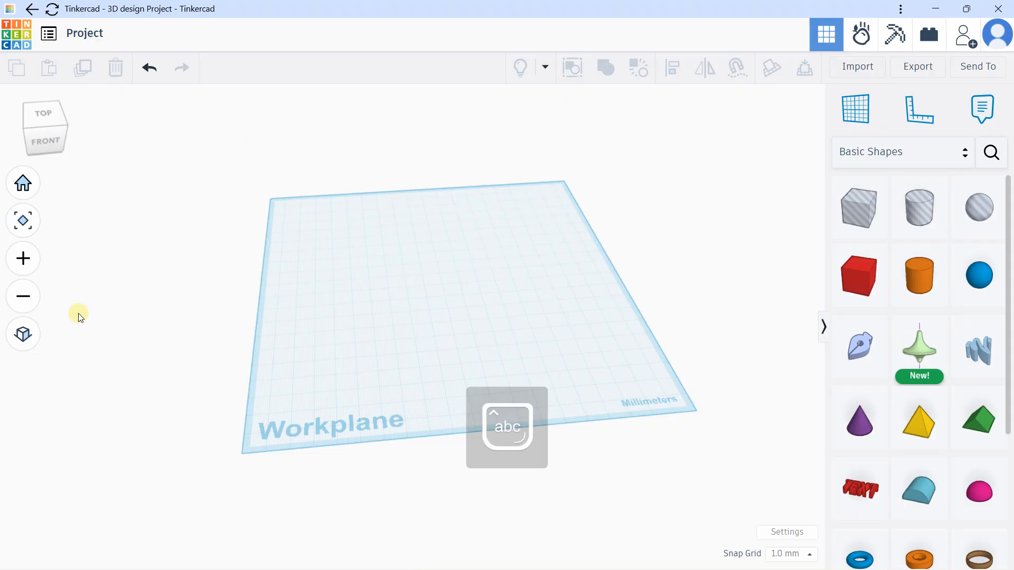
pyautogui.click(23, 335)
pyautogui.moveTo(280, 303); pyautogui.dragTo(276, 264, button='right')
pyautogui.click(22, 335)
pyautogui.click(22, 335)
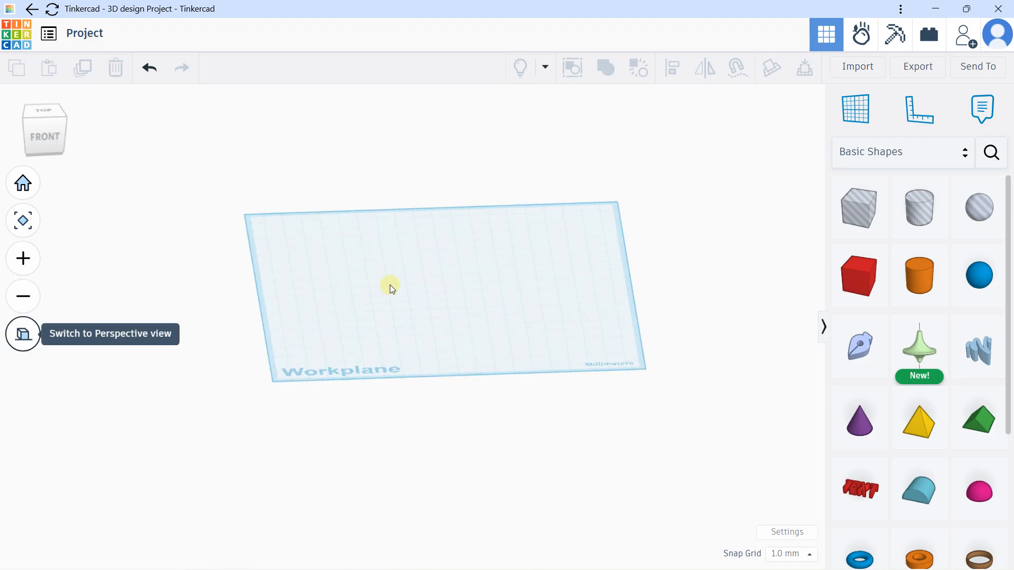
pyautogui.moveTo(389, 287); pyautogui.dragTo(505, 303, button='middle')
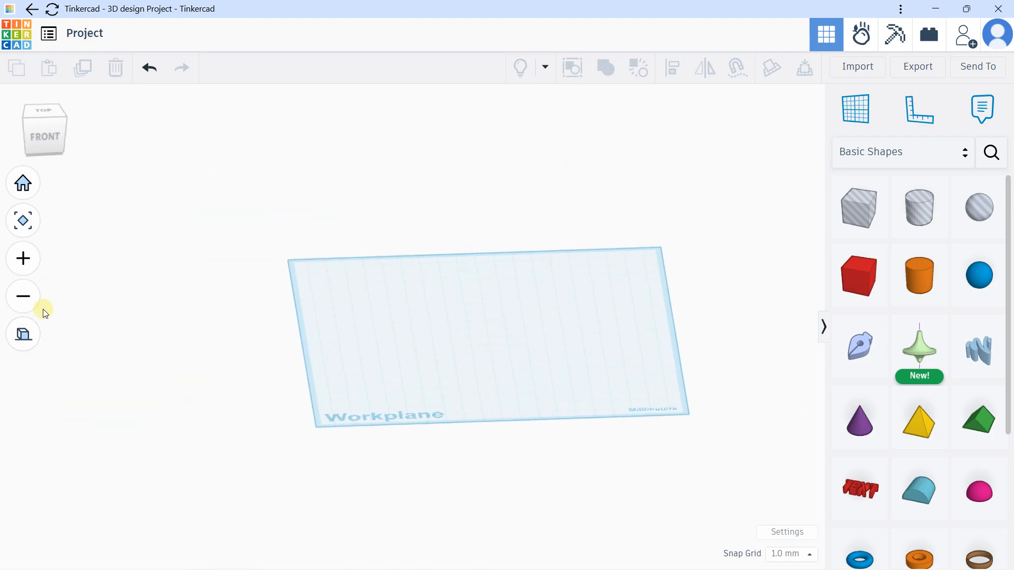
pyautogui.click(23, 334)
pyautogui.moveTo(270, 179); pyautogui.dragTo(371, 227, button='right')
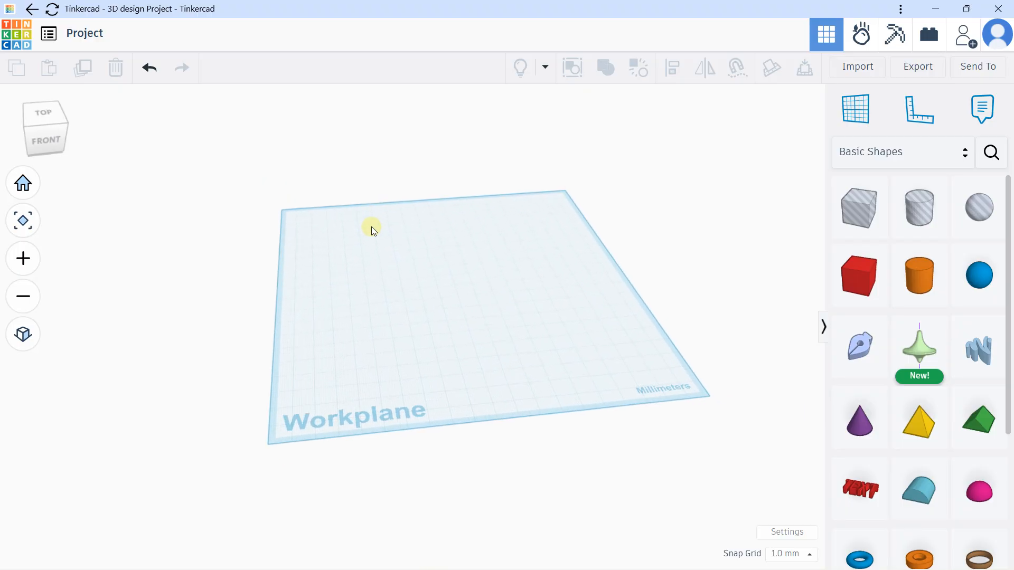